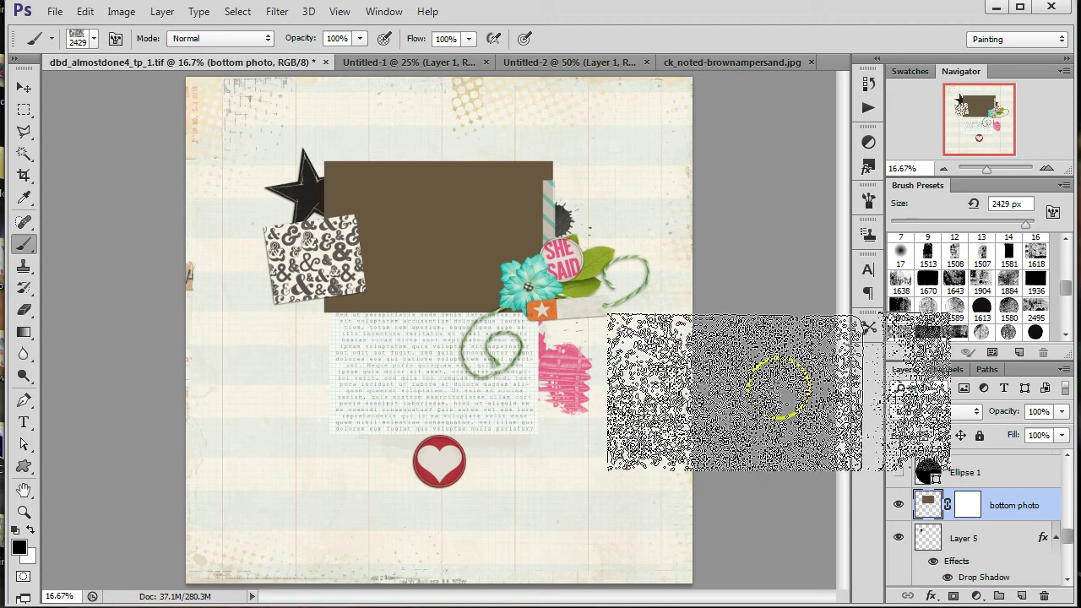
With the Move tool active, load the bottom photo's shape as a selection.
click(23, 87)
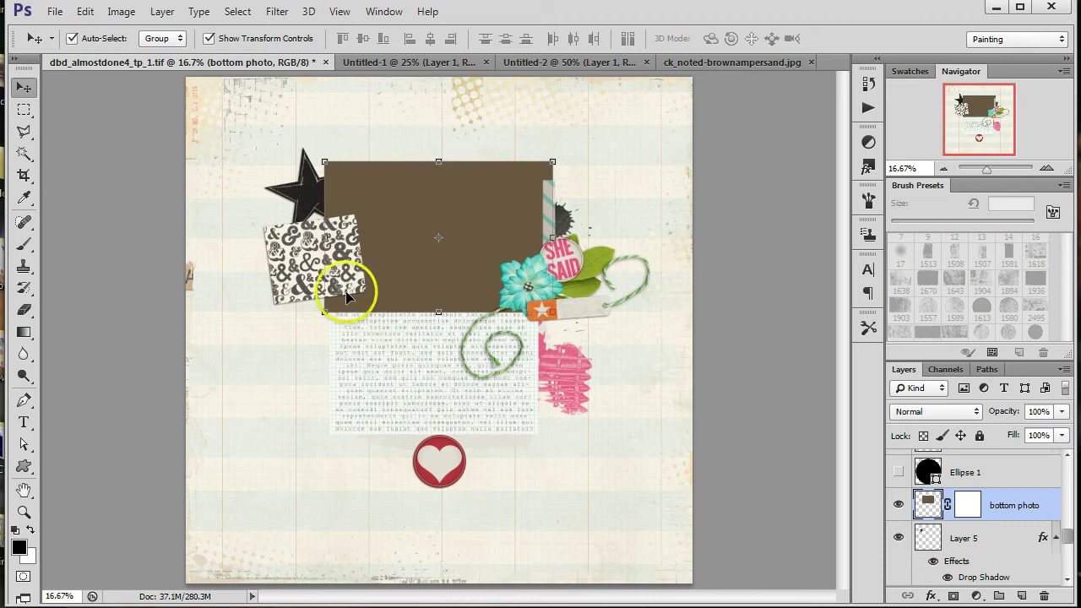
click(927, 503)
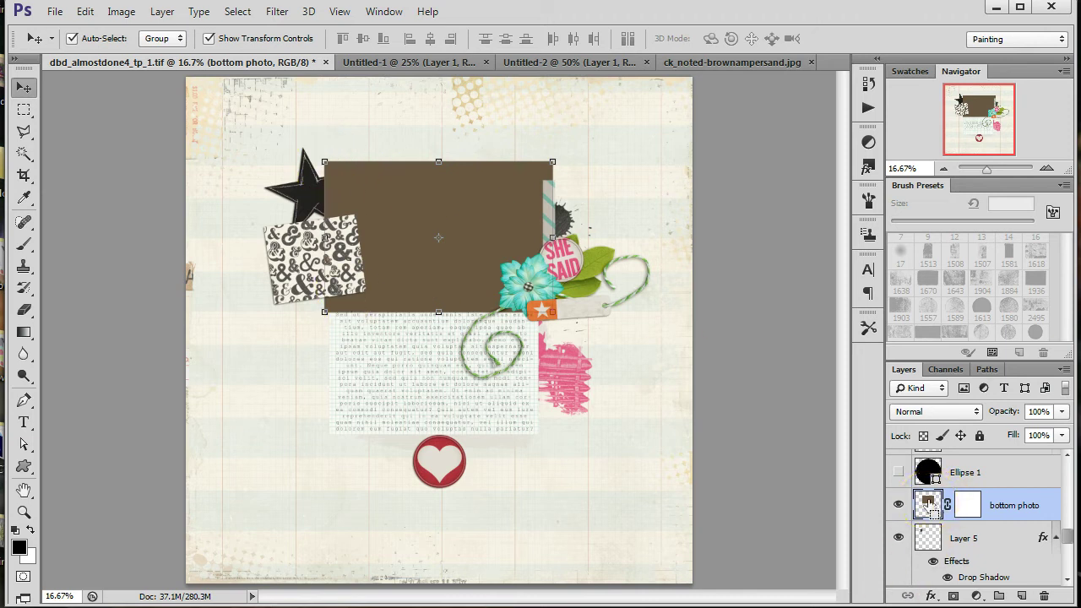
ctrl+click(926, 503)
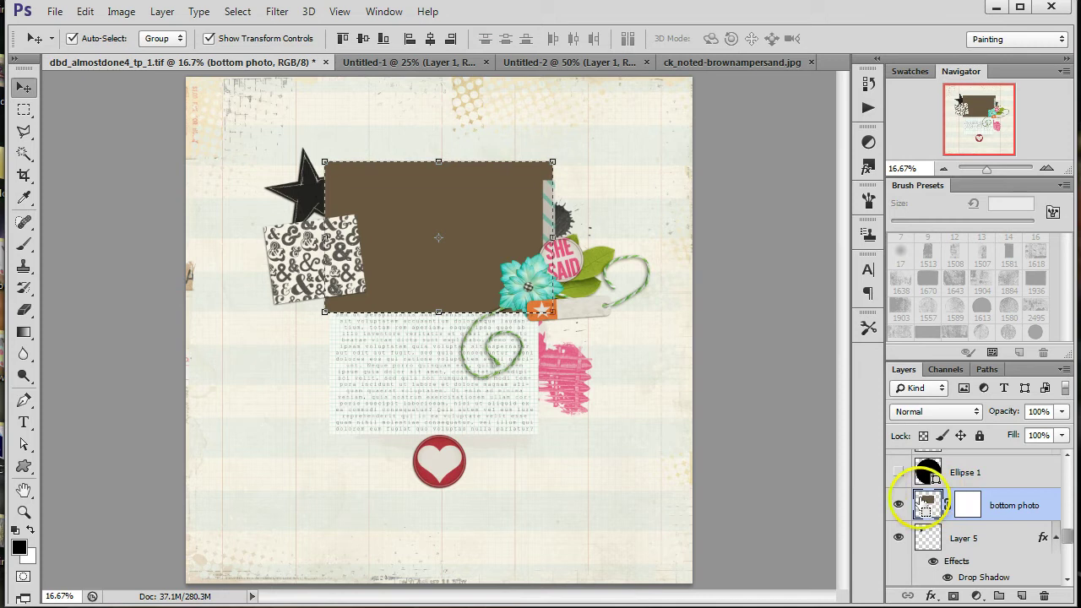
Drag the brushed texture into the layout as Layer 22 and hide the bottom photo.
click(402, 62)
click(525, 62)
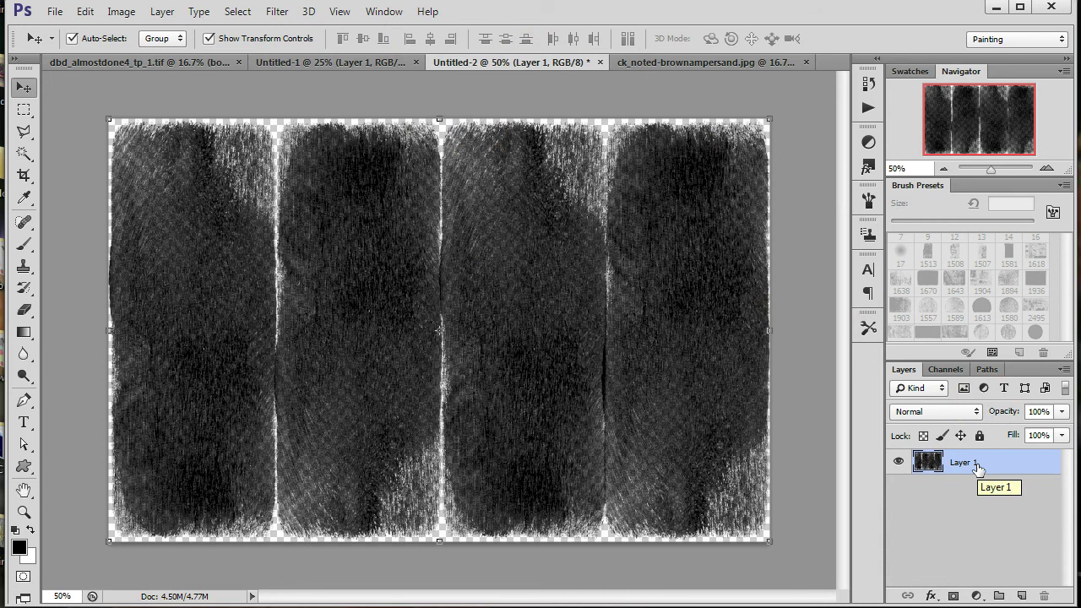
drag(977, 466, 980, 506)
scroll(972, 456, down, 1)
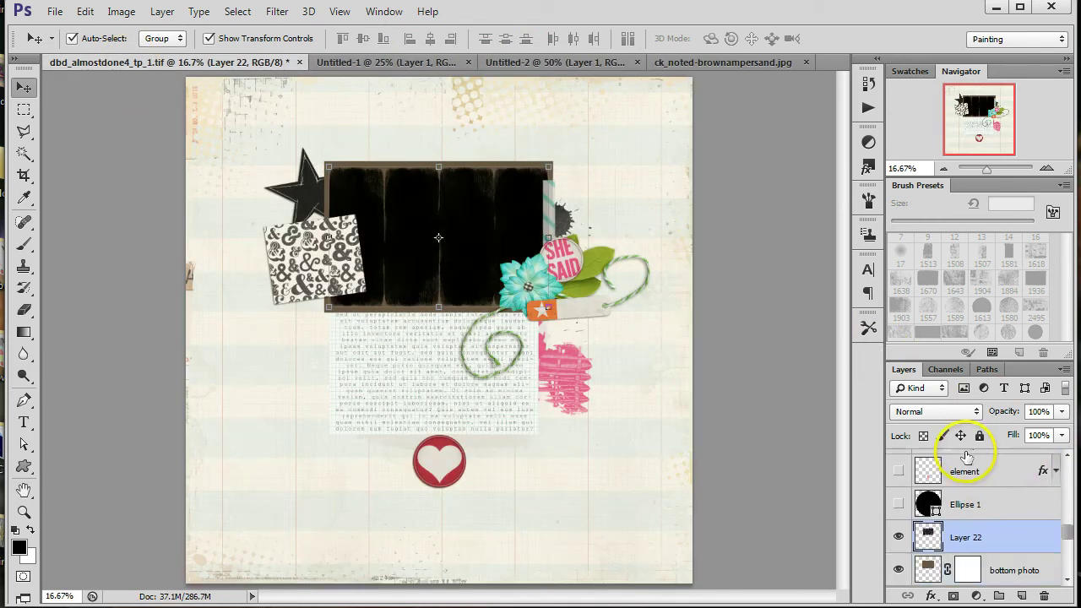
click(899, 571)
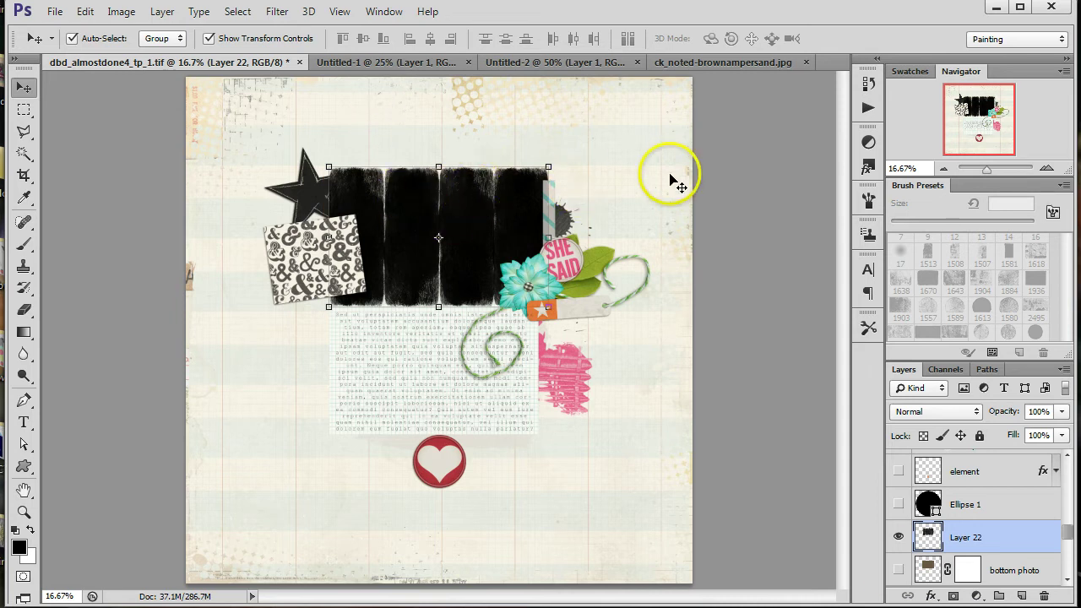
Paste the portrait from Untitled-1 into the layout as a new layer.
click(412, 62)
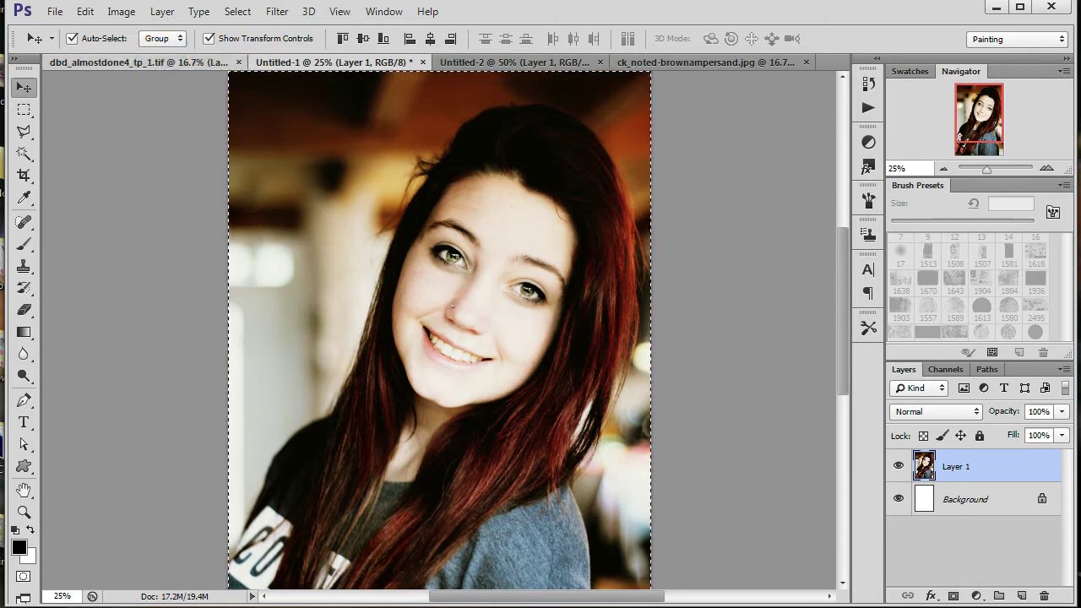
click(162, 62)
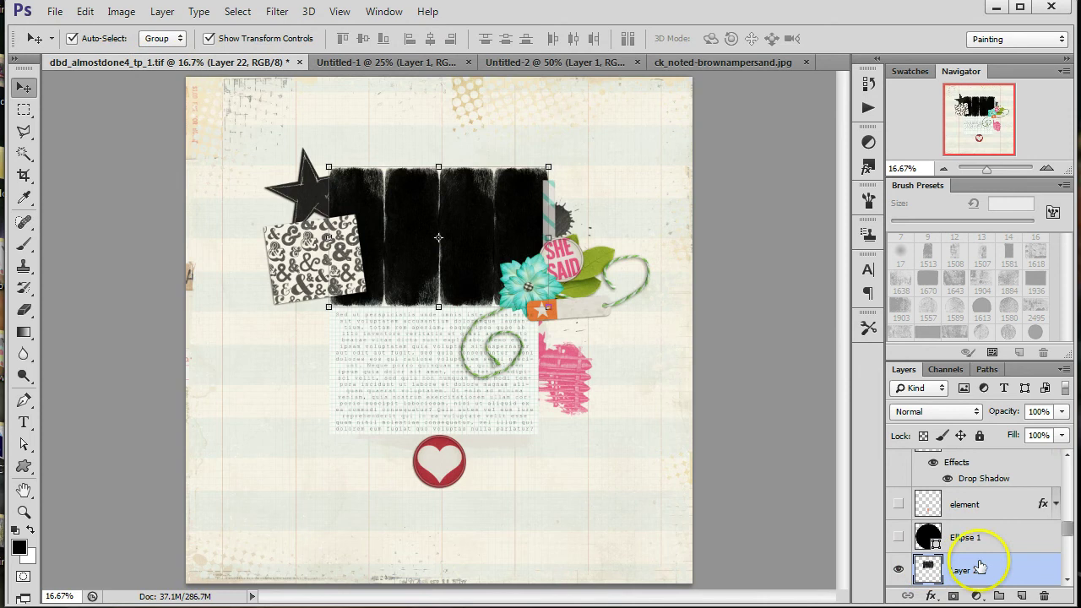
key(ctrl+v)
scroll(1026, 558, down, 1)
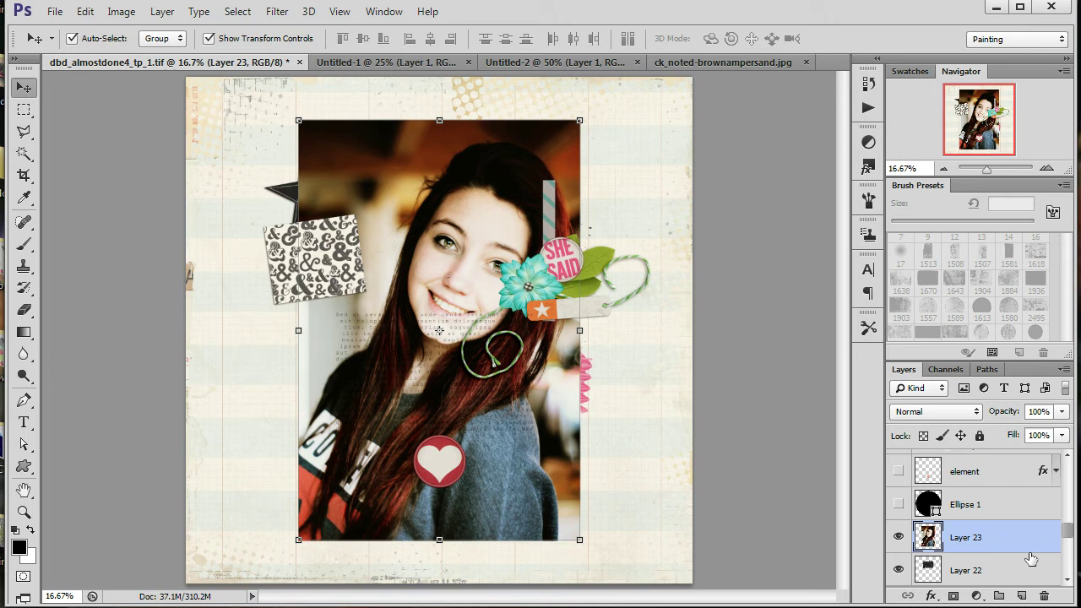
Clip the portrait layer to the black texture with Layer > Create Clipping Mask.
click(1007, 544)
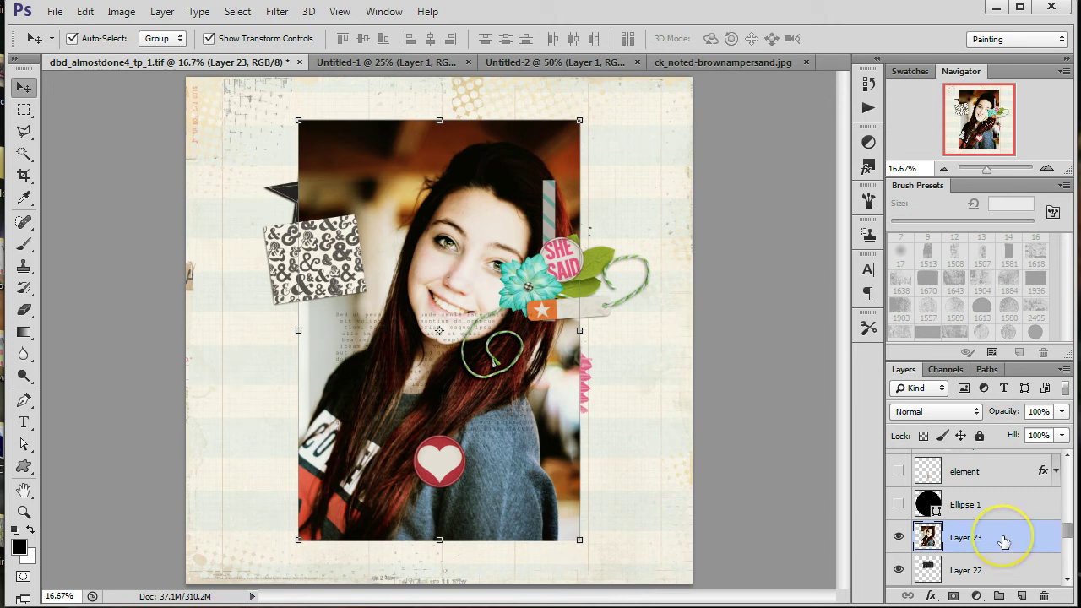
right_click(1004, 542)
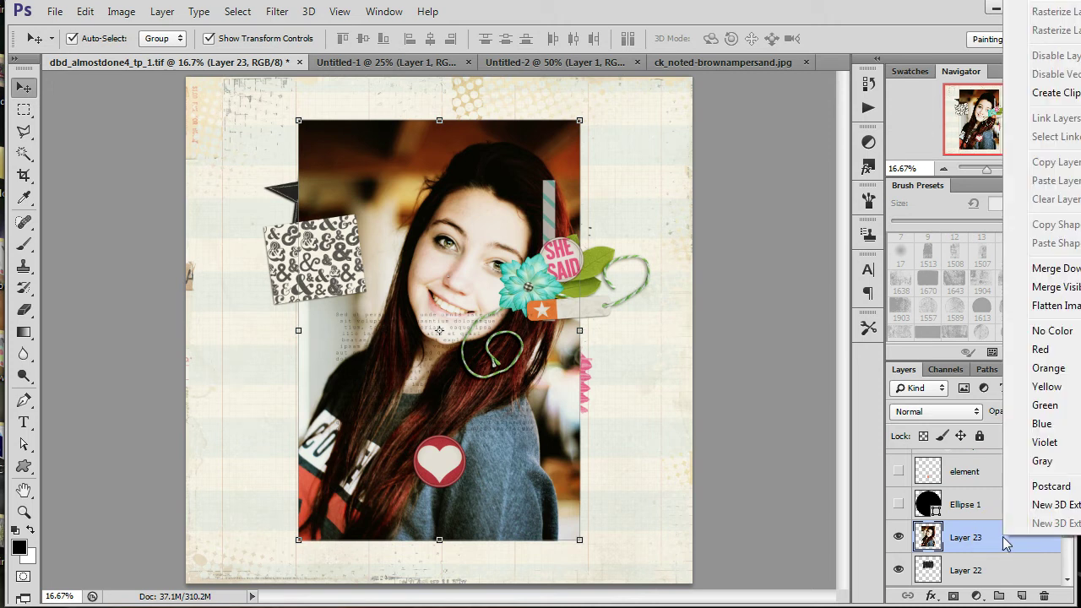
click(1056, 93)
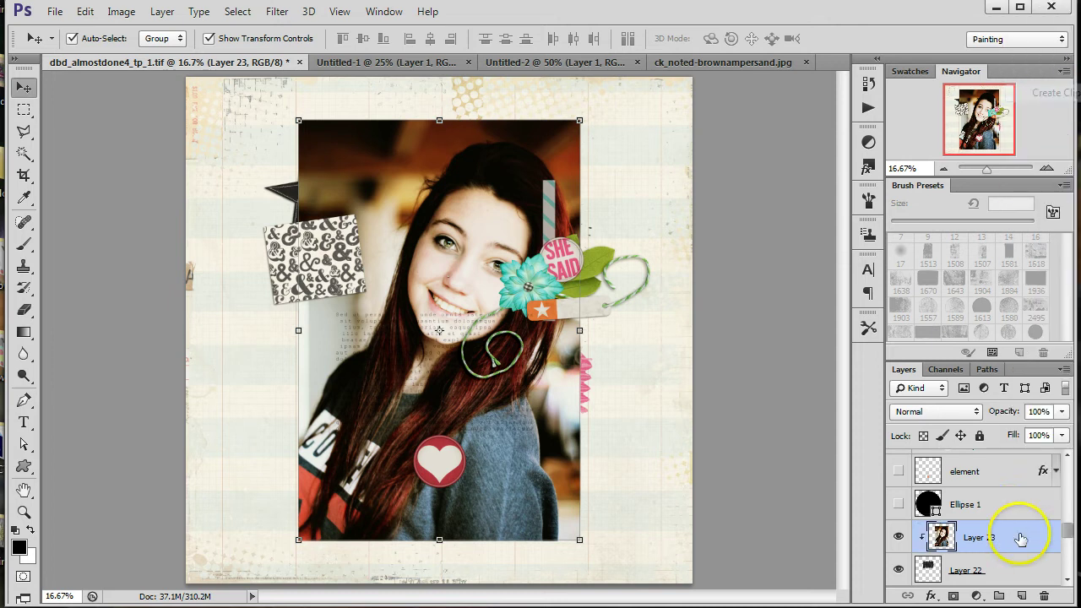
drag(1011, 522, 1019, 559)
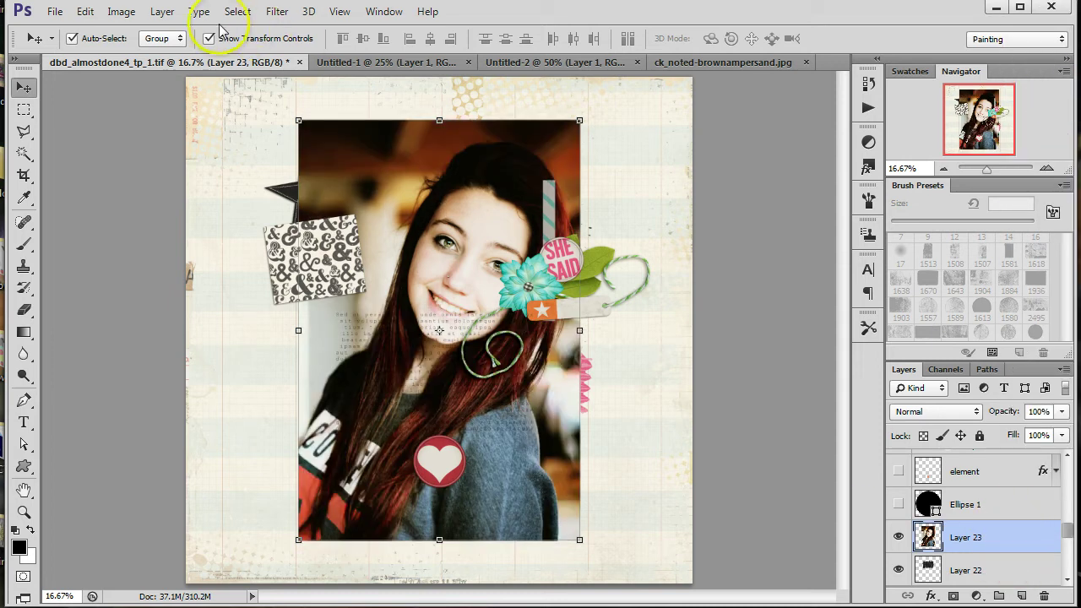
click(162, 12)
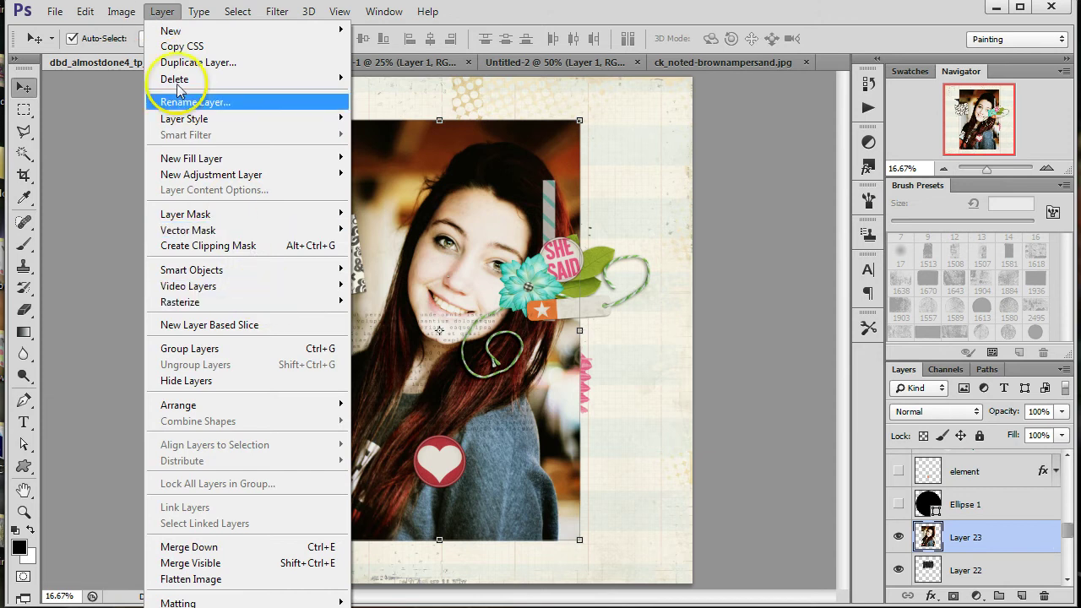
click(241, 245)
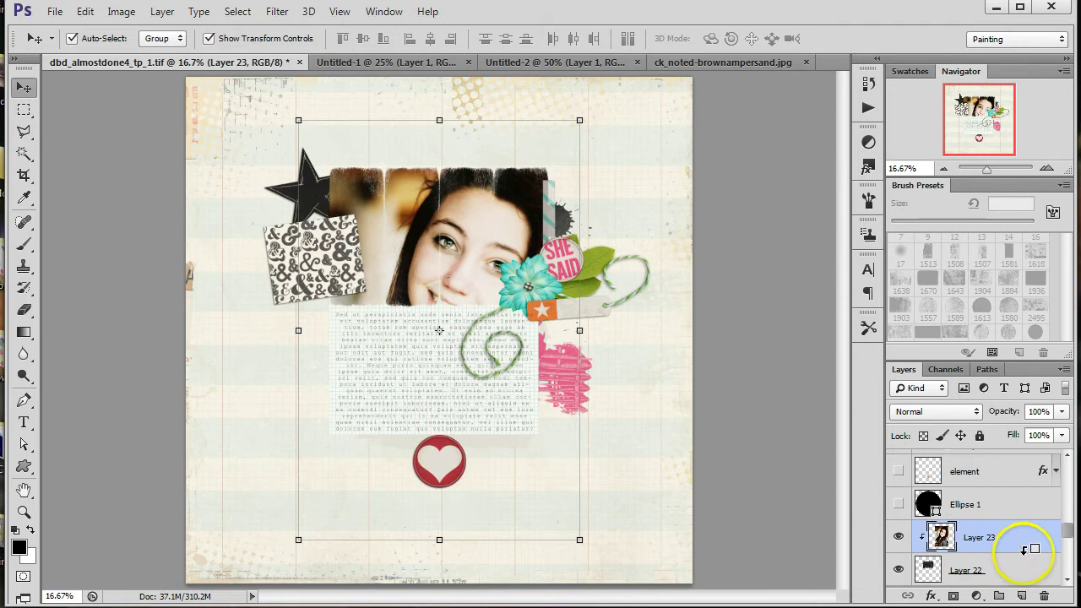
alt+click(1005, 549)
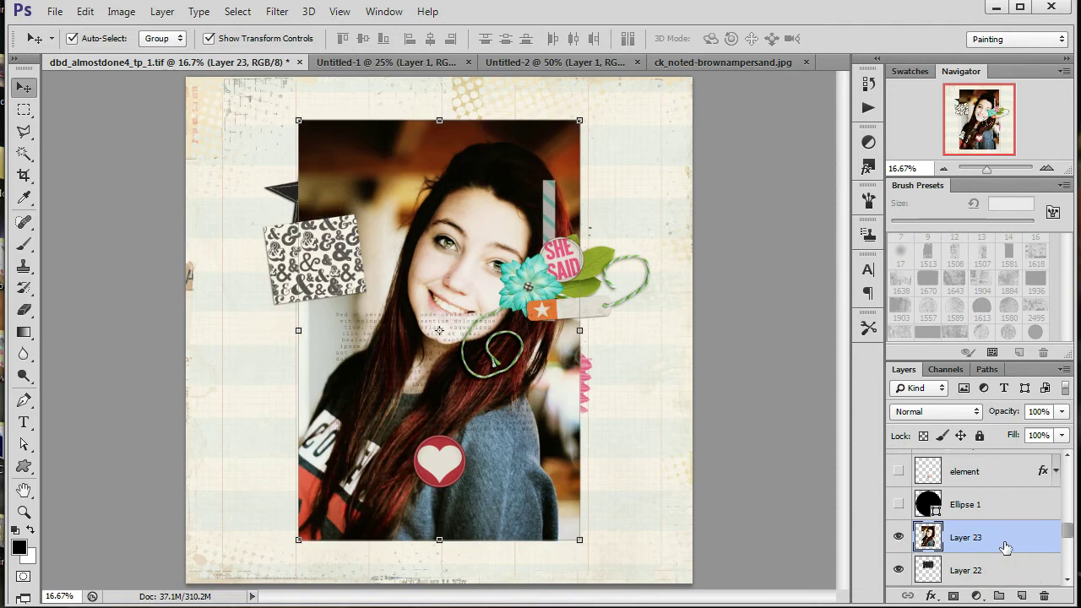
alt+click(1005, 549)
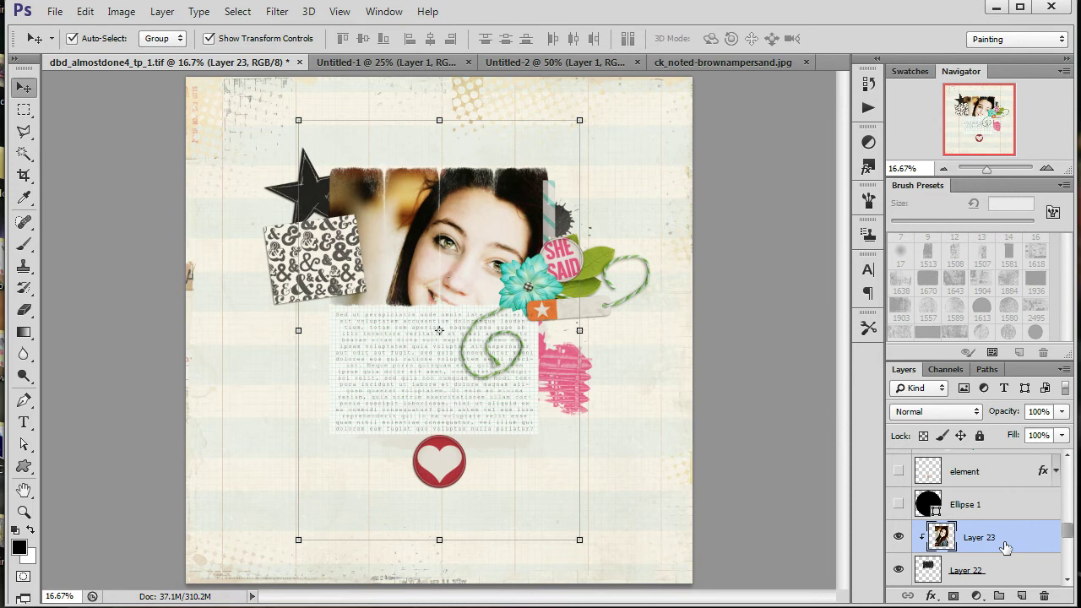
Clip Layer 23 into Layer 22, scale it to about 89%, move it up and apply.
alt+click(1027, 547)
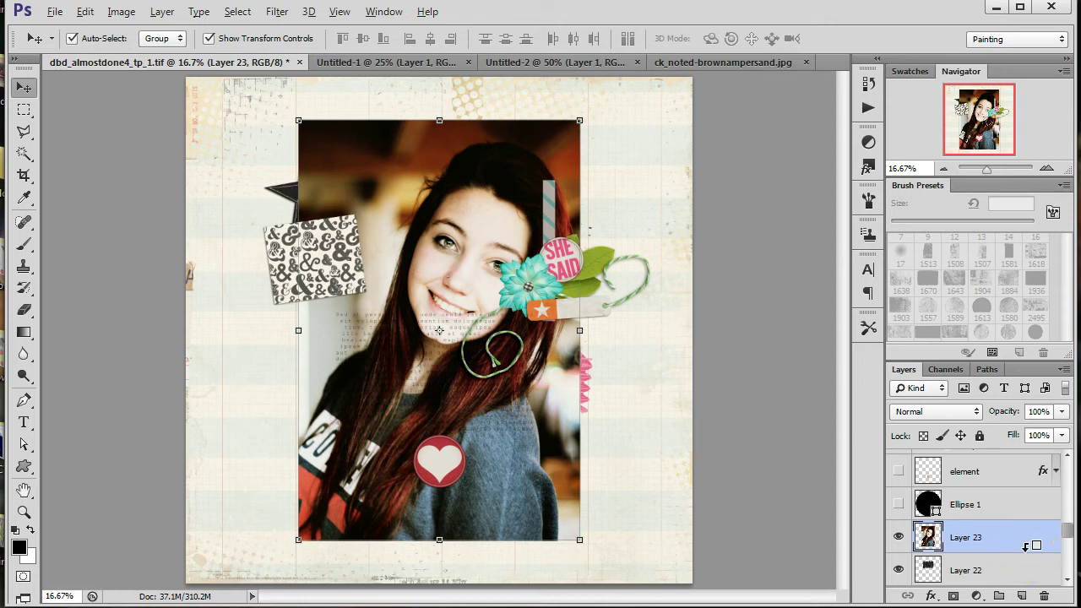
alt+click(1026, 546)
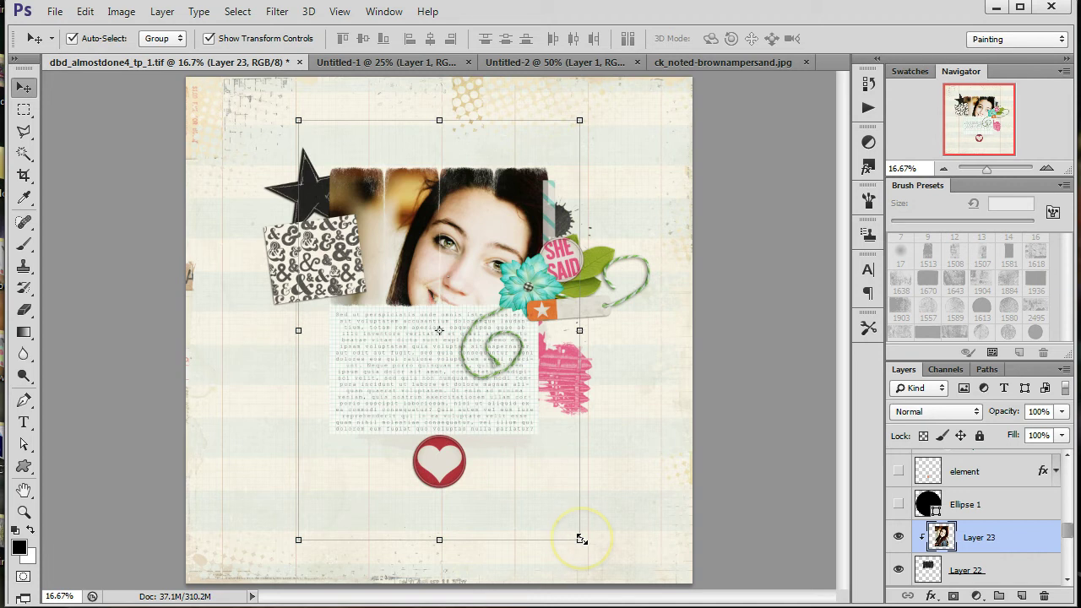
drag(581, 539, 550, 497)
drag(503, 420, 488, 414)
click(23, 88)
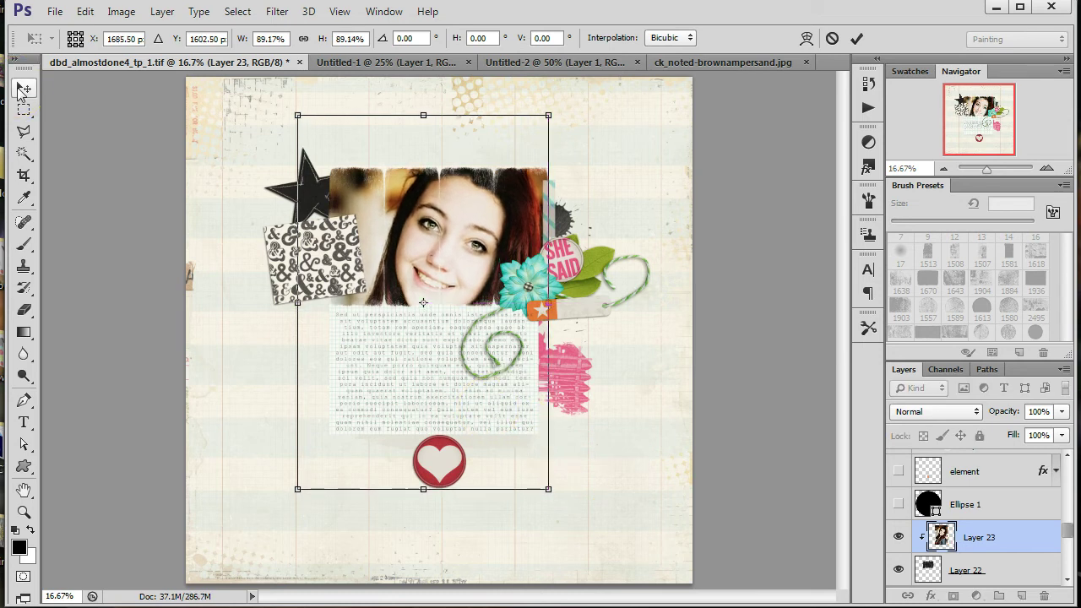
click(467, 105)
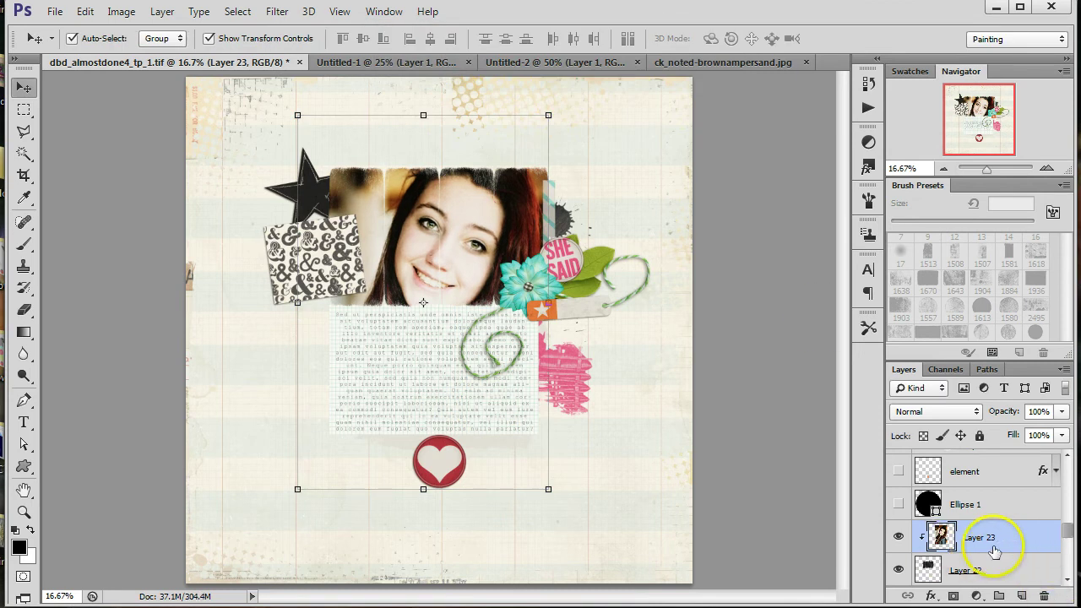
drag(919, 550, 924, 569)
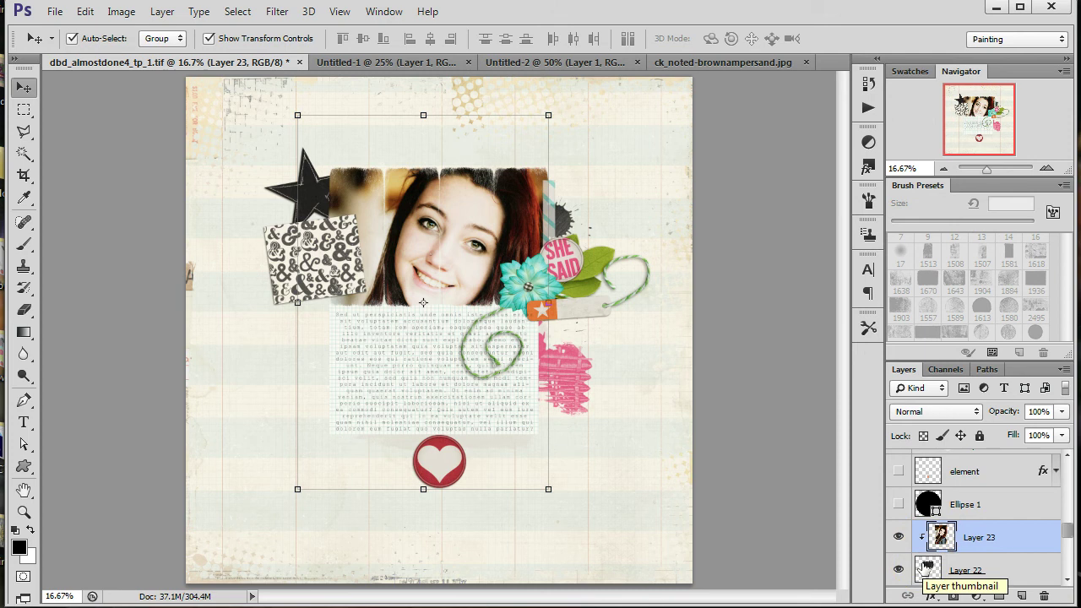
drag(1038, 563, 990, 553)
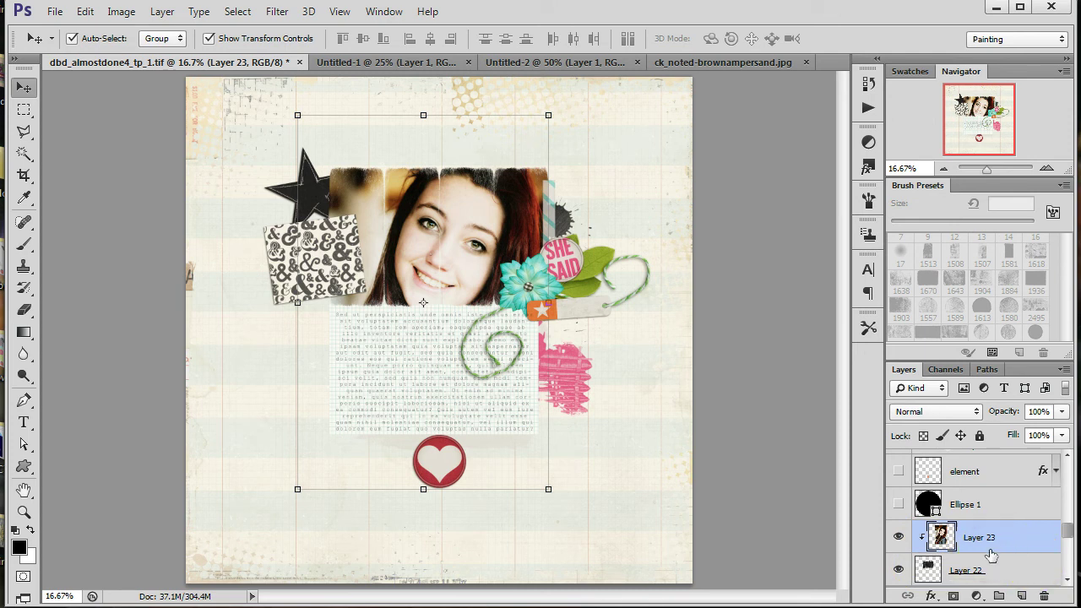
key(ctrl+1)
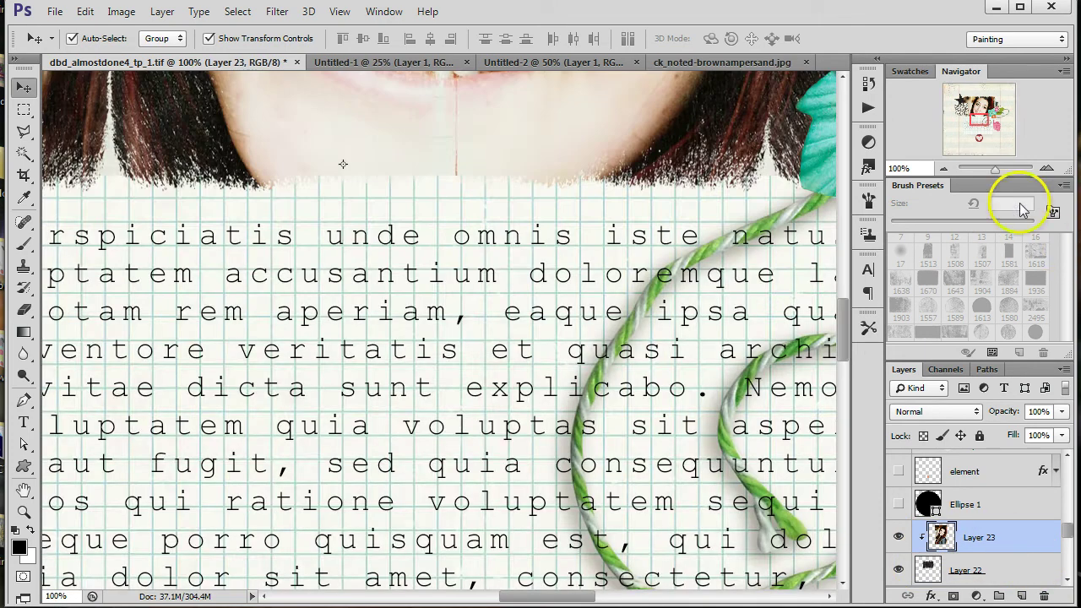
click(980, 120)
drag(979, 120, 963, 100)
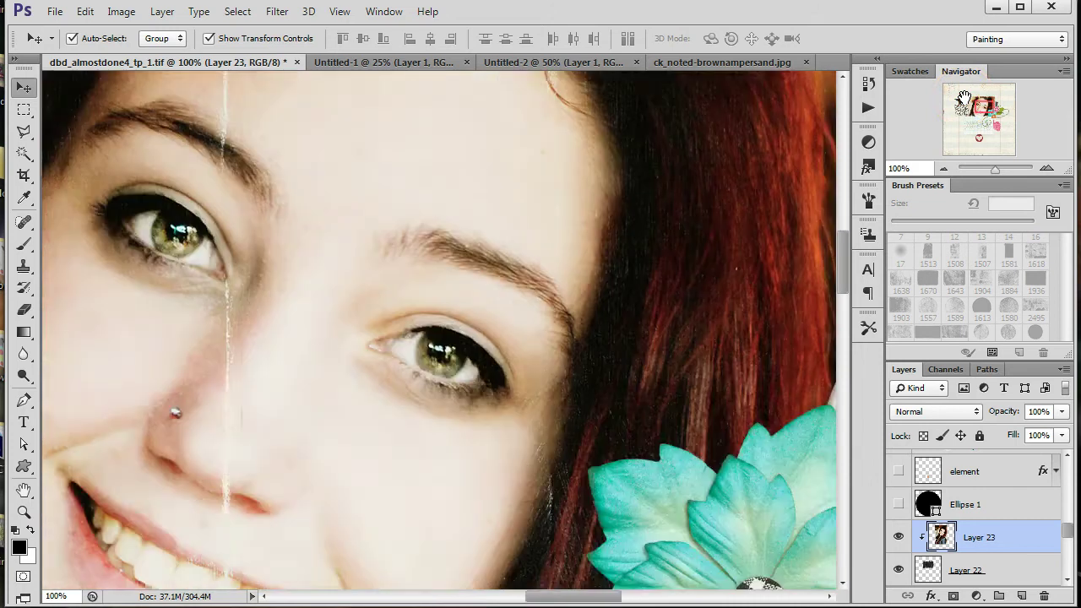
drag(203, 587, 308, 414)
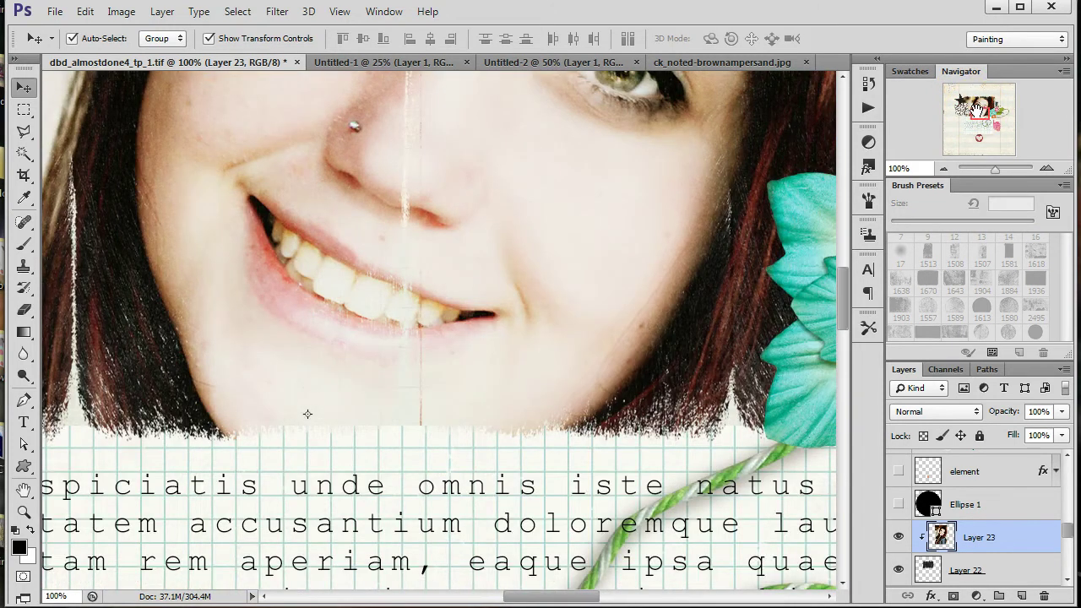
key(ctrl+0)
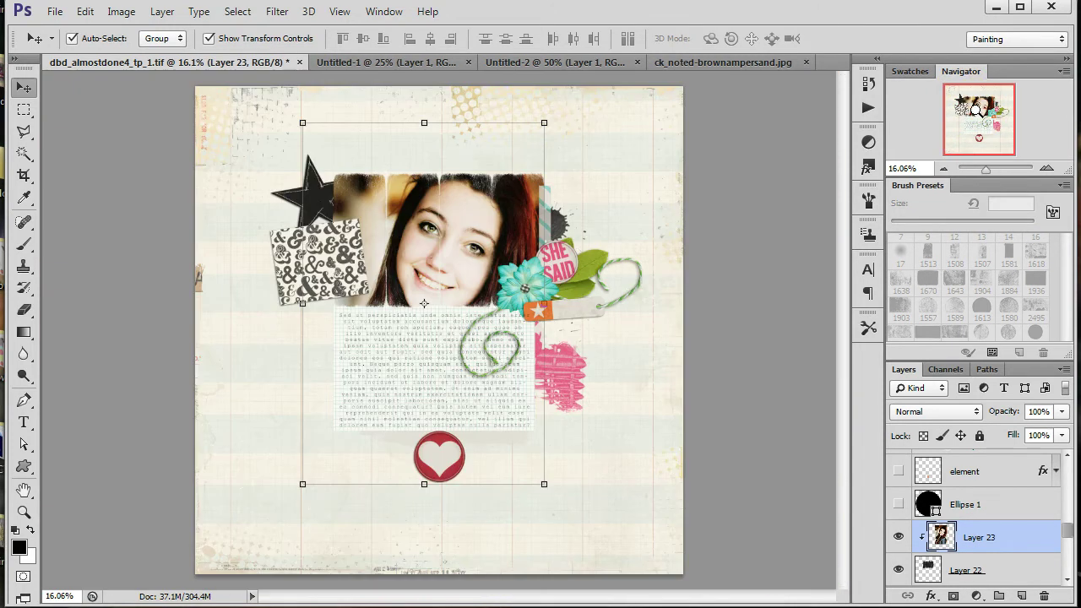
Add a white layer mask to Layer 22 and target that mask for editing.
click(985, 572)
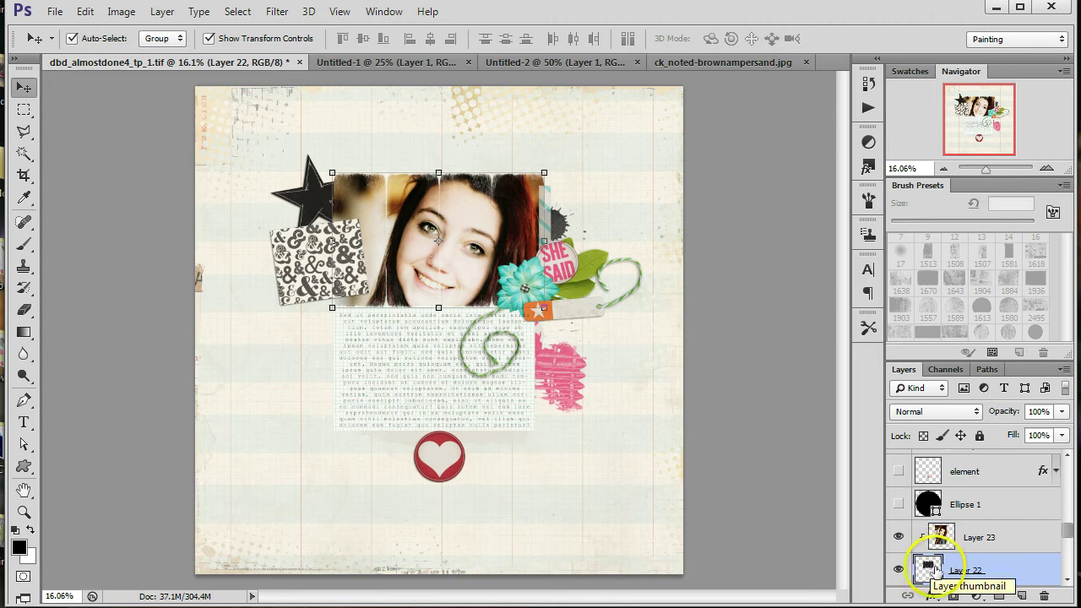
scroll(934, 566, down, 1)
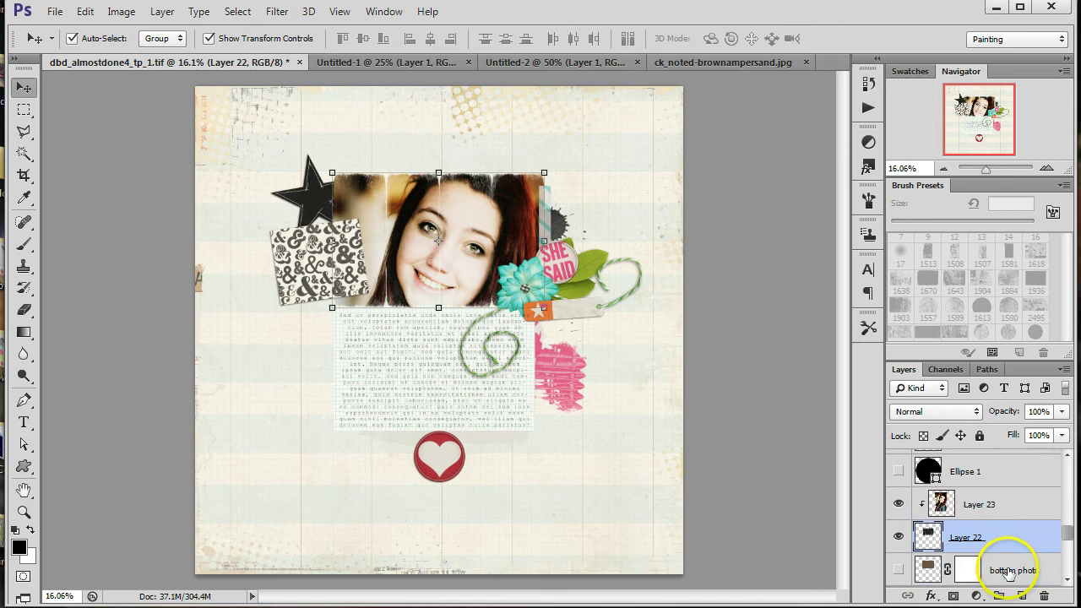
click(955, 598)
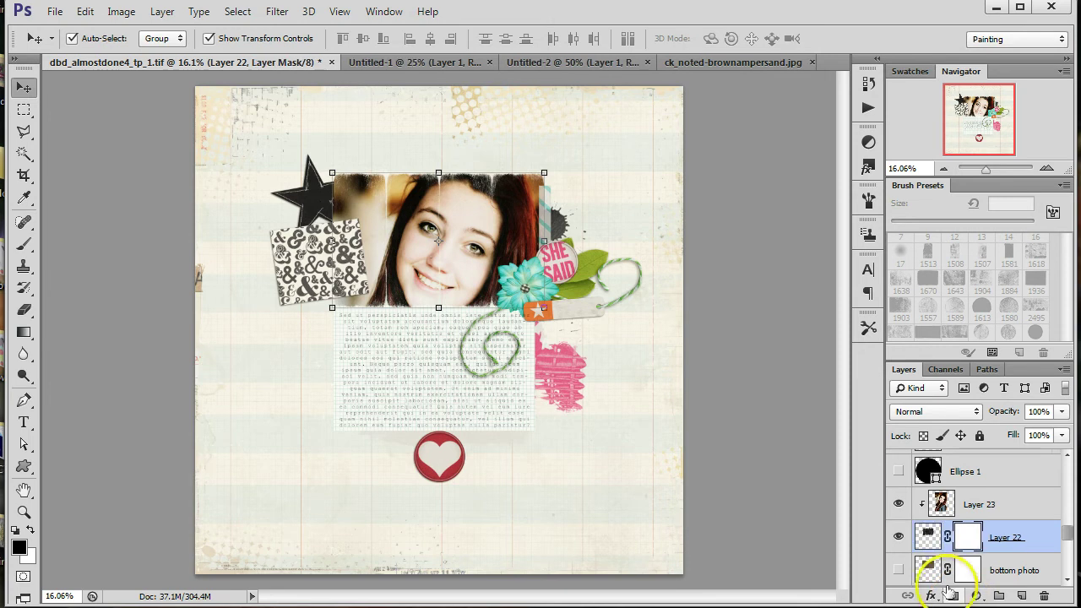
scroll(1005, 565, down, 2)
scroll(1005, 566, up, 2)
click(1004, 543)
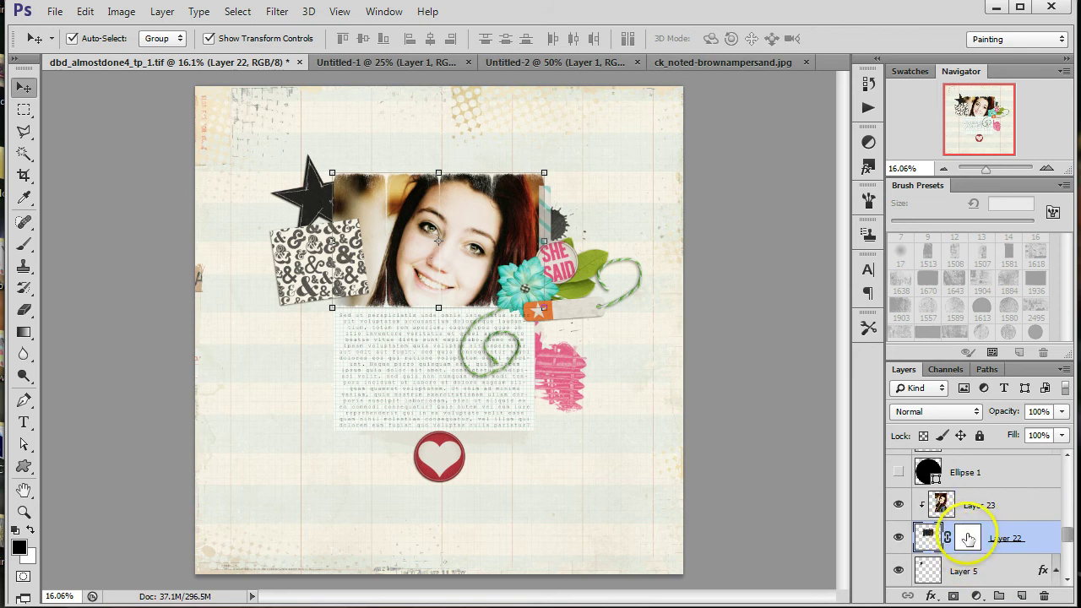
click(967, 541)
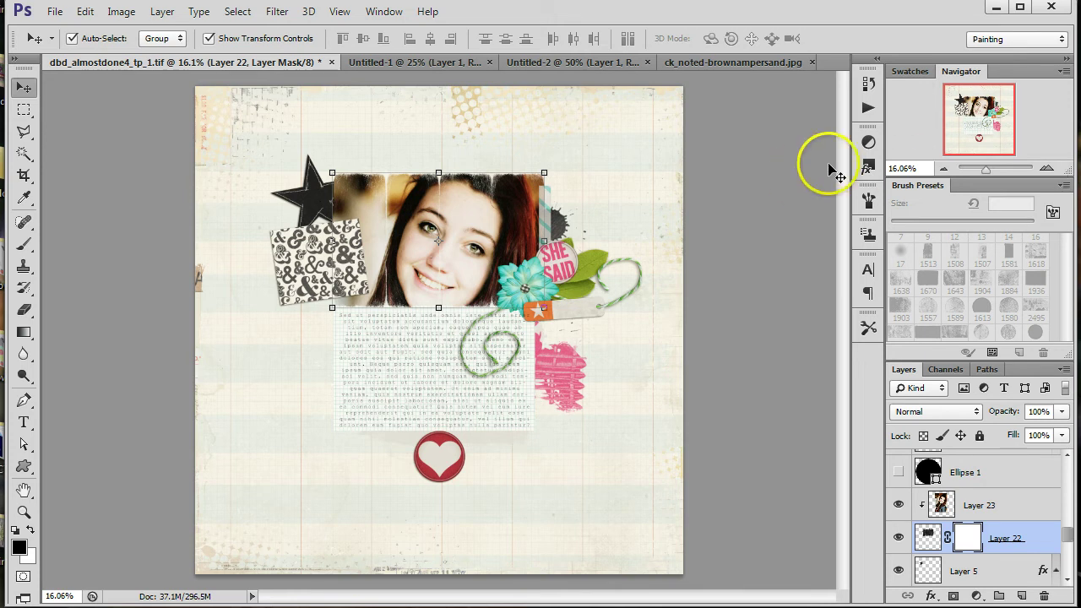
Choose the Brush tool, zoom to 100% and hide the Layer 23 face photo.
click(24, 245)
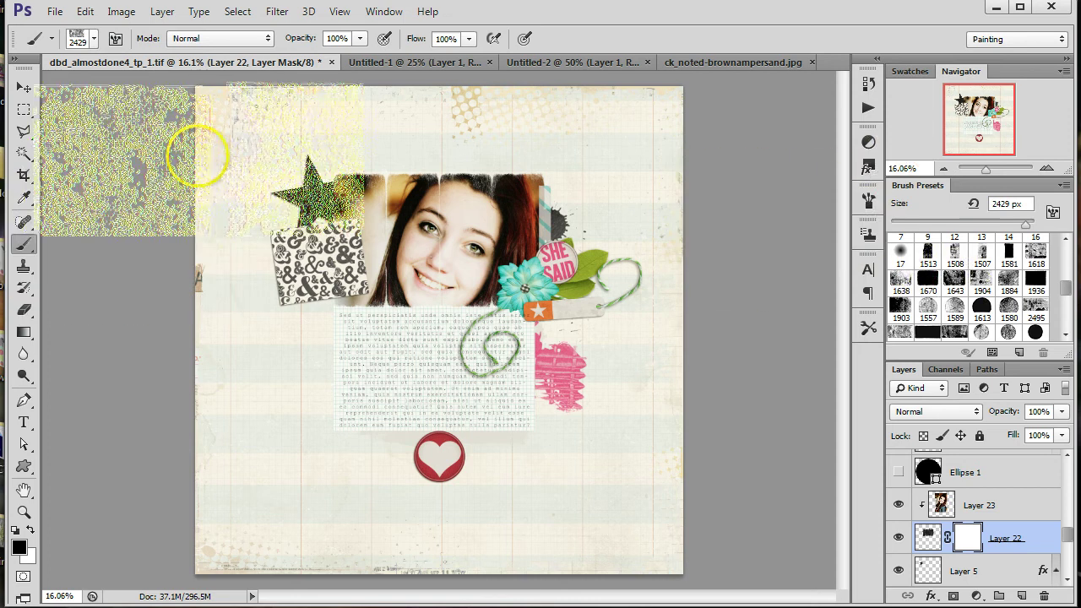
click(24, 243)
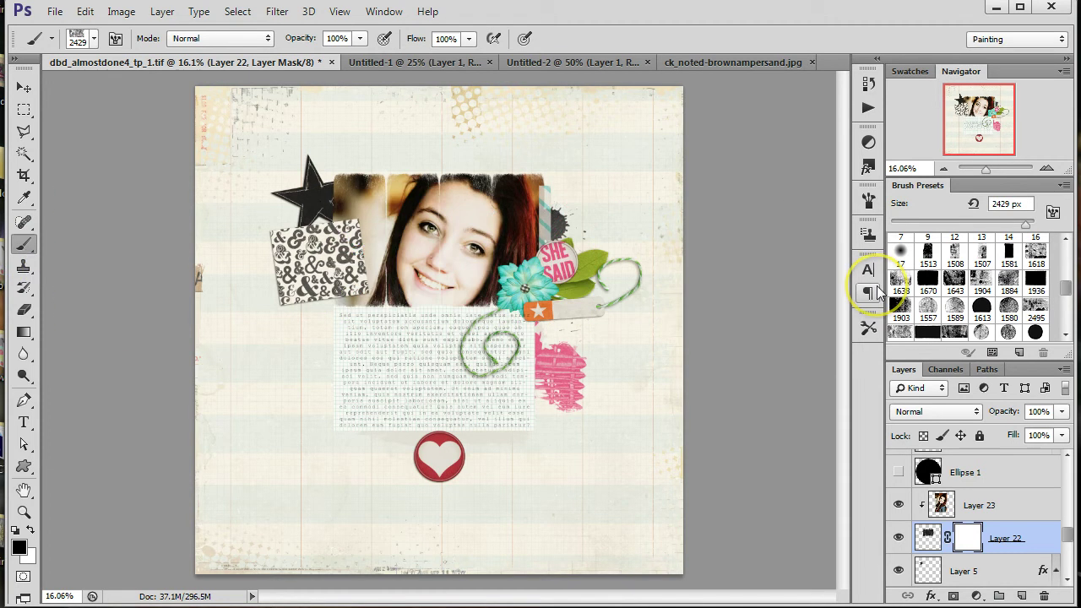
key(ctrl+1)
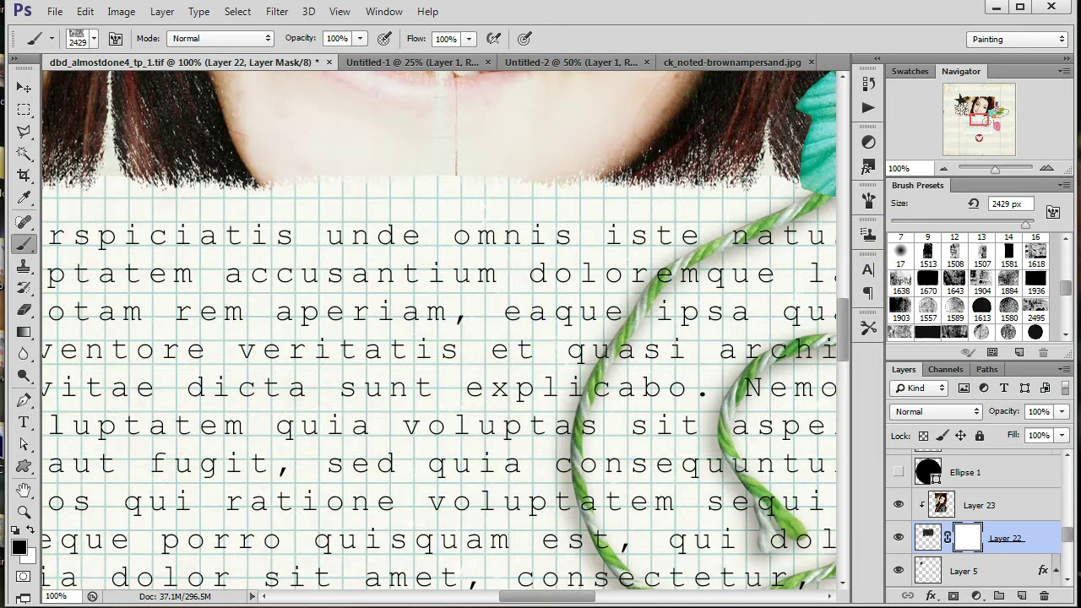
drag(981, 141, 972, 111)
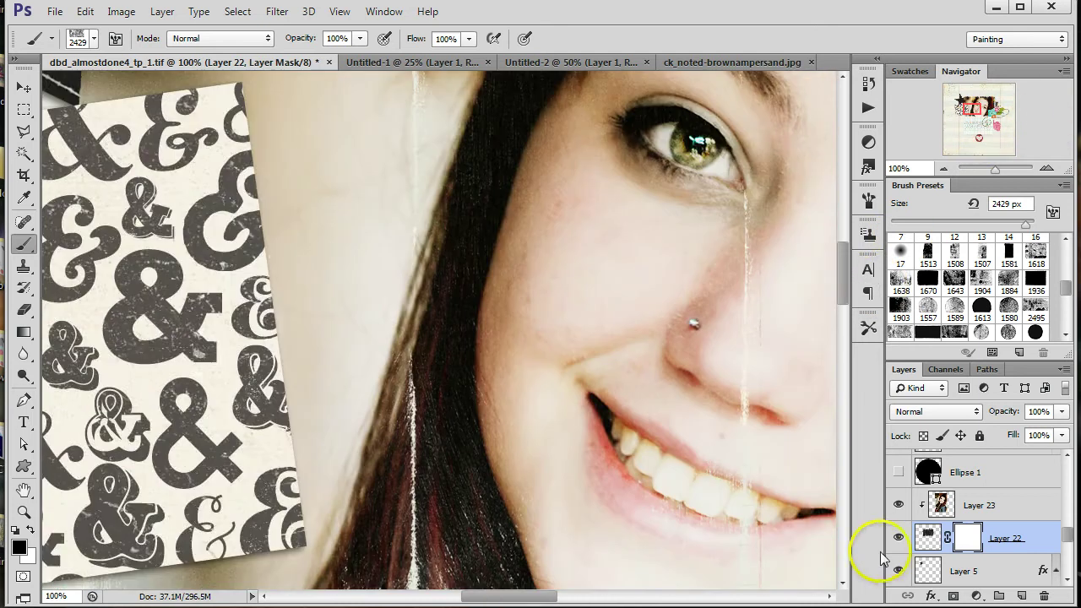
click(898, 506)
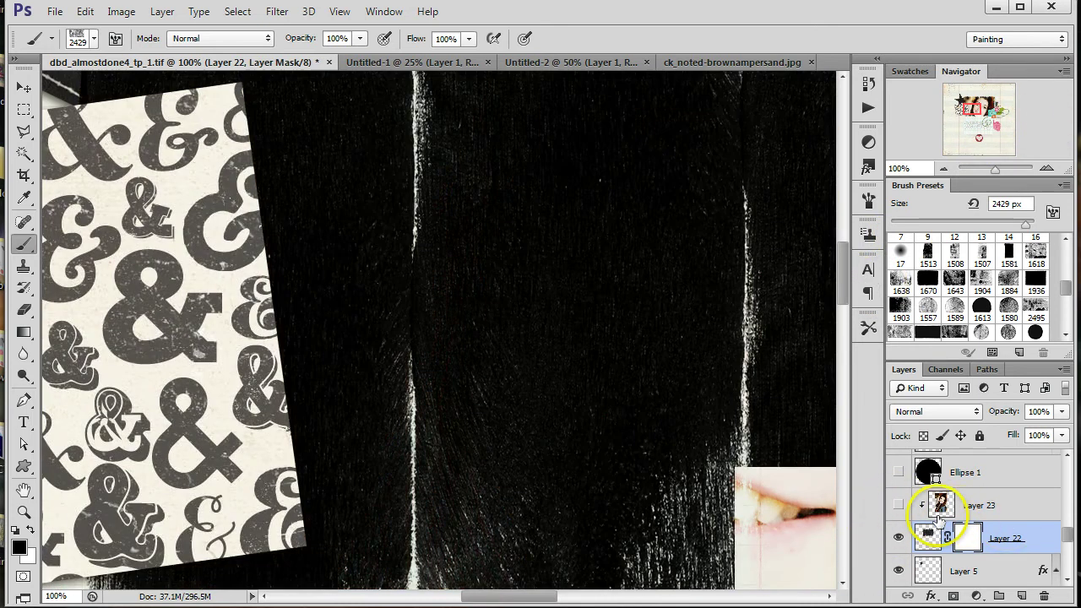
drag(971, 110, 981, 131)
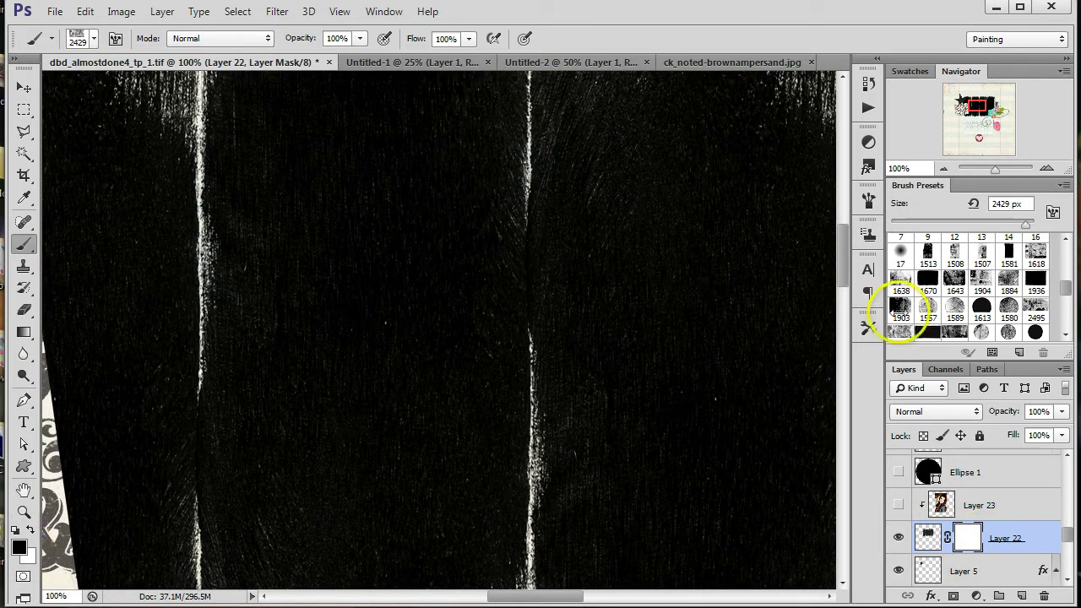
mouse_move(1066, 289)
mouse_down()
mouse_move(1068, 262)
mouse_move(1073, 279)
mouse_up()
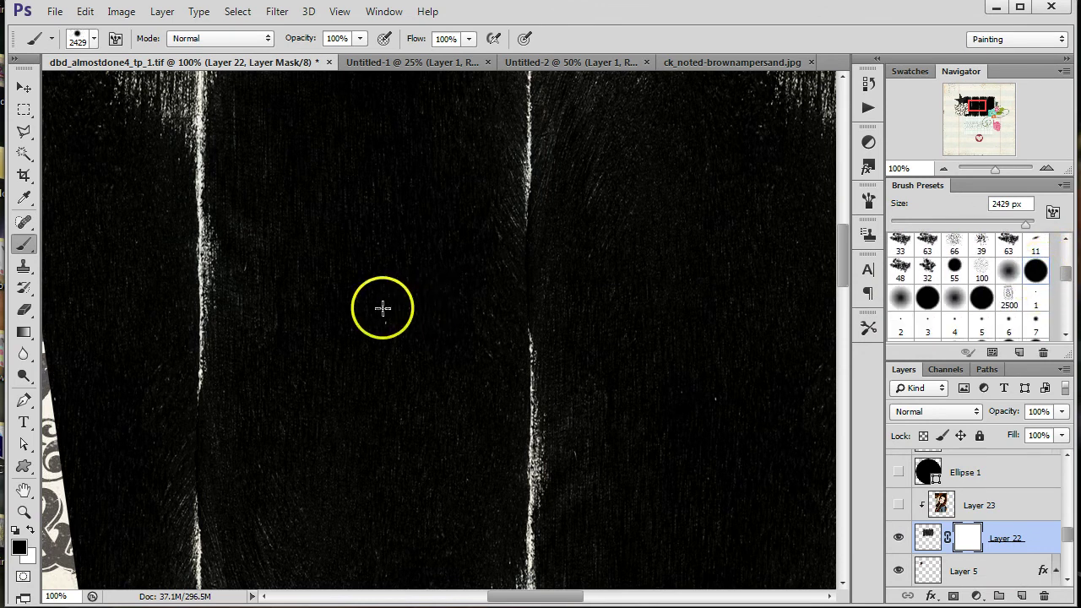
Set the brush size to 97 px.
click(997, 225)
click(960, 223)
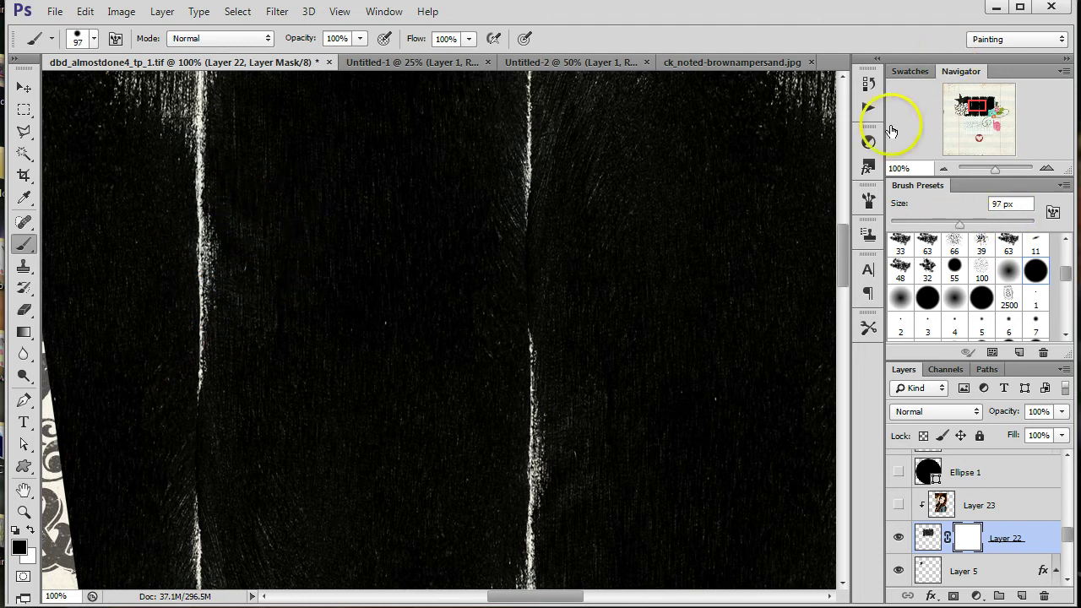
click(868, 203)
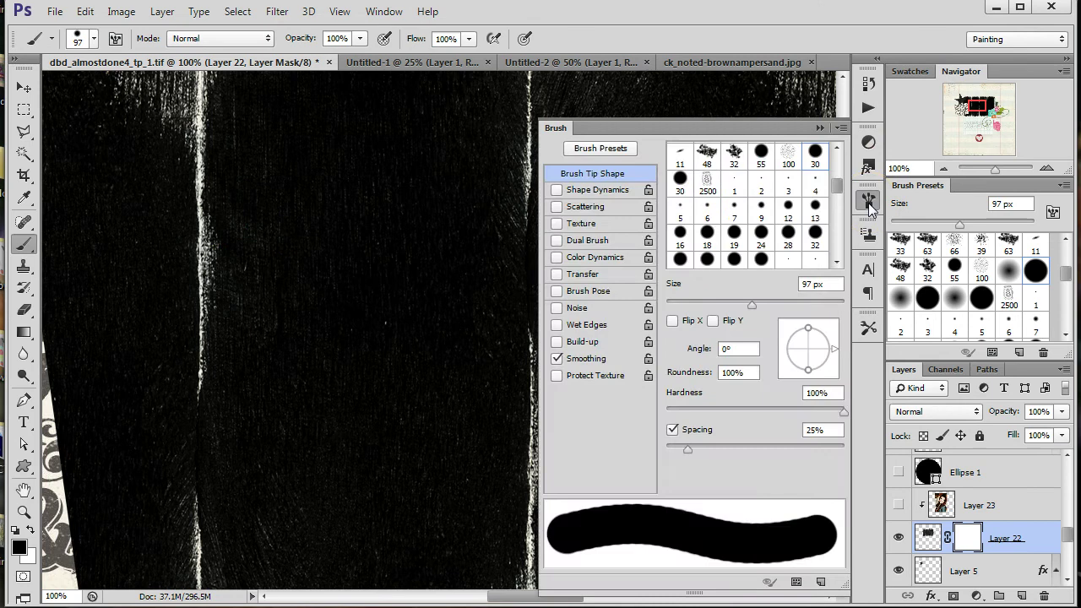
click(819, 128)
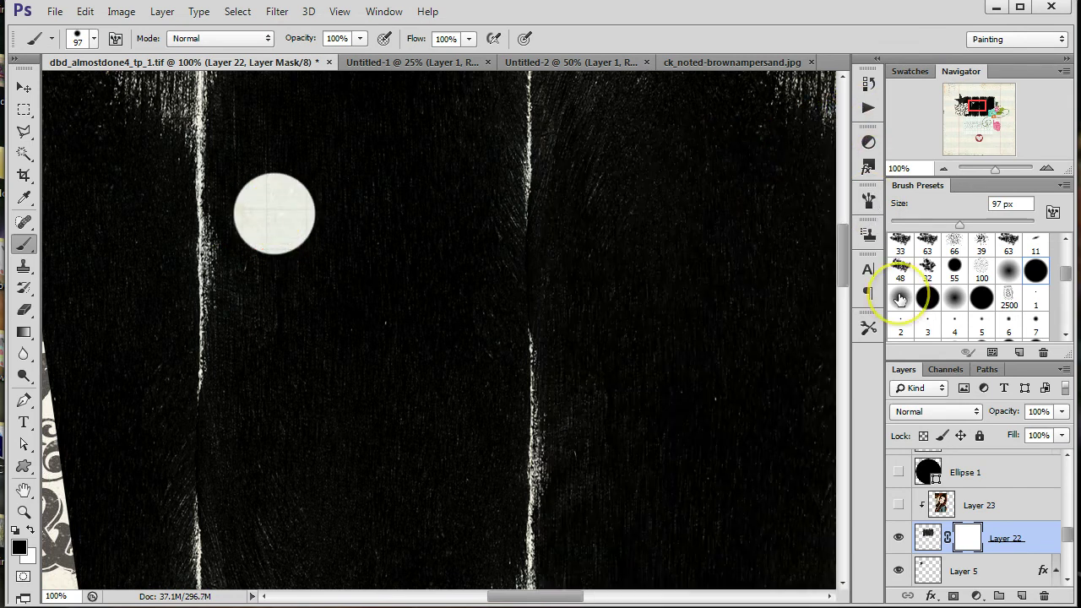
Paint a dark grey 504f4f dab and a lighter a7a6a6 dot on the mask.
click(19, 546)
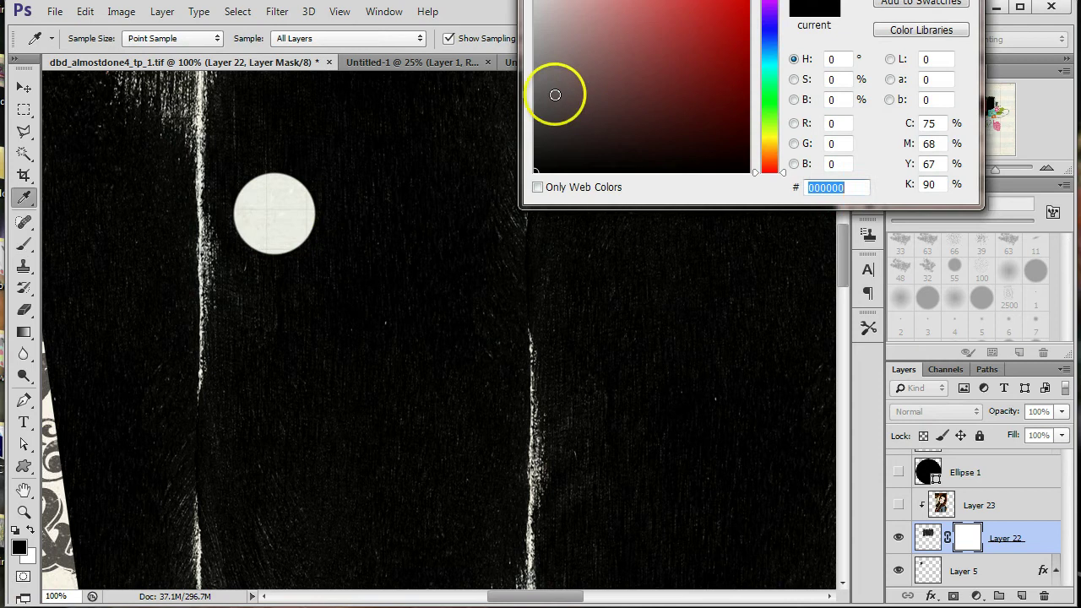
click(540, 103)
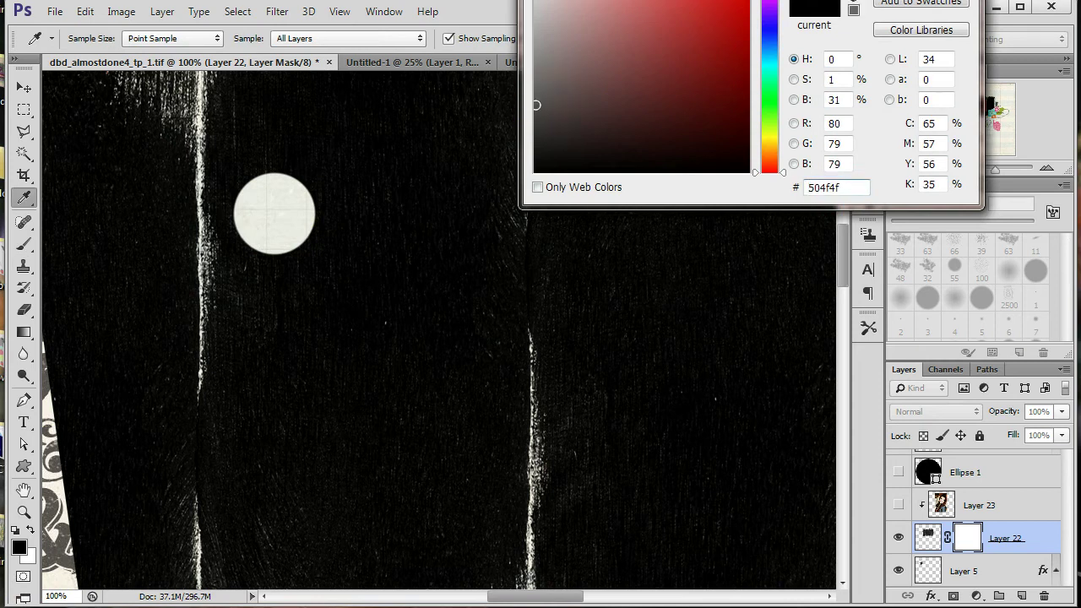
key(Return)
click(388, 214)
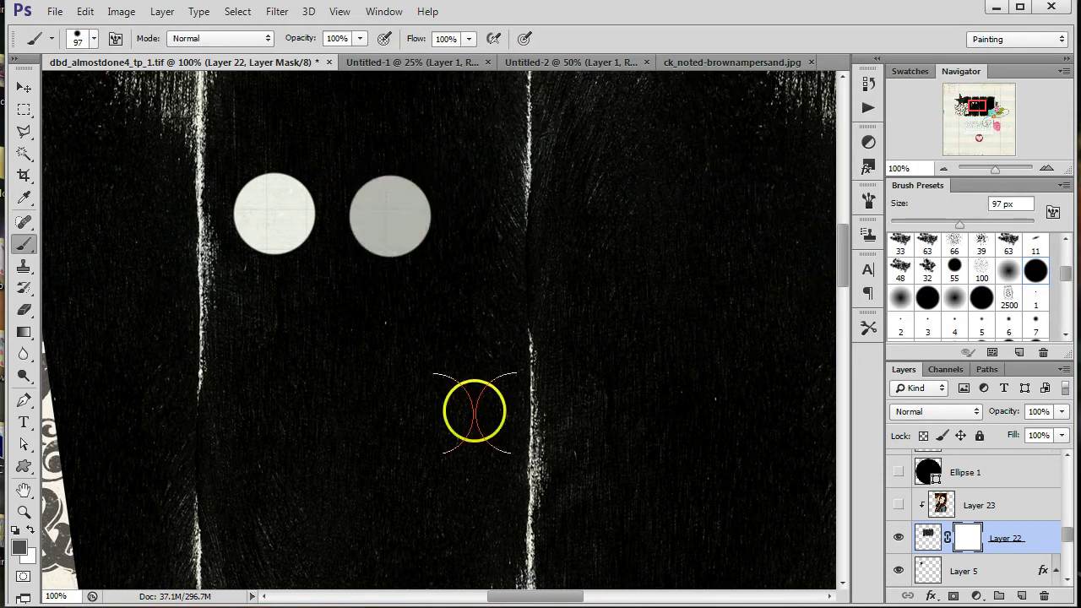
click(18, 547)
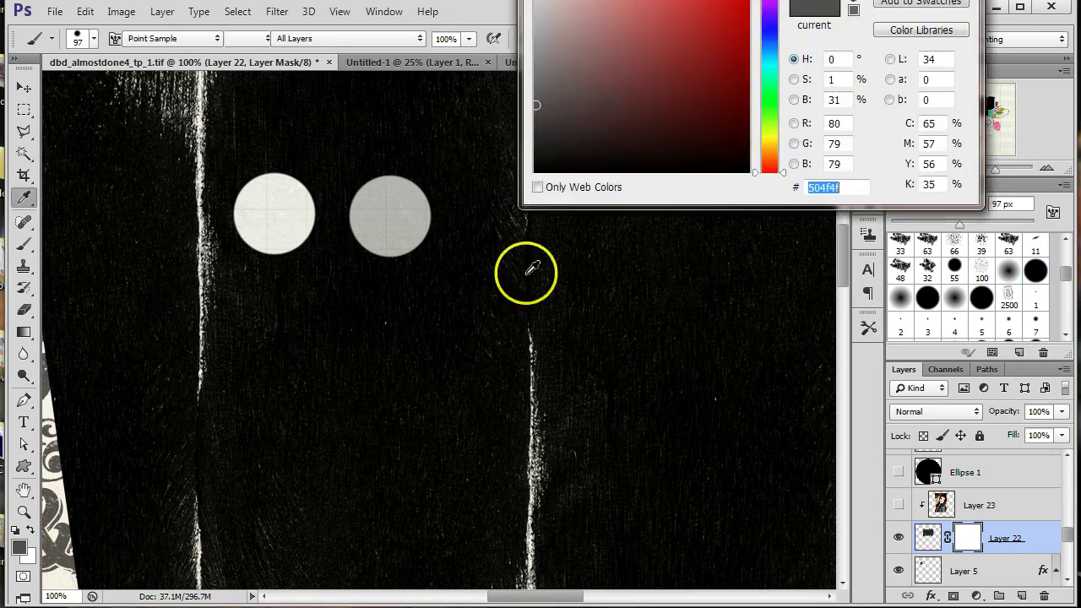
drag(544, 51, 535, 32)
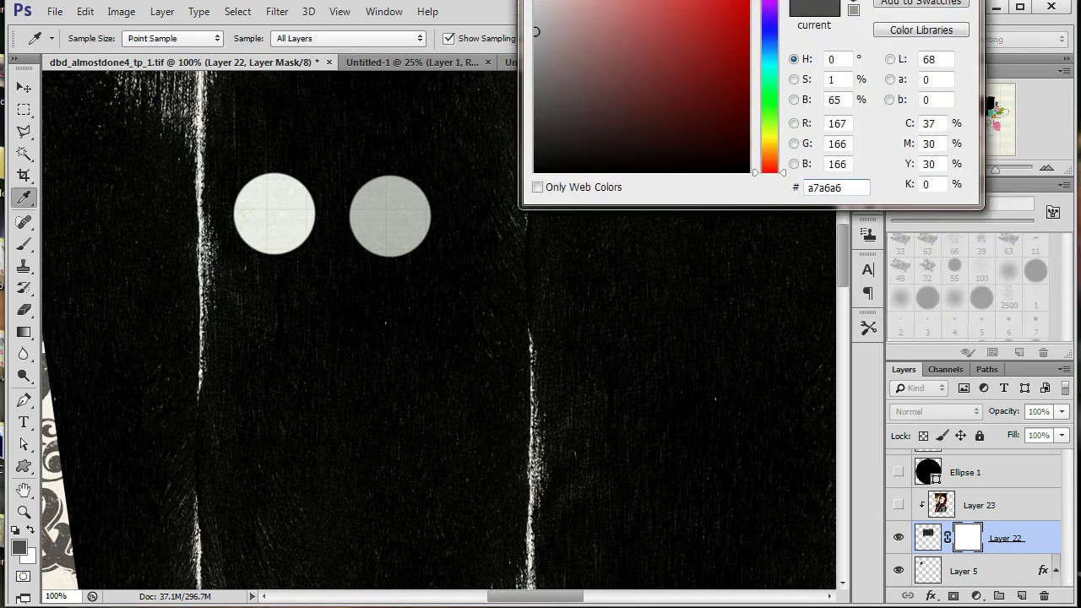
key(Return)
click(498, 215)
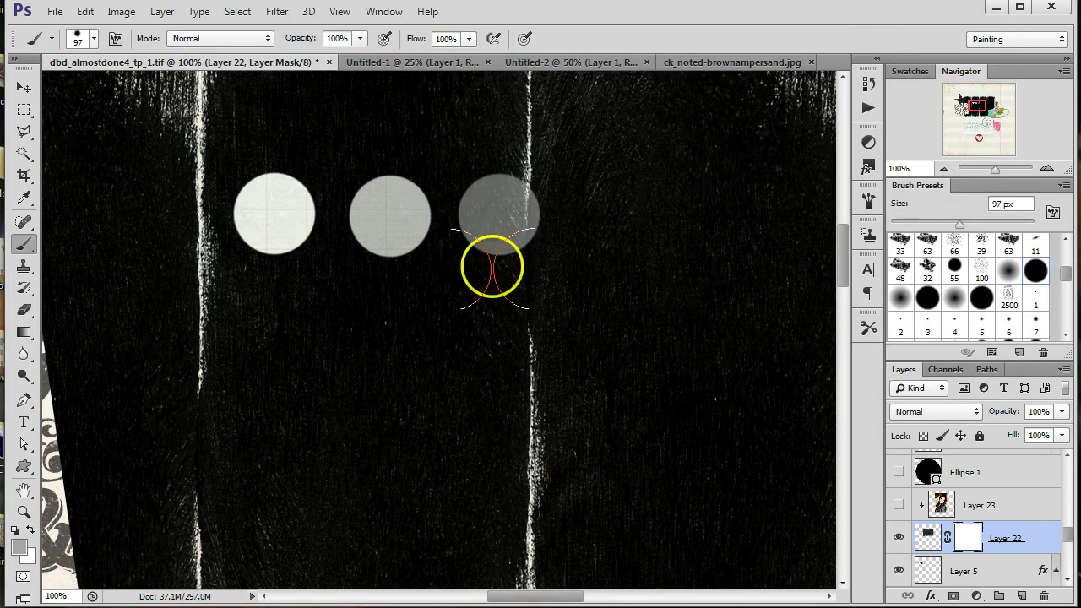
Paint white ffffff to restore the leftmost circle, then reset the default colours.
click(19, 548)
text(ffffff)
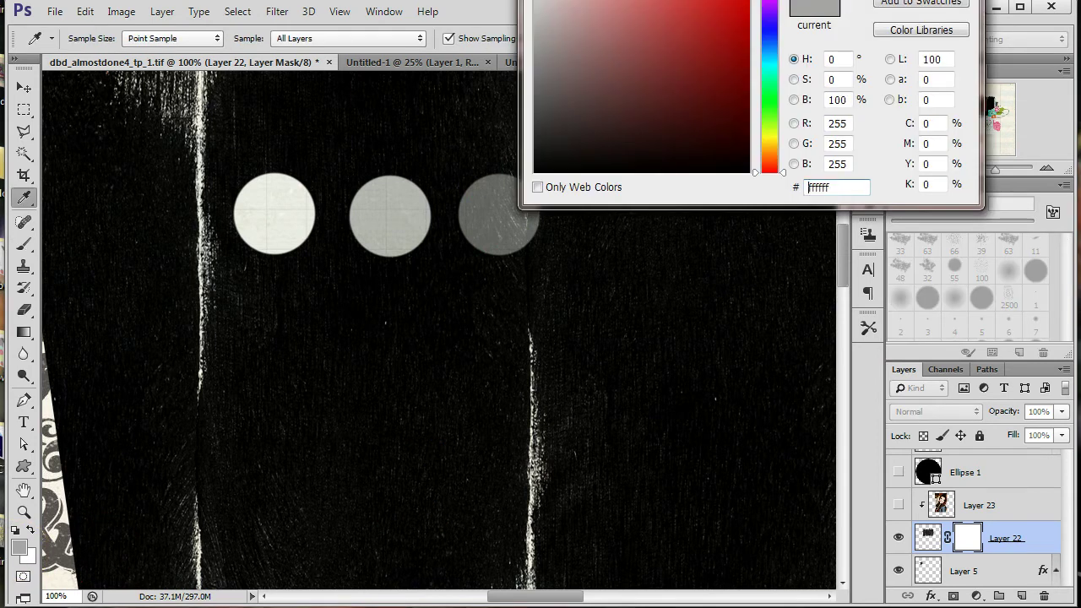
key(Return)
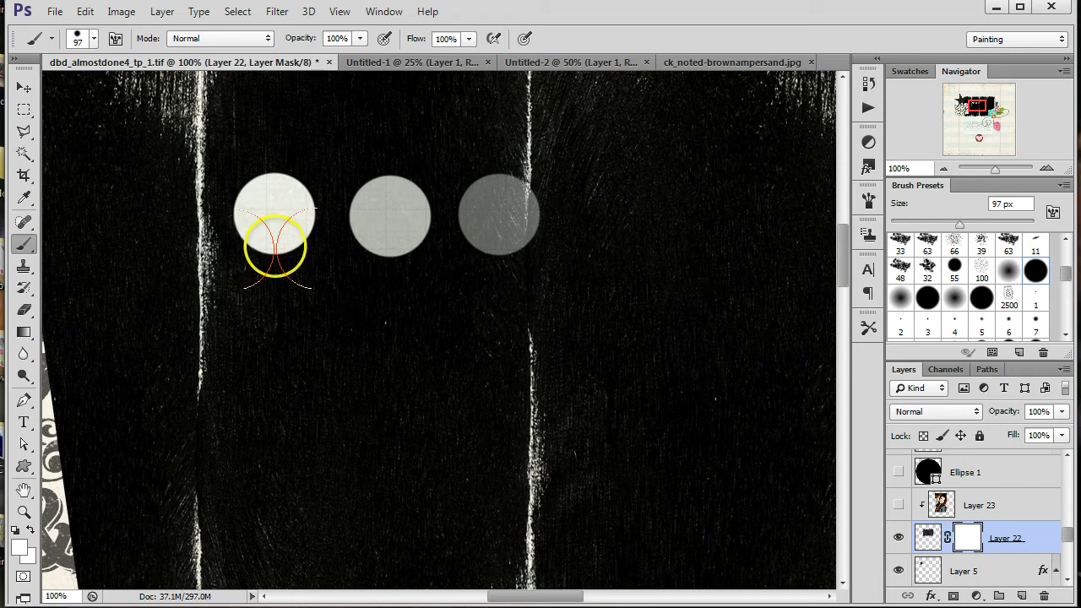
click(275, 247)
mouse_move(275, 246)
mouse_down()
mouse_move(304, 170)
mouse_move(276, 309)
mouse_move(261, 189)
mouse_up()
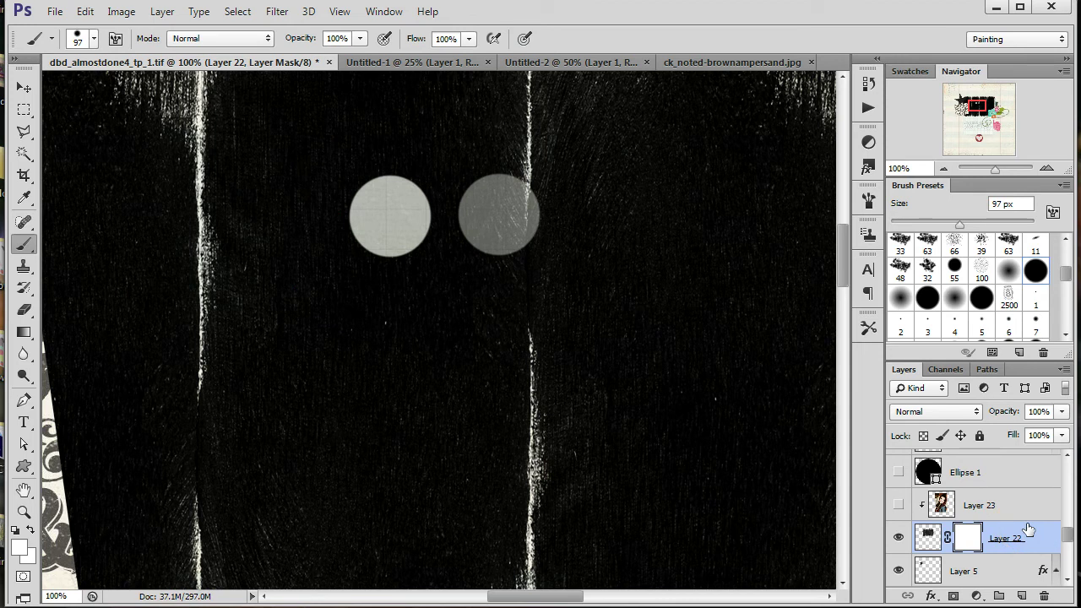
key(d)
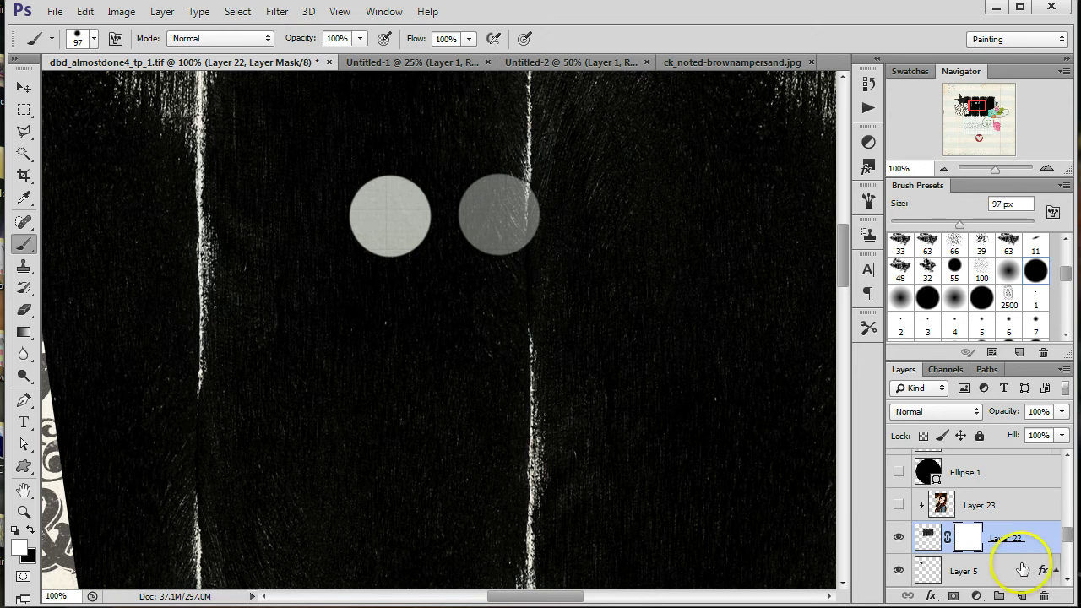
click(967, 543)
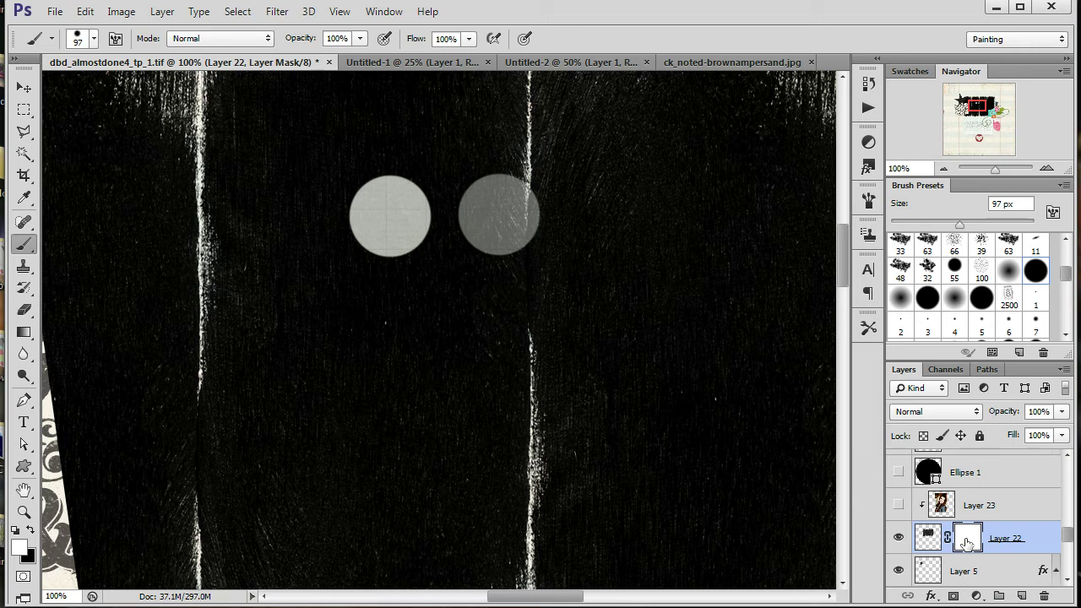
Undo the grey test dots, fit the layout, and stamp with the 1305 px grunge brush.
key(ctrl+z)
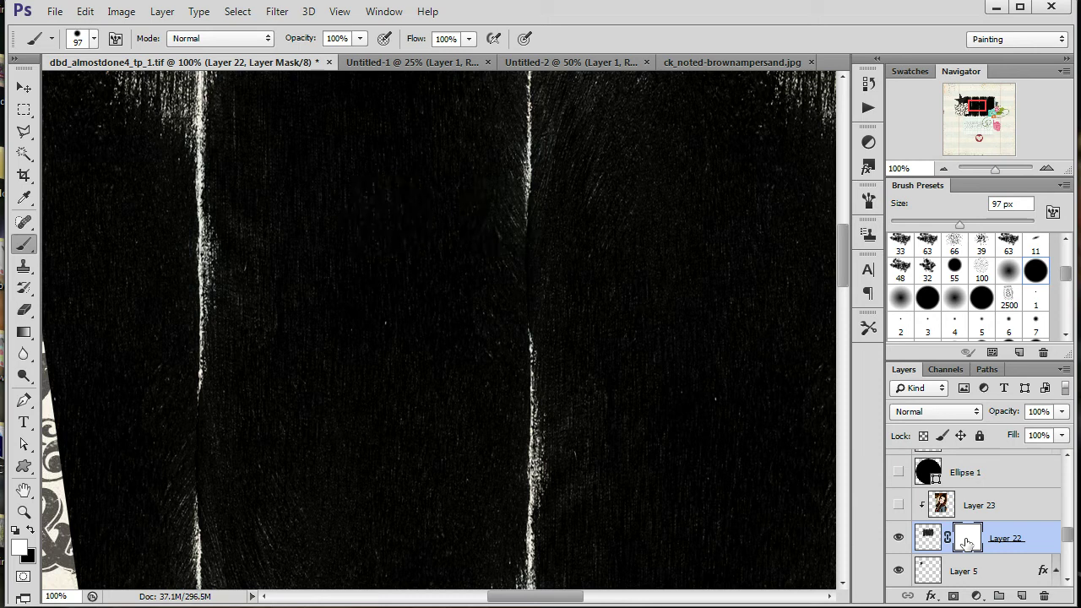
key(ctrl+0)
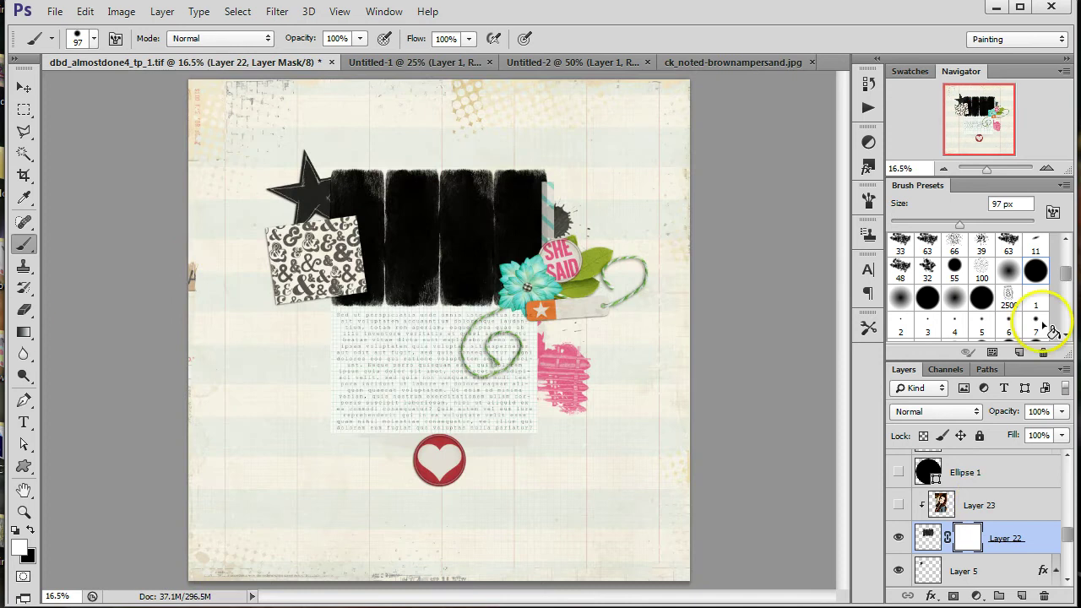
scroll(1033, 309, down, 3)
mouse_move(1062, 285)
mouse_down()
mouse_move(1066, 319)
mouse_move(1064, 300)
mouse_up()
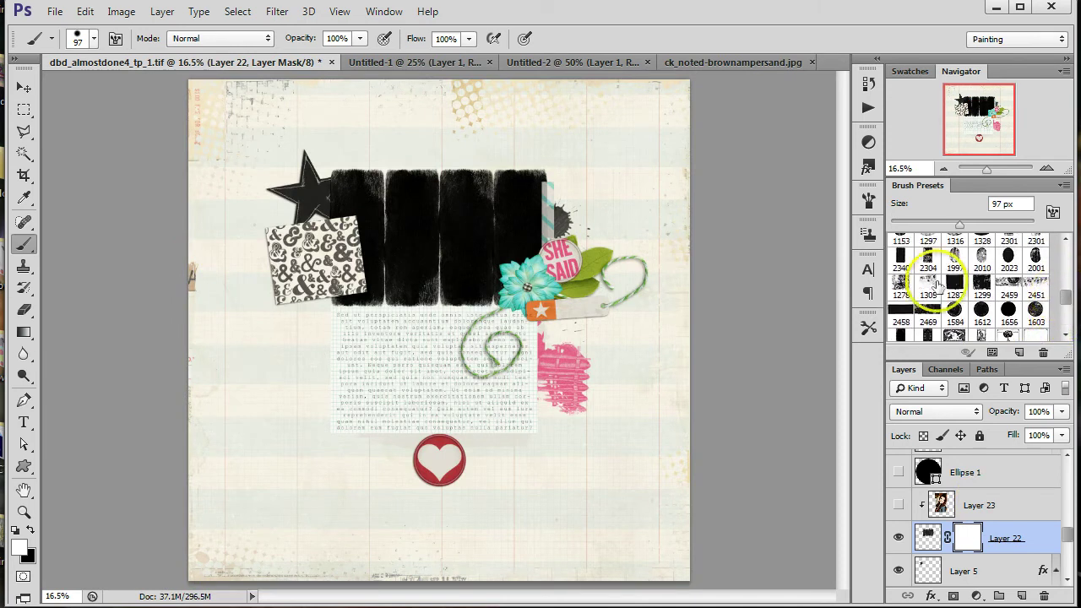
click(929, 283)
click(429, 217)
click(469, 241)
click(459, 237)
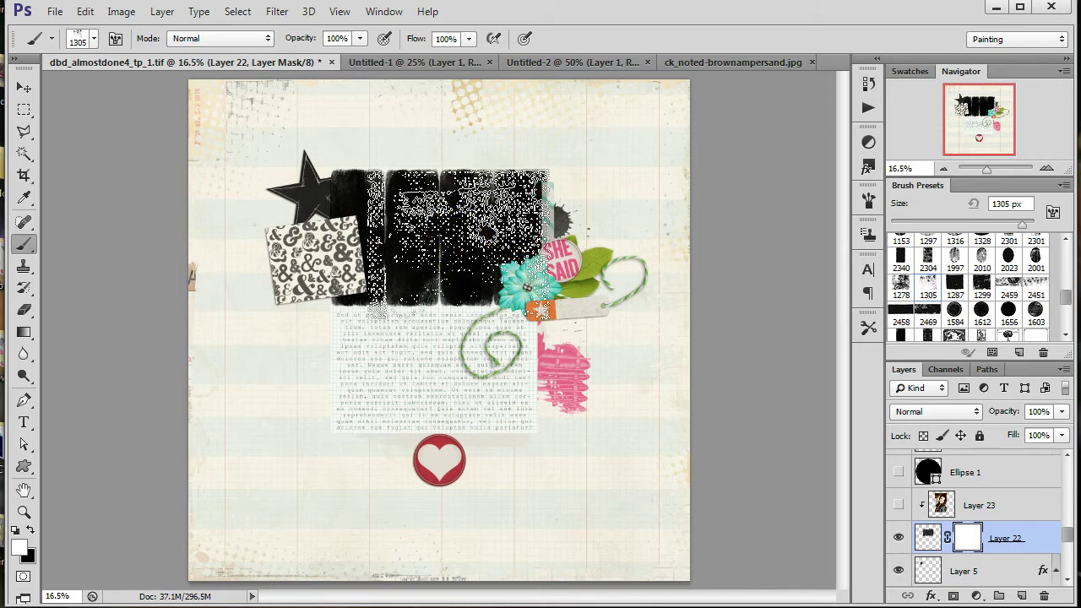
Swap colours and stamp and drag speckled wear across the black strips' mask.
key(x)
key(x)
key(x)
key(x)
key(x)
key(x)
key(x)
key(x)
key(x)
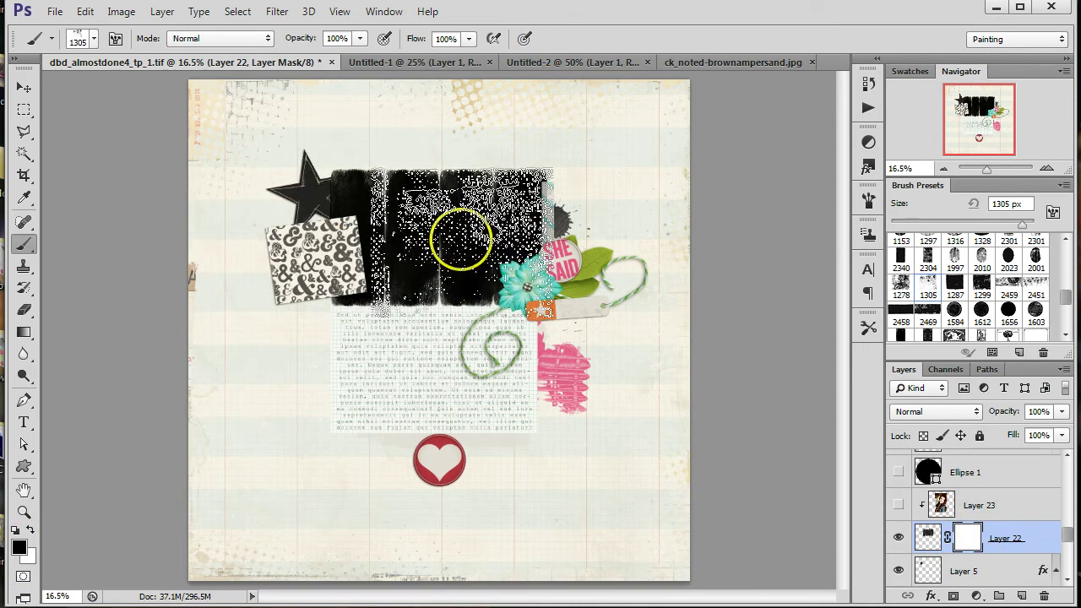
click(460, 241)
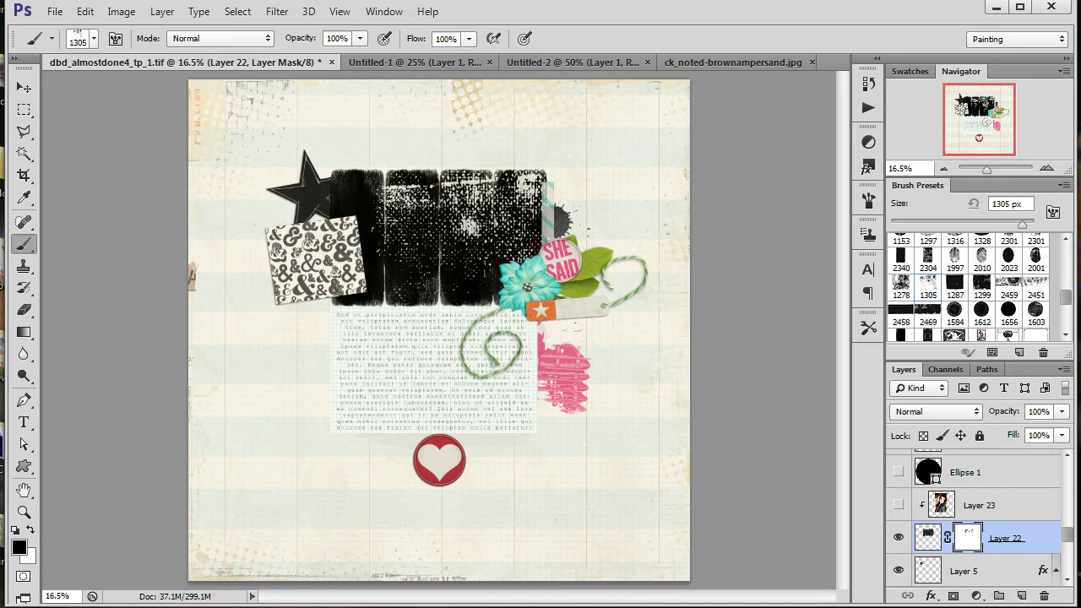
click(405, 253)
click(338, 238)
click(441, 268)
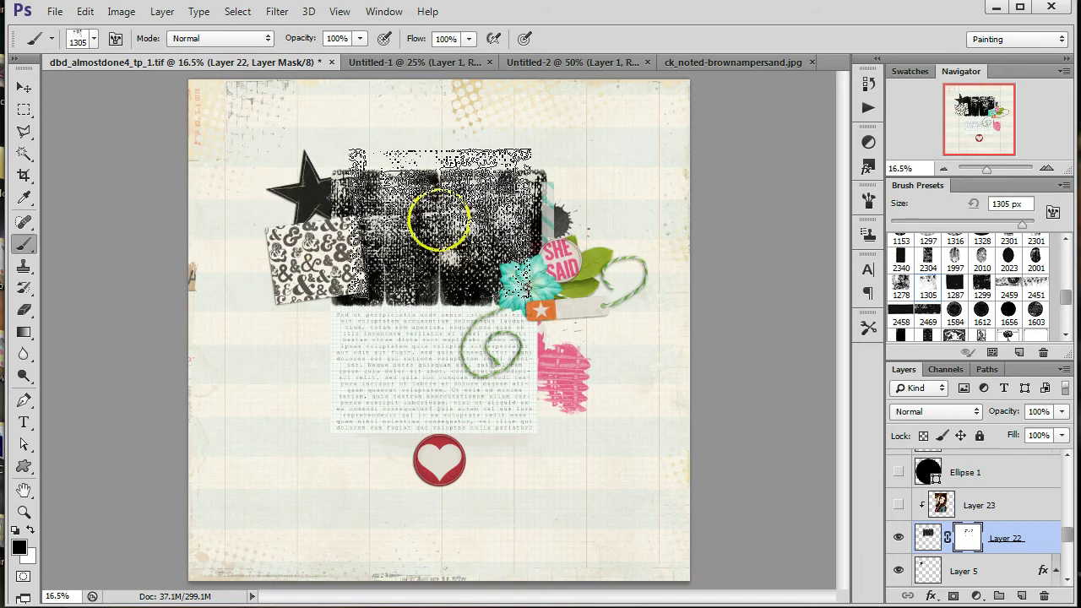
drag(440, 219, 446, 205)
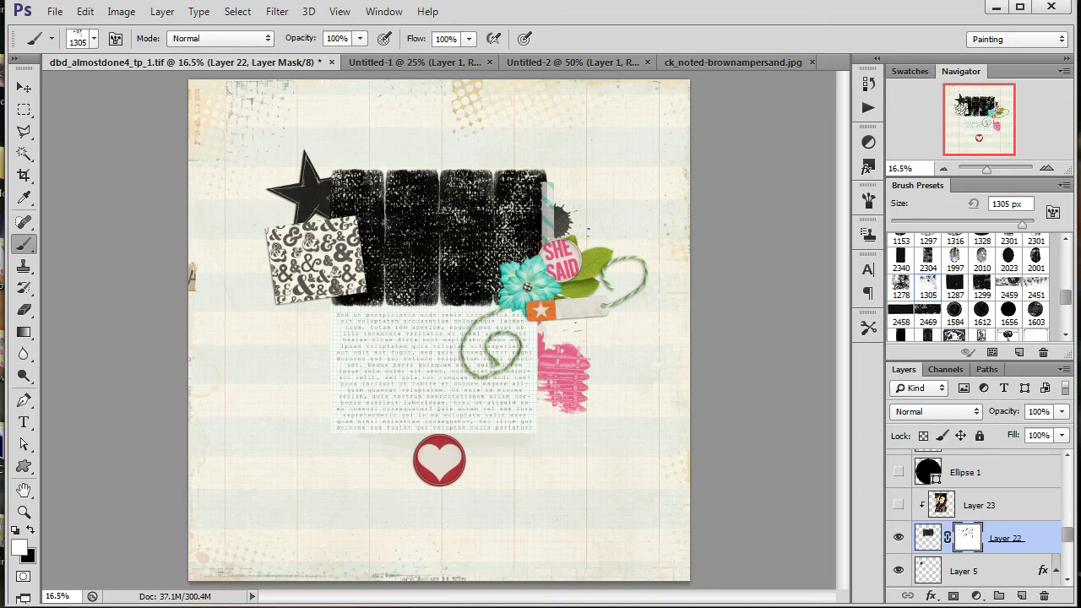
drag(321, 307, 416, 313)
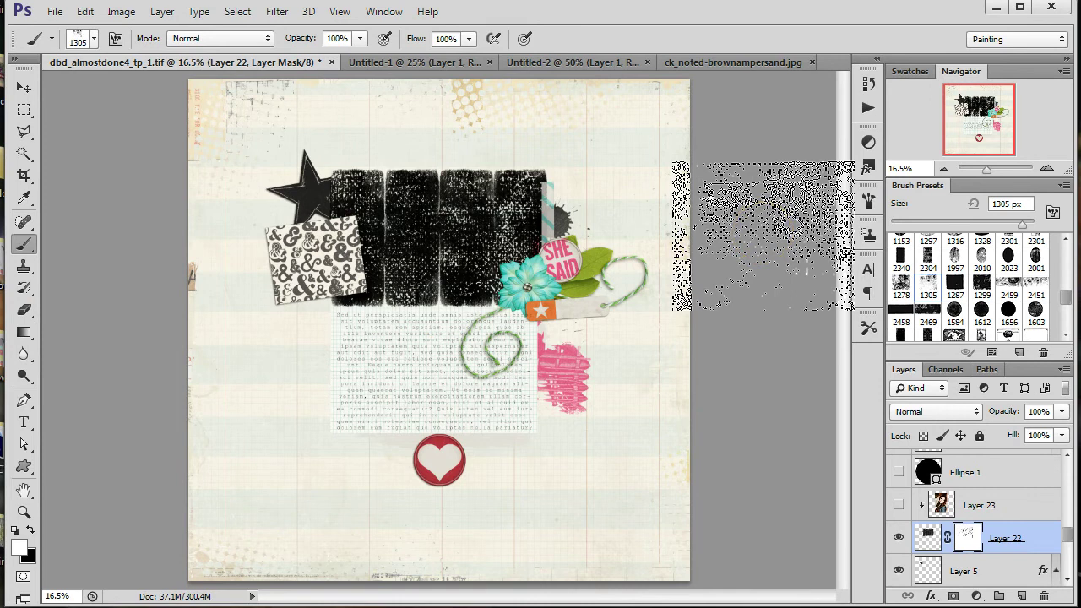
drag(763, 236, 486, 235)
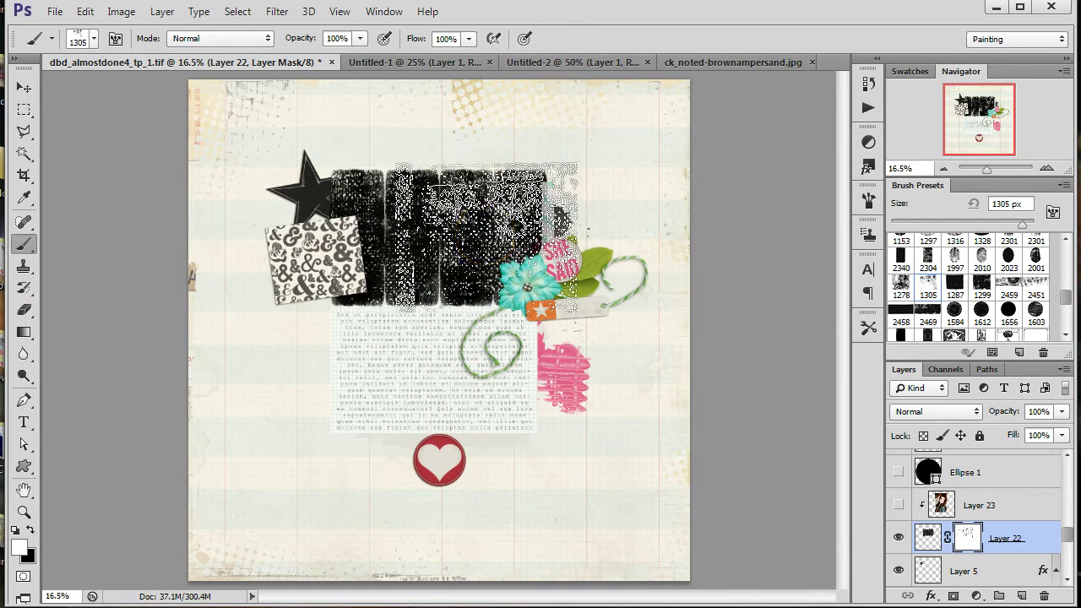
mouse_move(483, 237)
mouse_down()
mouse_move(253, 132)
mouse_move(394, 157)
mouse_move(506, 505)
mouse_move(749, 592)
mouse_up()
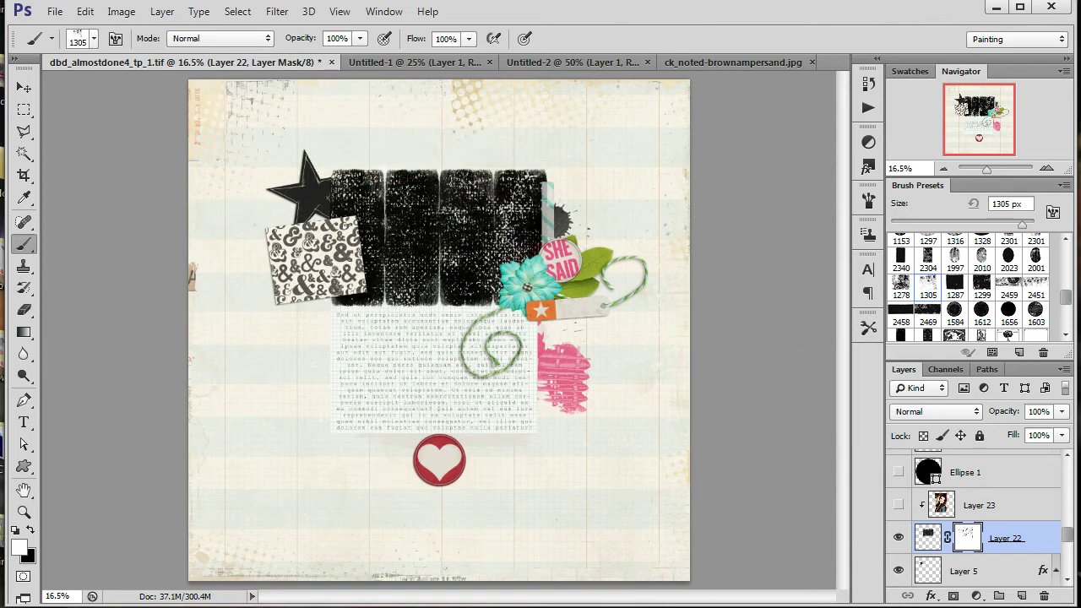
Show the face photo and draw a white custom-shape star on a new layer above it.
click(897, 505)
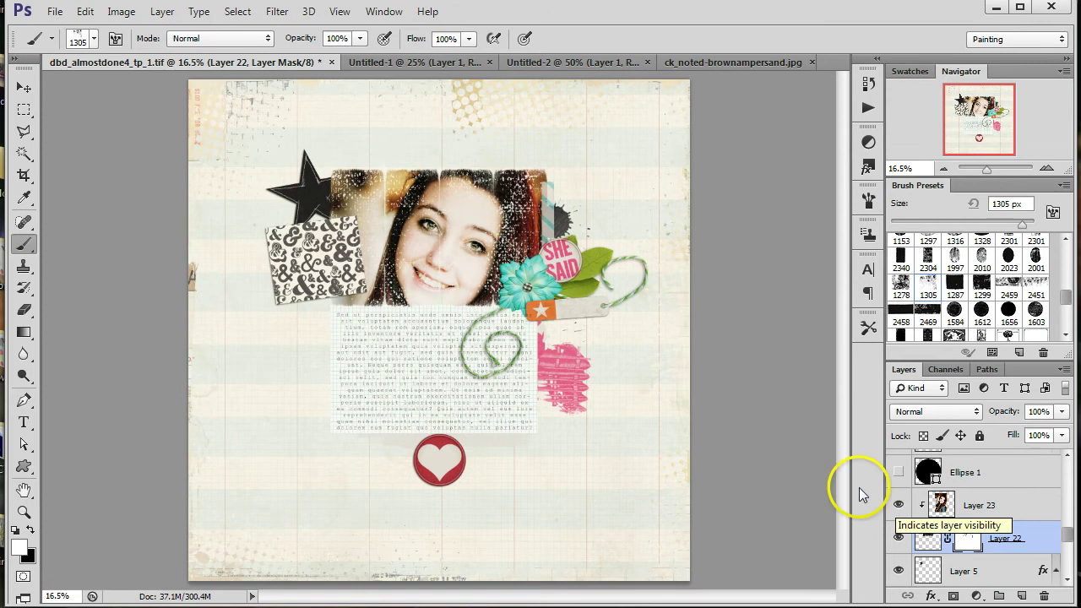
click(966, 538)
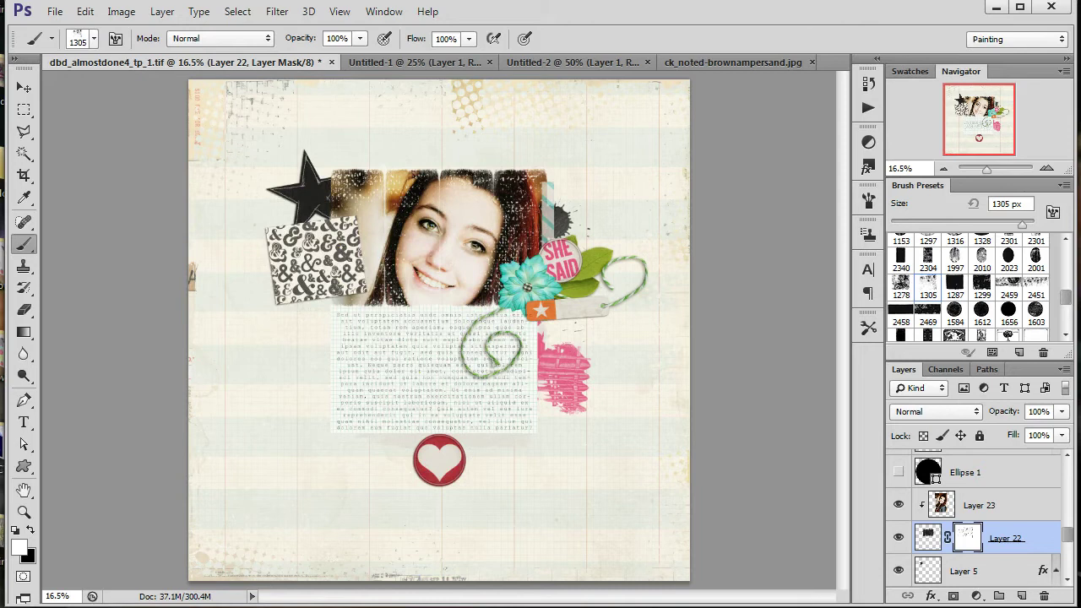
click(1009, 507)
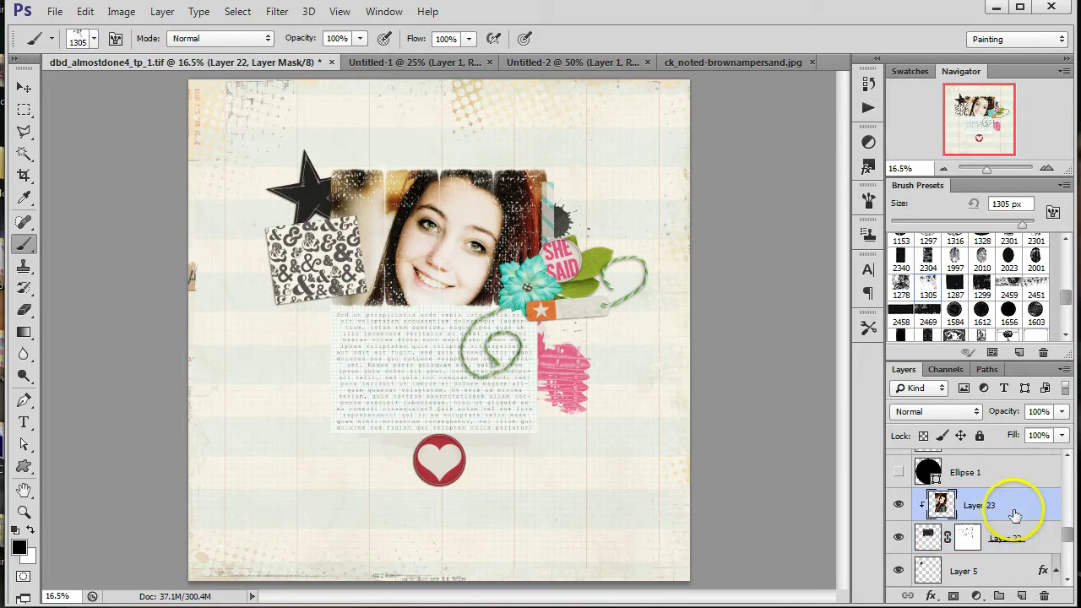
click(1022, 597)
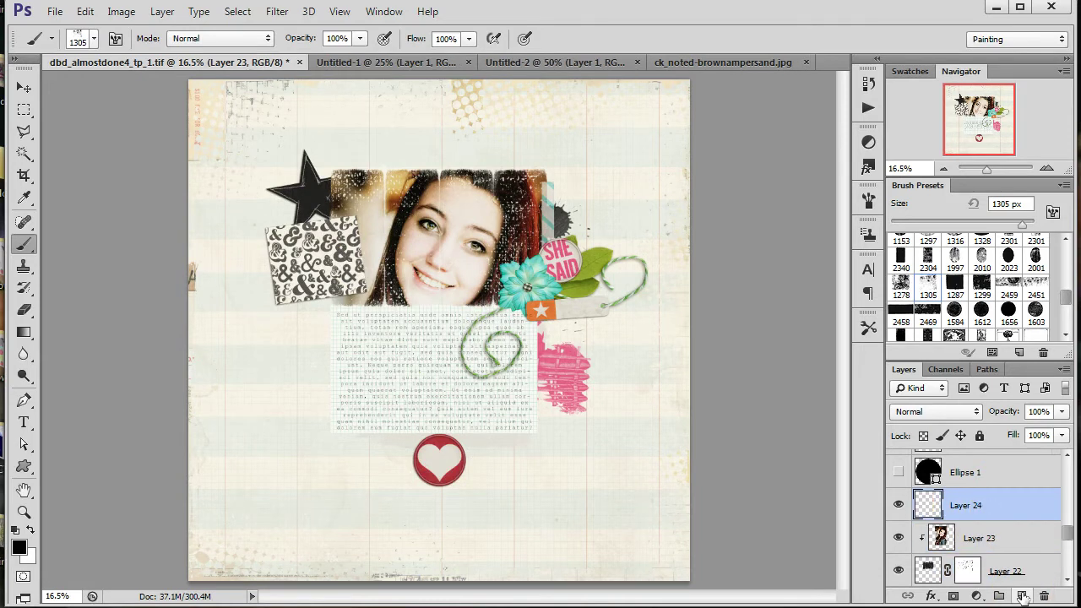
click(24, 466)
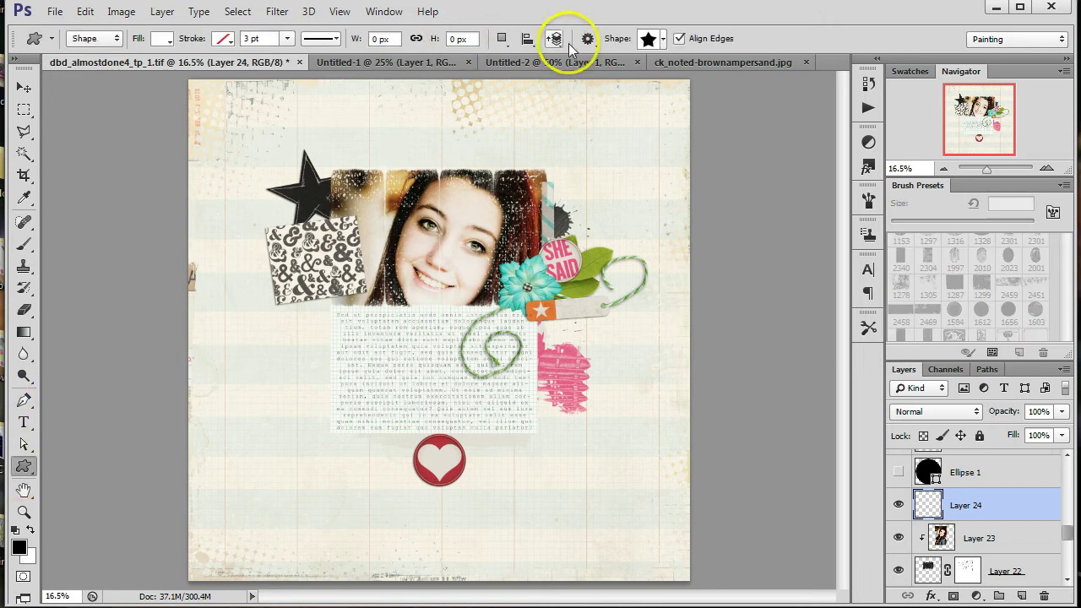
drag(356, 192, 398, 230)
click(24, 87)
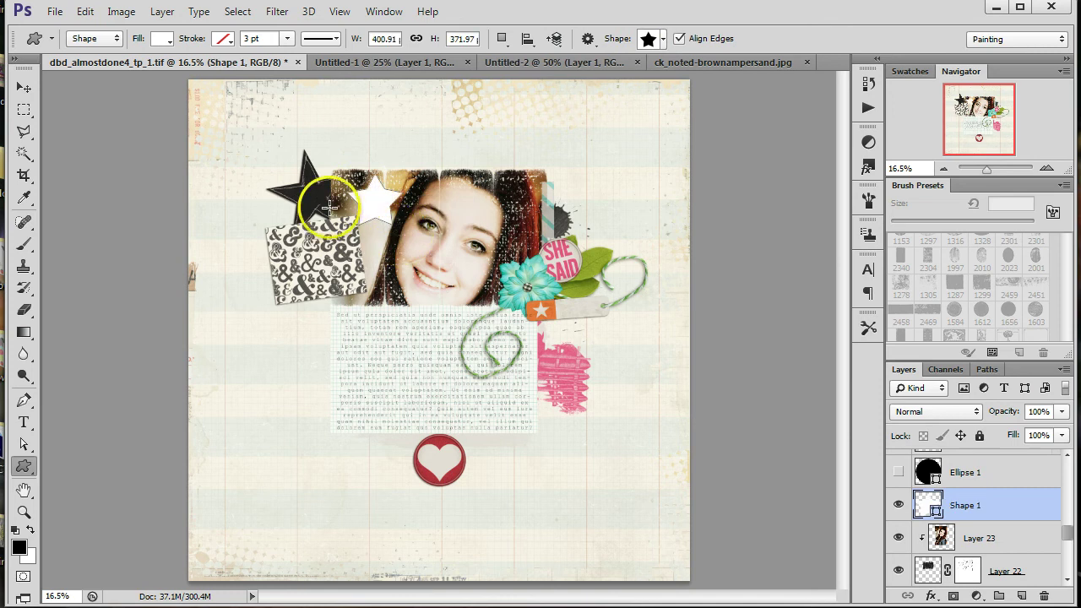
click(412, 227)
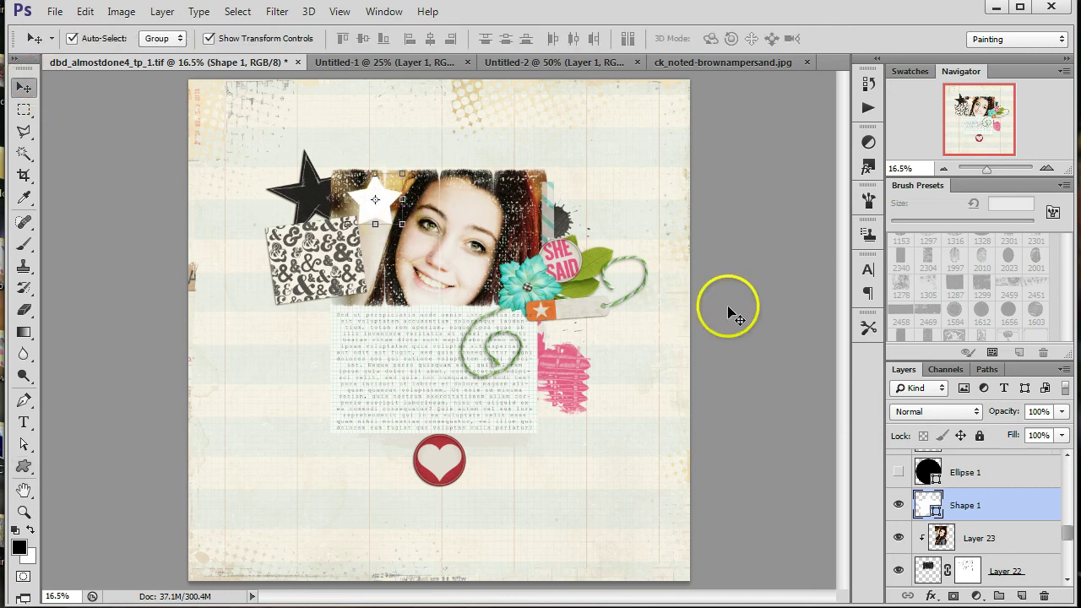
Hide the star shape, load its outline as a selection, and zoom in on the page.
click(900, 505)
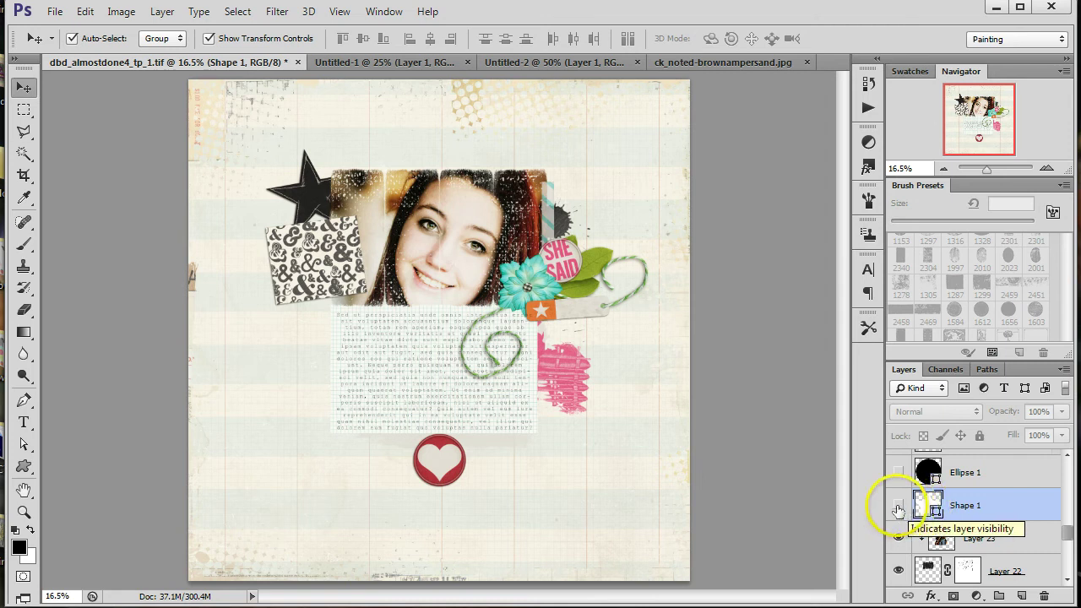
drag(921, 507, 936, 510)
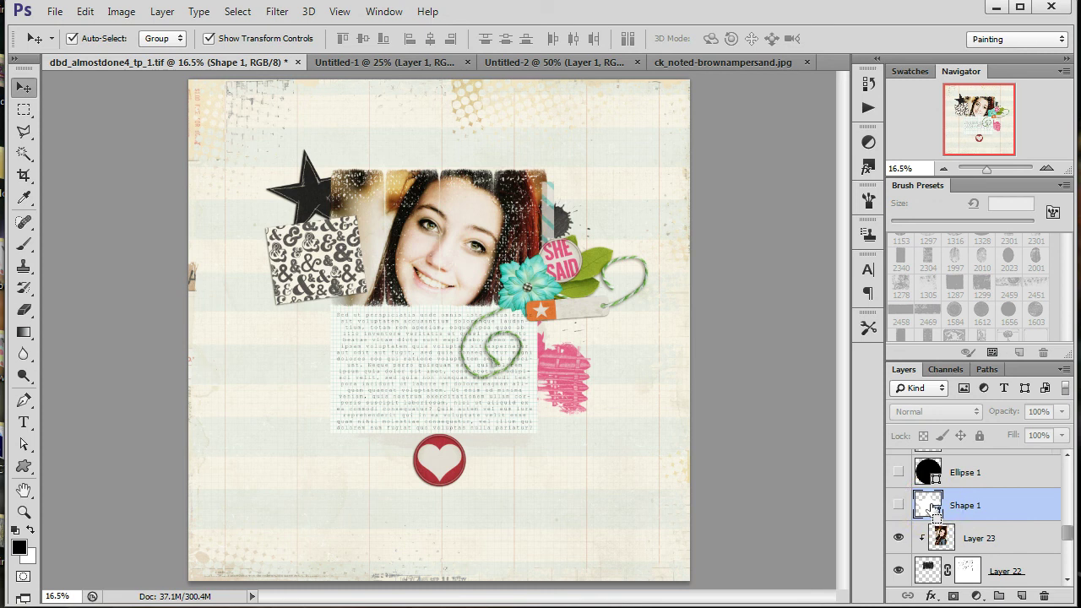
ctrl+click(932, 505)
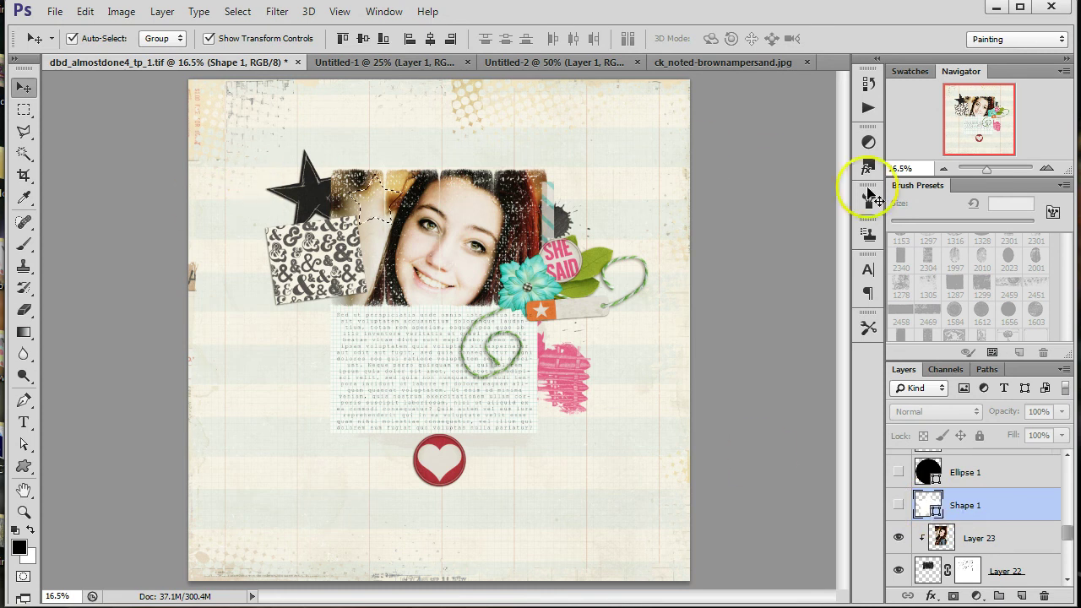
click(1052, 170)
click(1052, 170)
click(1052, 170)
click(1052, 170)
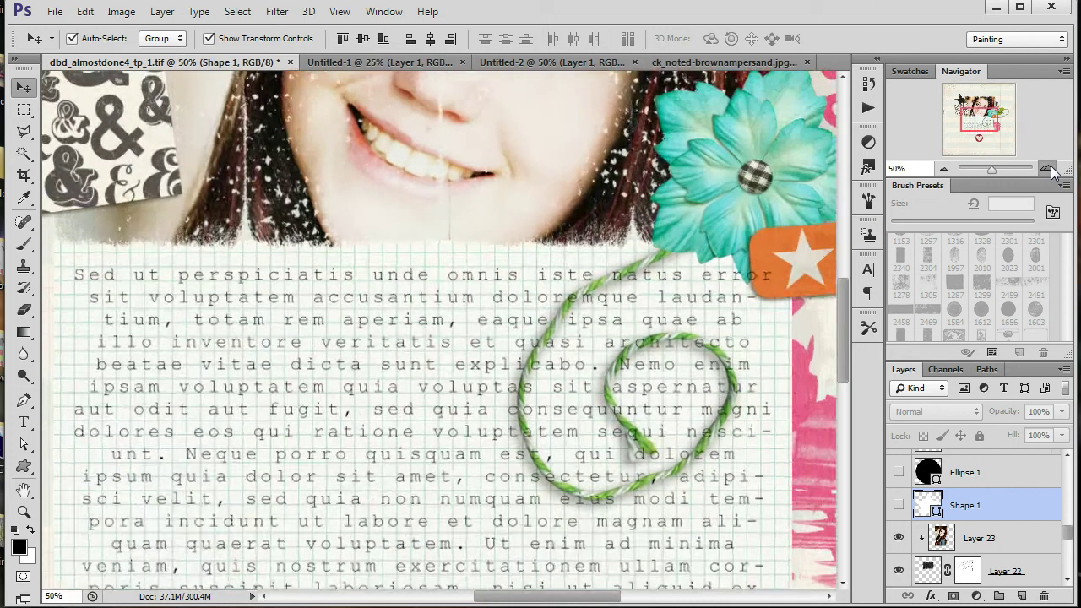
click(1051, 170)
Hide the face photo and target Layer 22's mask with black and the speckle brush.
mouse_move(980, 117)
mouse_down()
mouse_move(965, 121)
mouse_move(980, 110)
mouse_up()
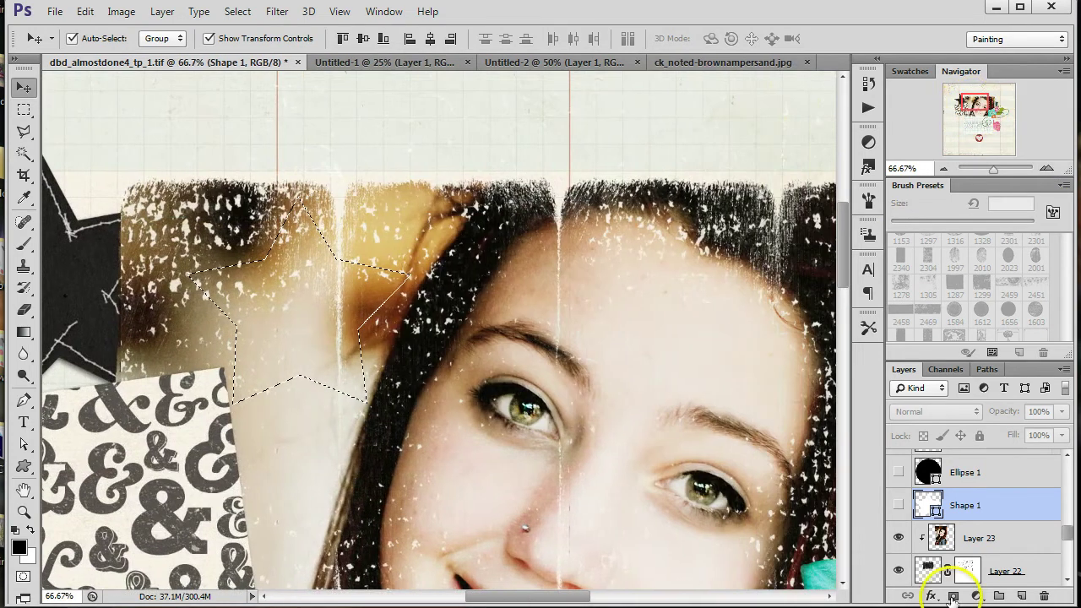
click(897, 538)
click(925, 566)
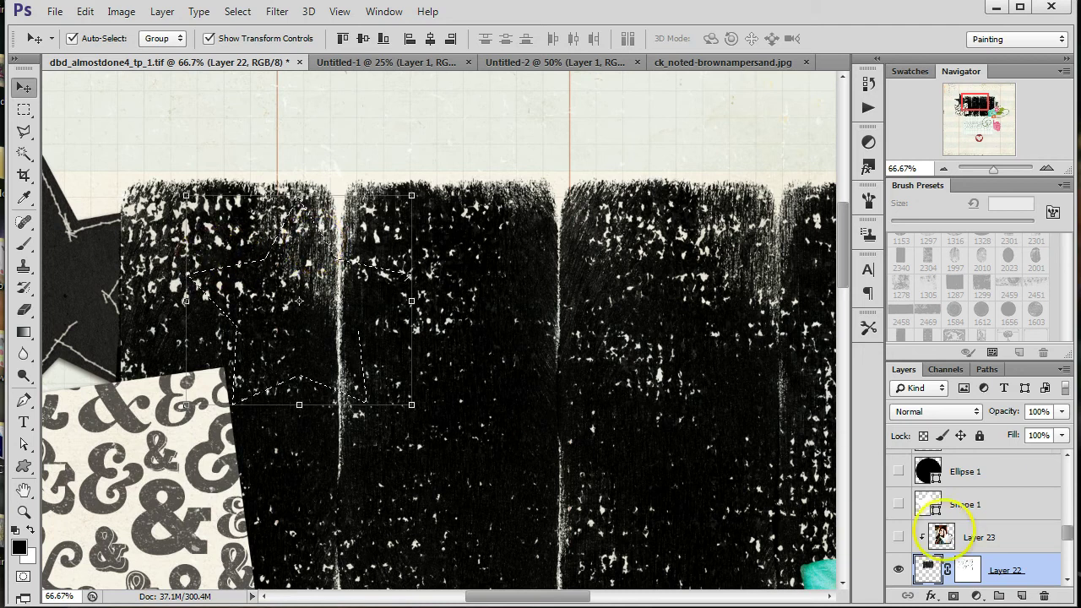
click(968, 570)
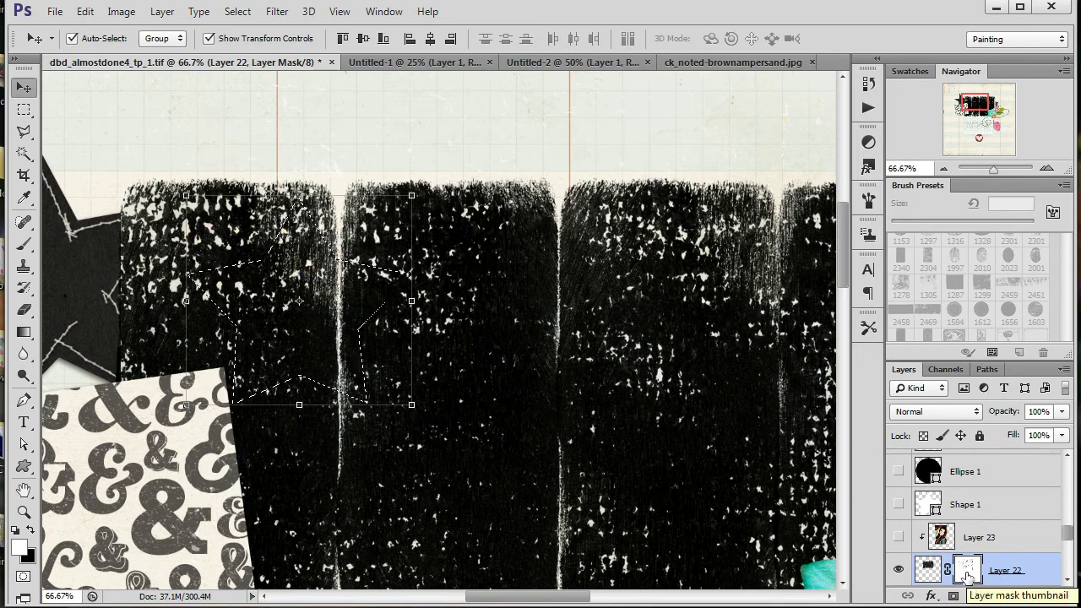
key(x)
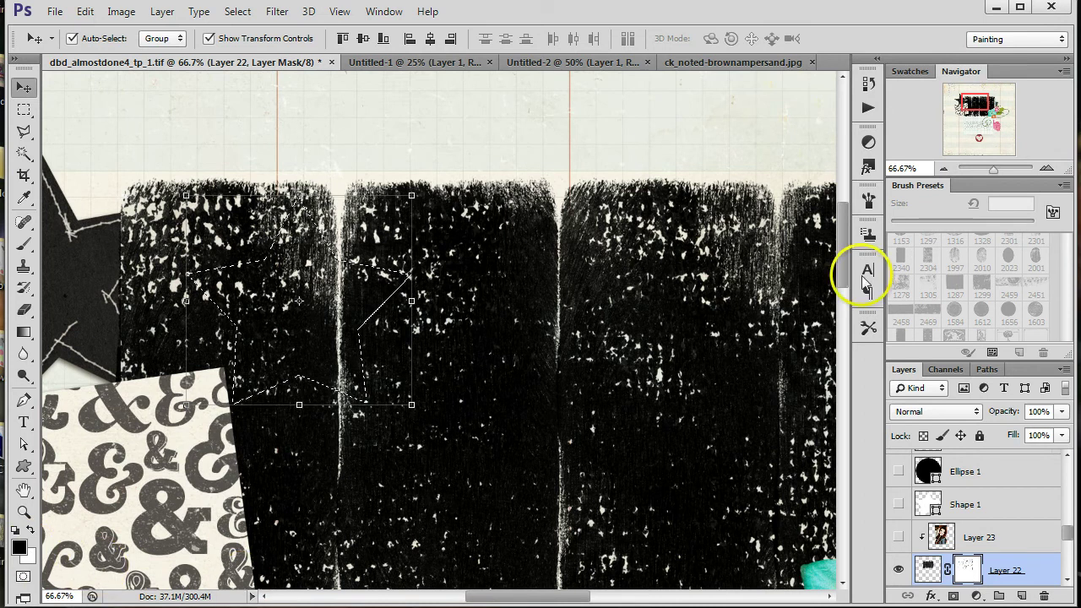
key(b)
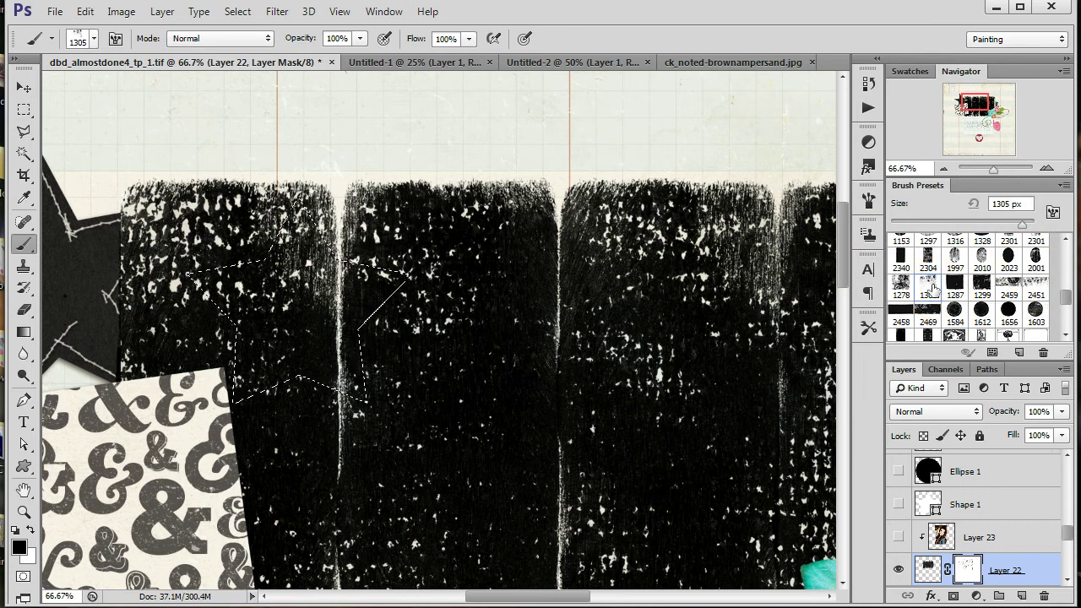
Stamp black speckles inside the star selection, then paint some texture back with white.
click(103, 346)
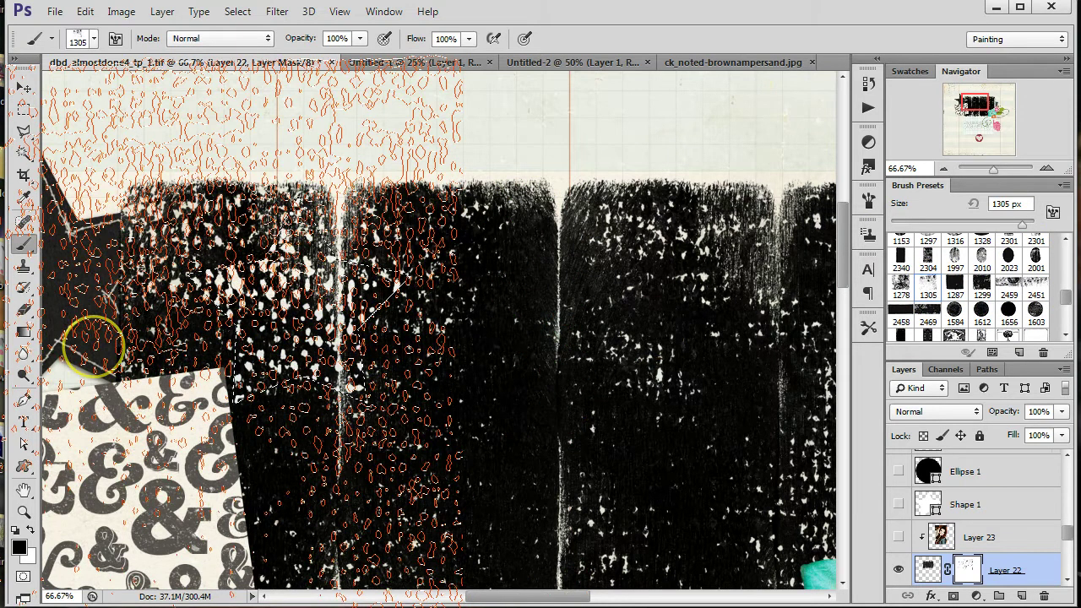
click(186, 391)
click(255, 368)
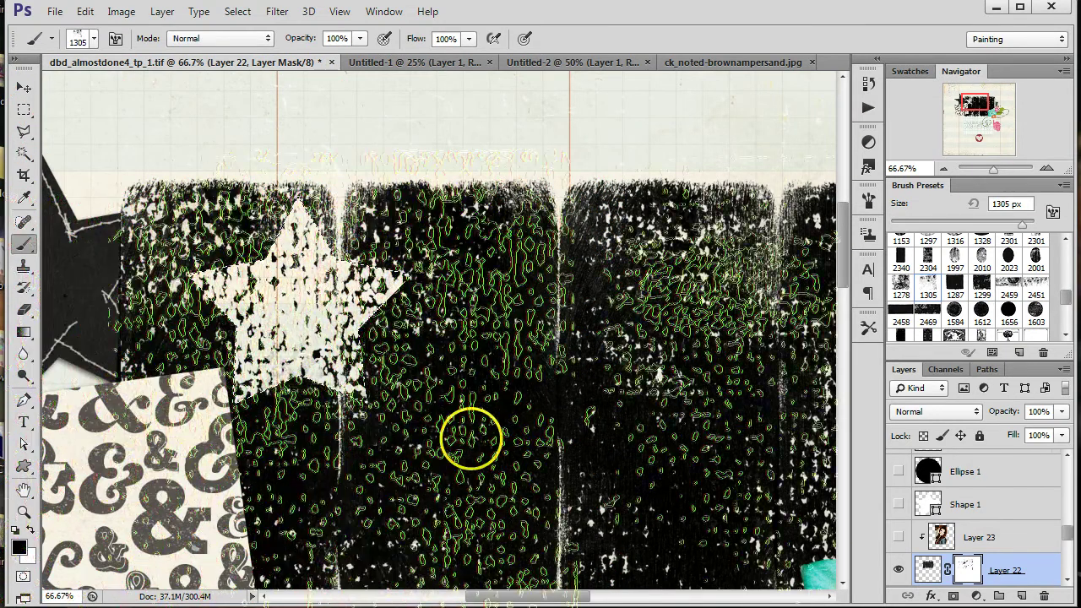
key(x)
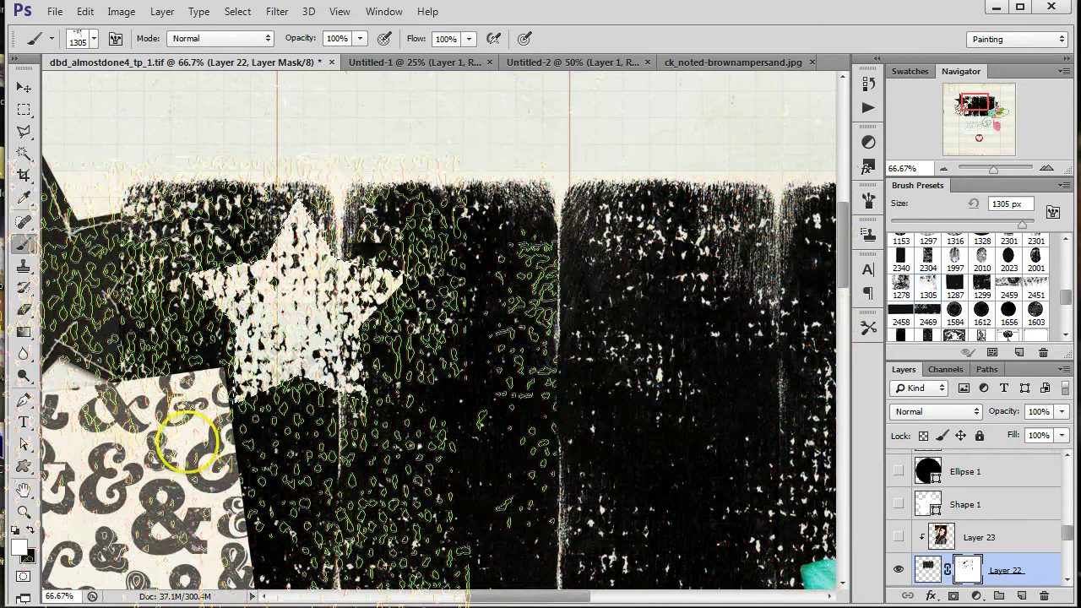
click(53, 398)
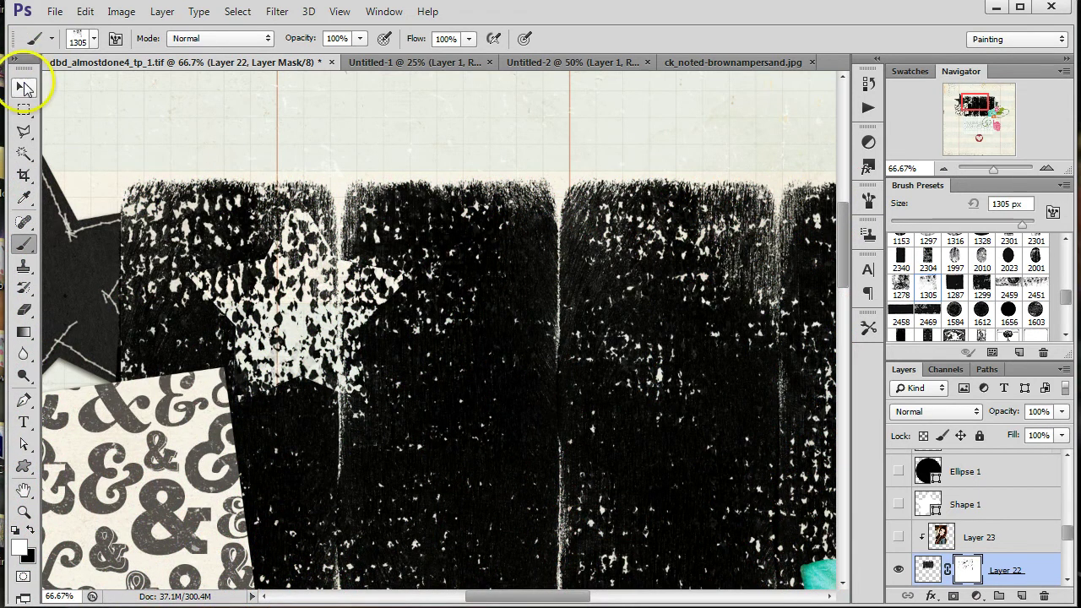
click(23, 88)
key(ctrl+minus)
key(ctrl+minus)
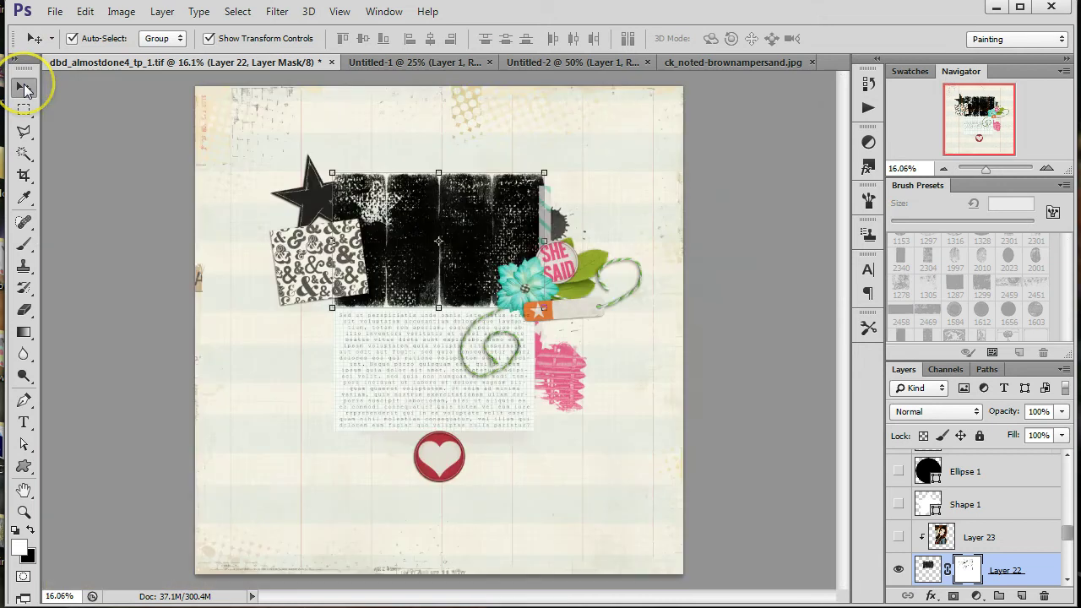
key(ctrl+plus)
key(ctrl+1)
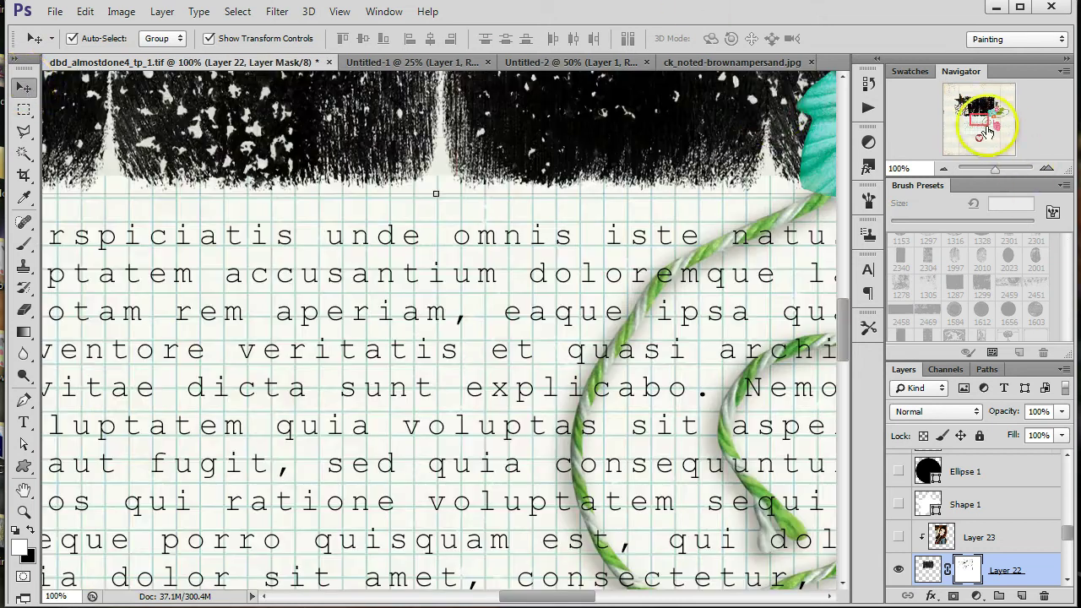
drag(980, 127, 979, 122)
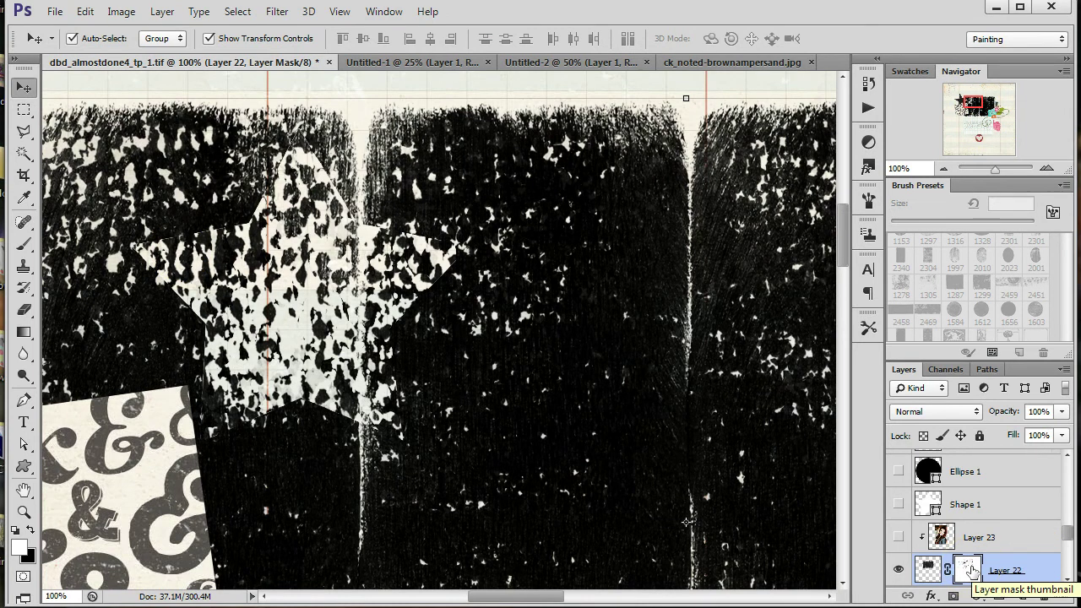
Add empty Layer 24 above Shape 1 and pick the Type tool.
drag(986, 122, 975, 105)
mouse_move(400, 137)
mouse_down()
mouse_move(576, 171)
mouse_move(544, 315)
mouse_up()
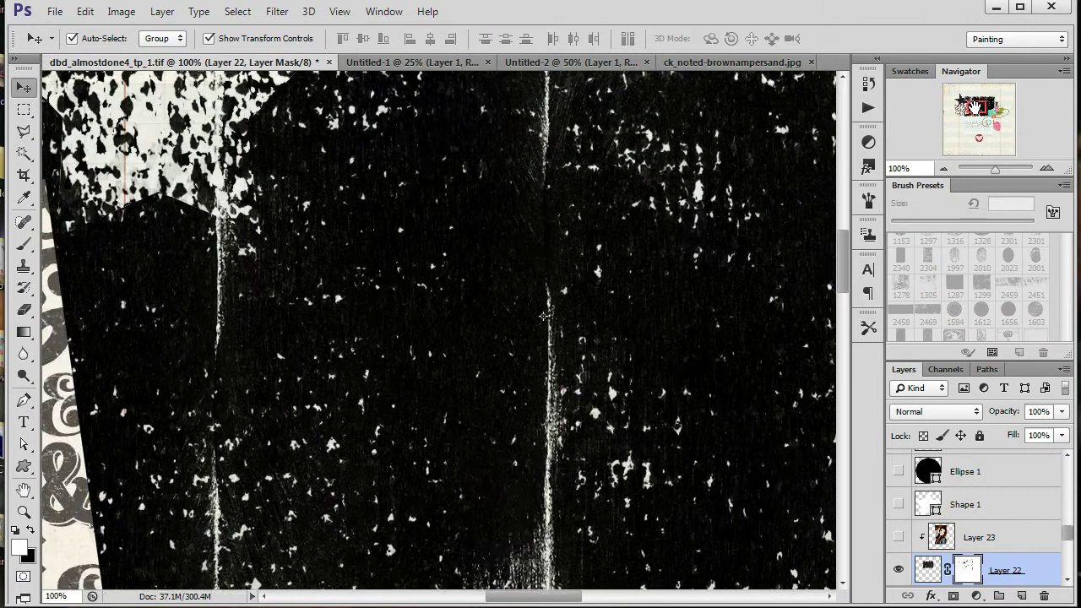
click(997, 504)
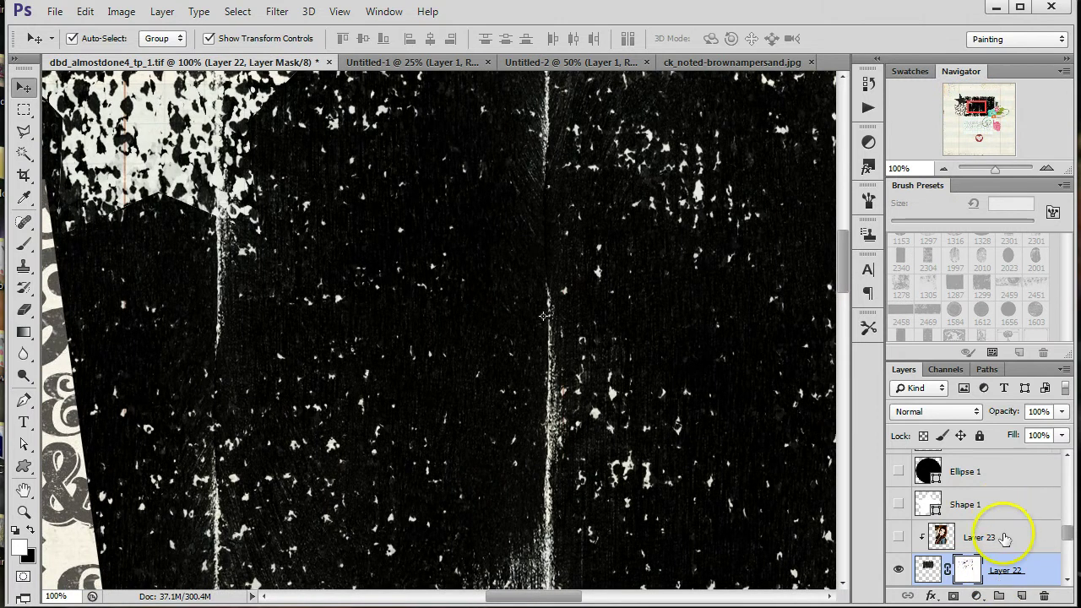
click(1023, 598)
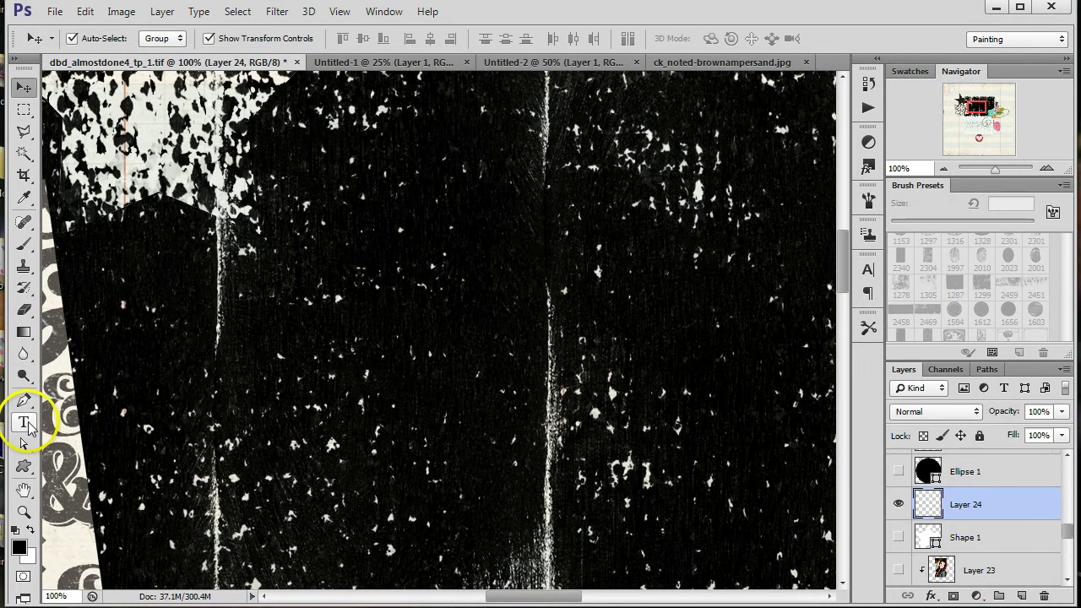
click(24, 423)
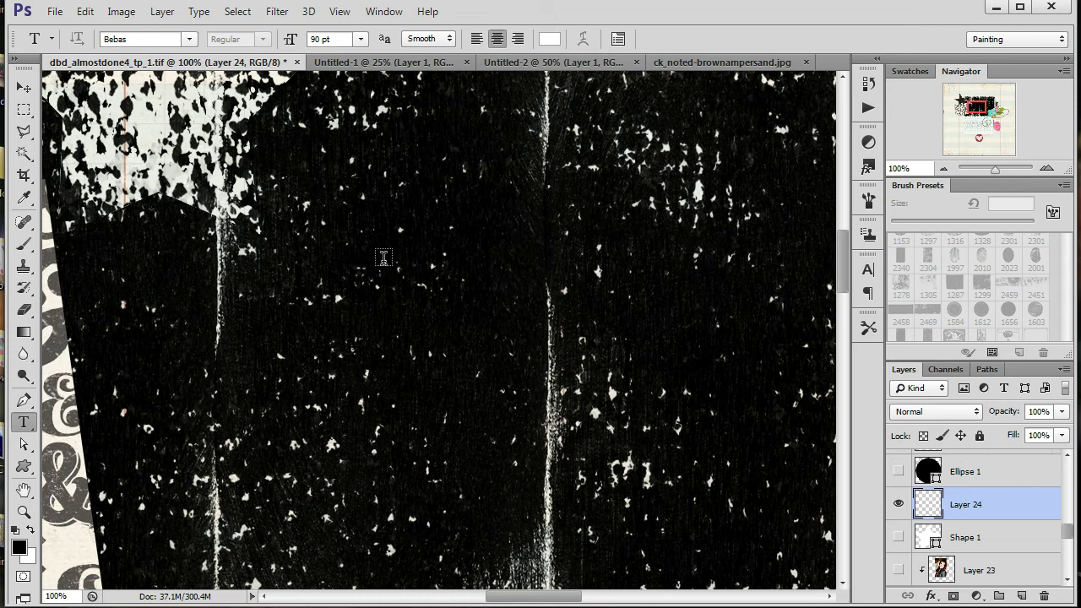
click(56, 12)
Create a new 2004 × 2994 px document and add an empty layer.
click(69, 29)
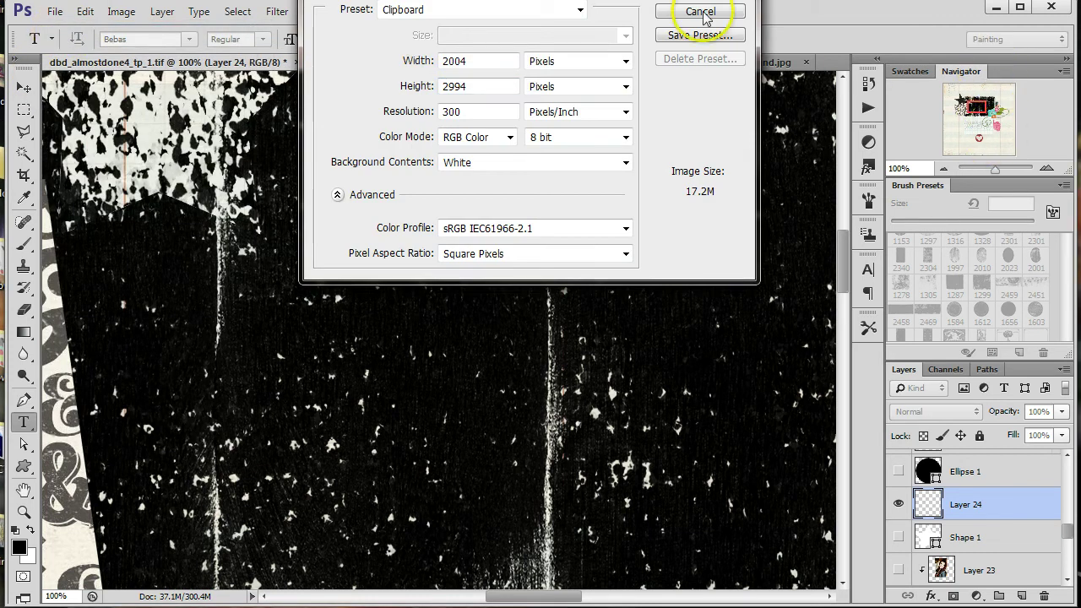
drag(616, 3, 613, 40)
double_click(479, 149)
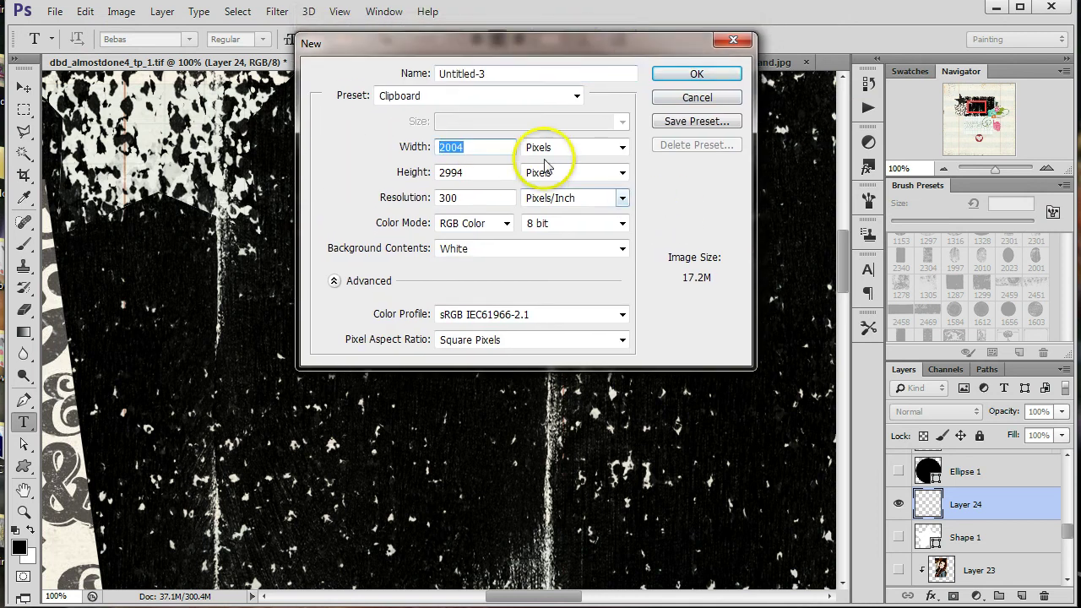
click(684, 75)
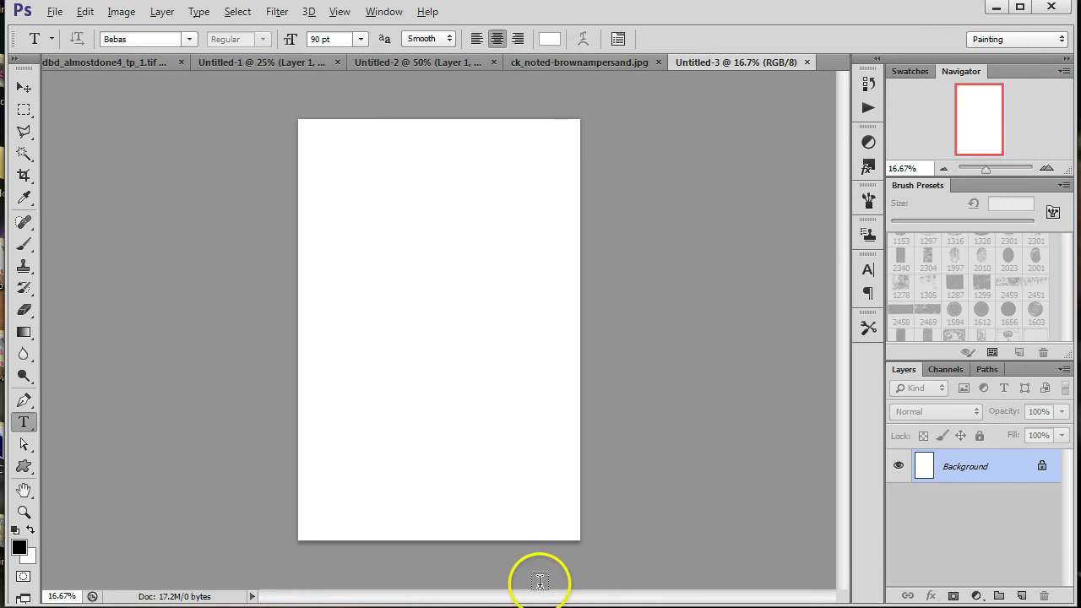
key(ctrl+0)
click(1021, 596)
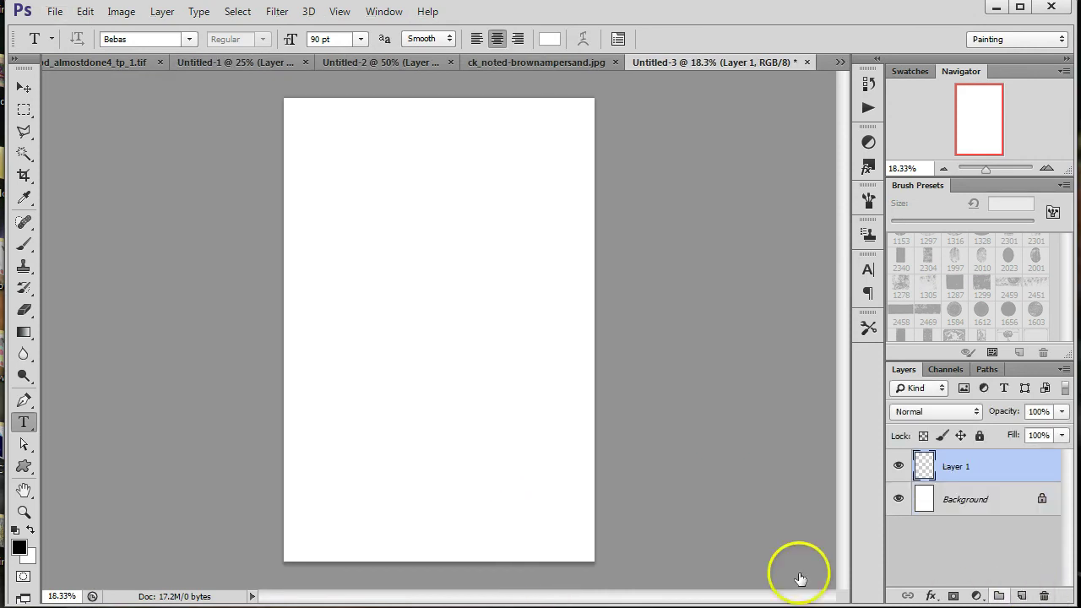
Place the 'hello' text and colour it near-black #0f0e0e.
click(326, 346)
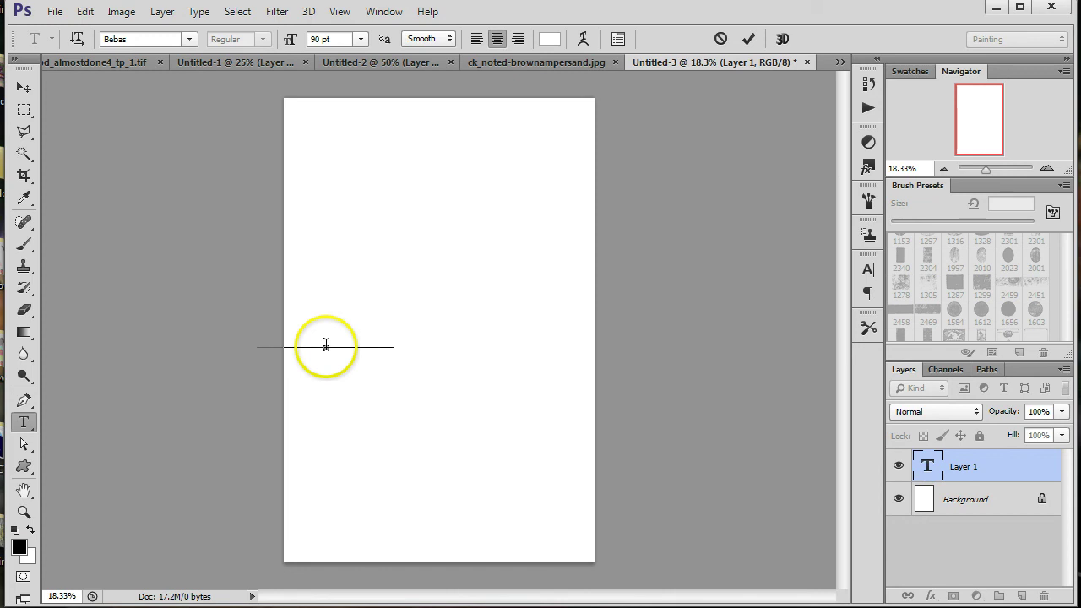
click(23, 88)
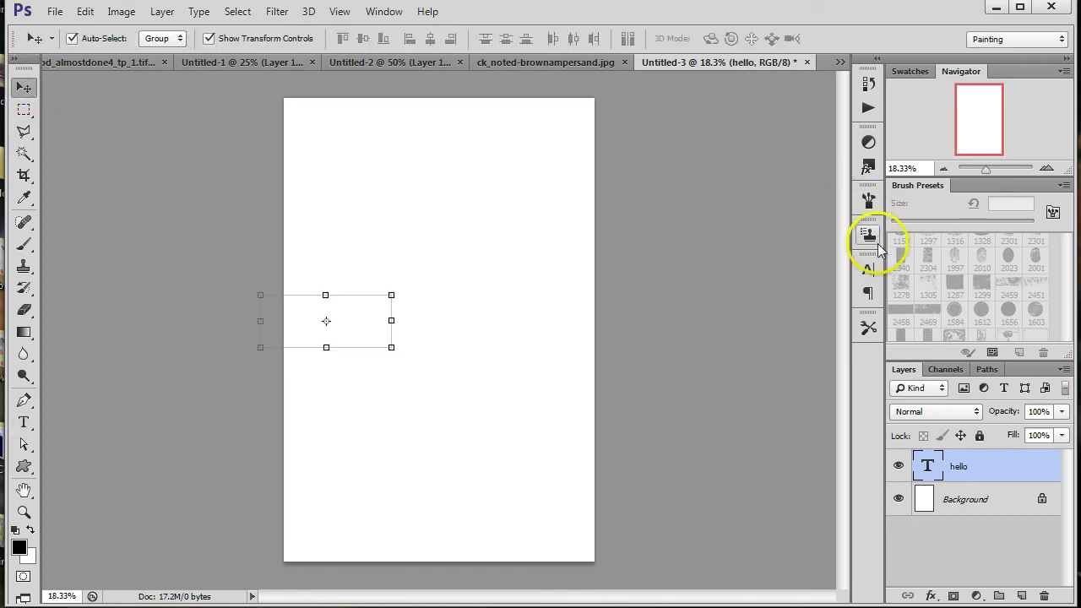
click(868, 269)
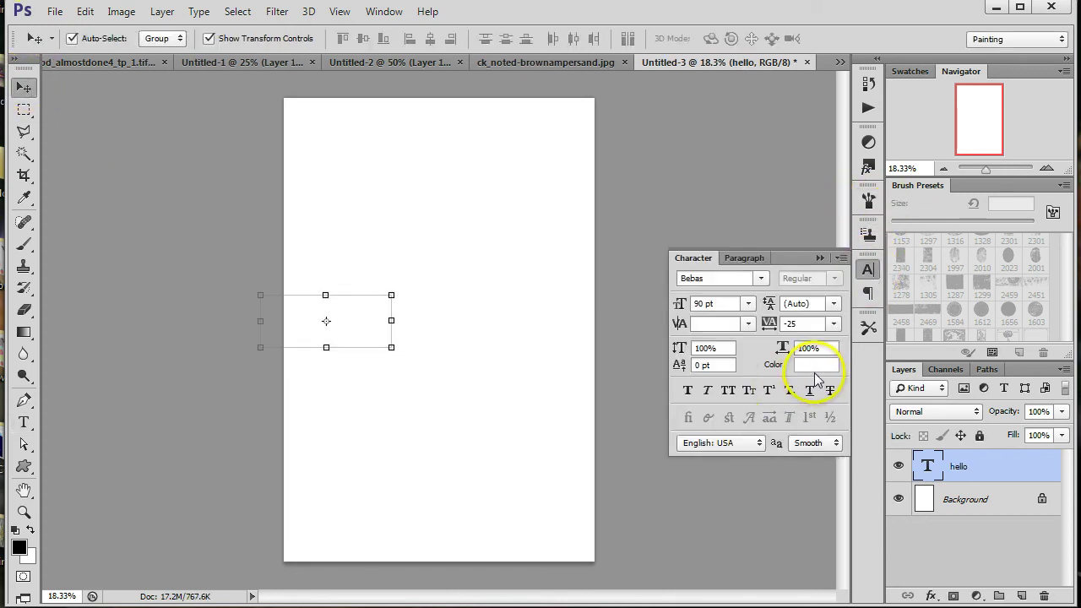
click(816, 364)
click(552, 160)
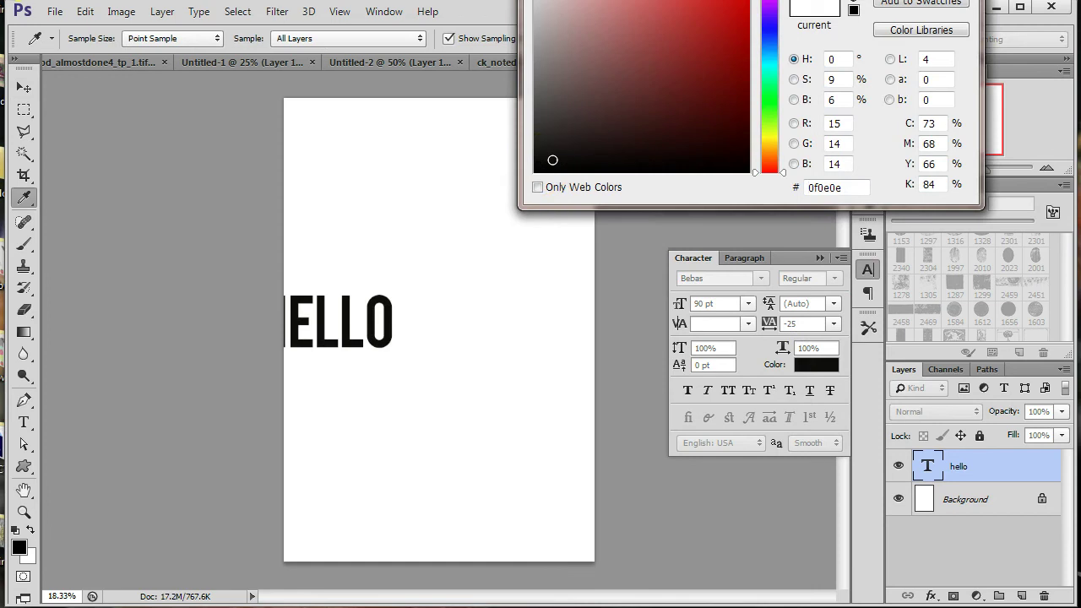
key(Return)
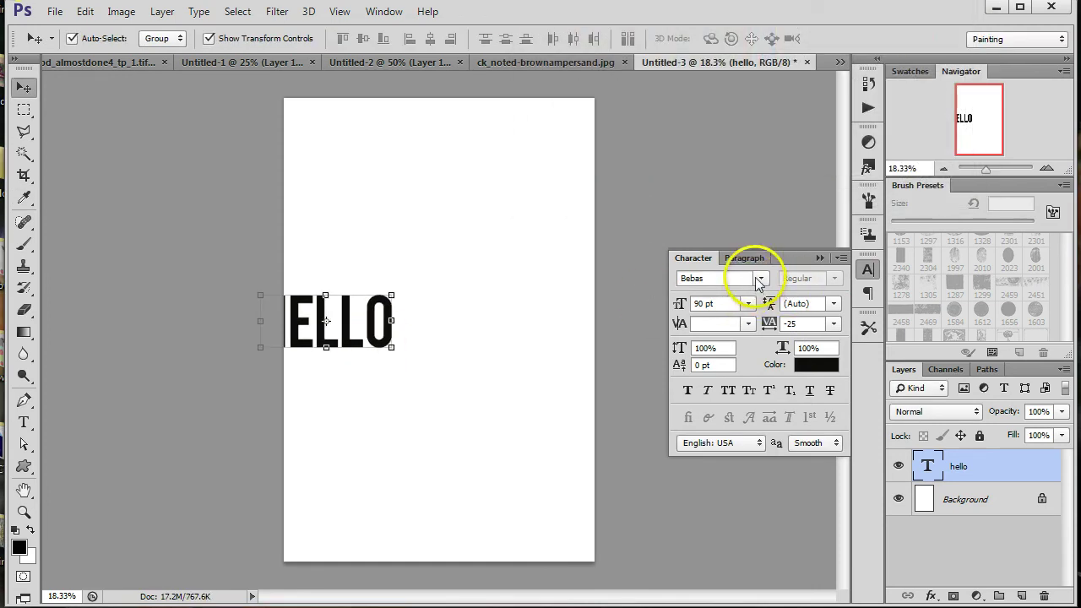
Set the text to Alfa Slab One, All Caps, 90 pt, and move it toward the centre.
click(760, 278)
scroll(759, 279, down, 3)
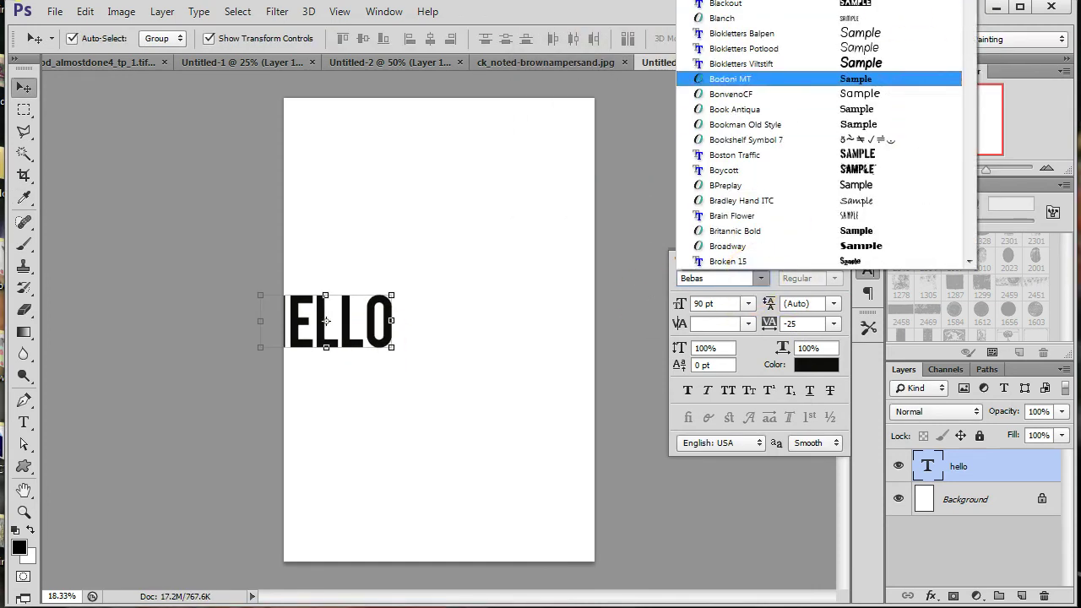
scroll(811, 131, up, 1)
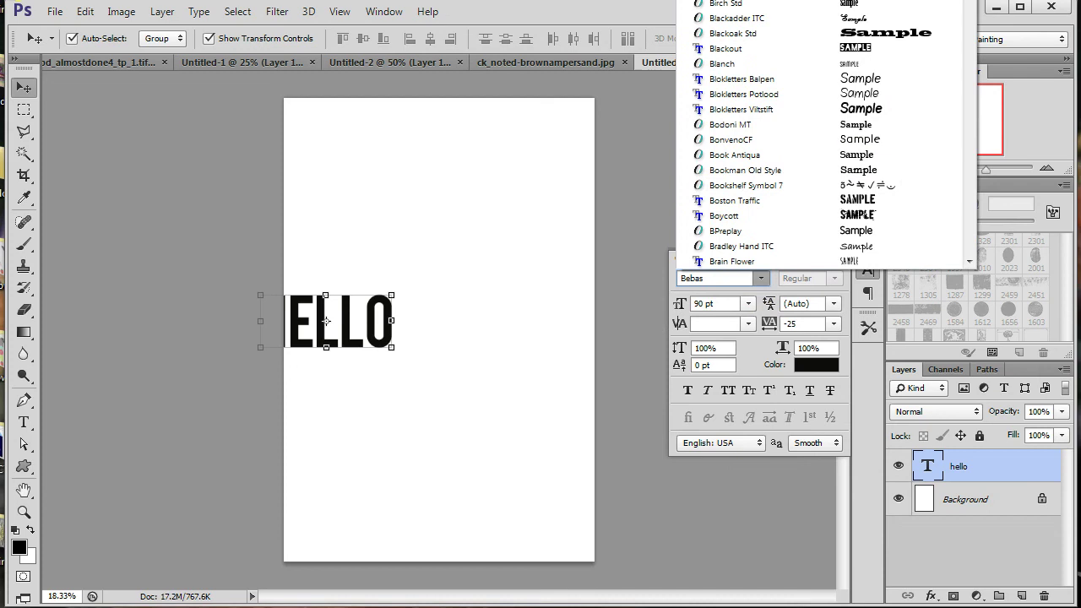
scroll(887, 96, up, 6)
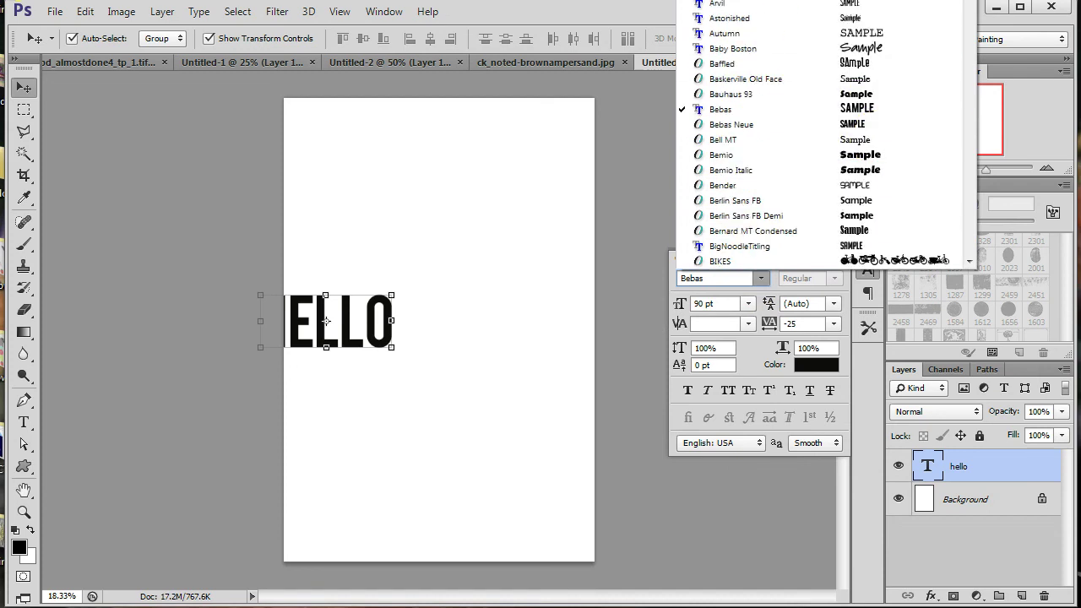
click(735, 17)
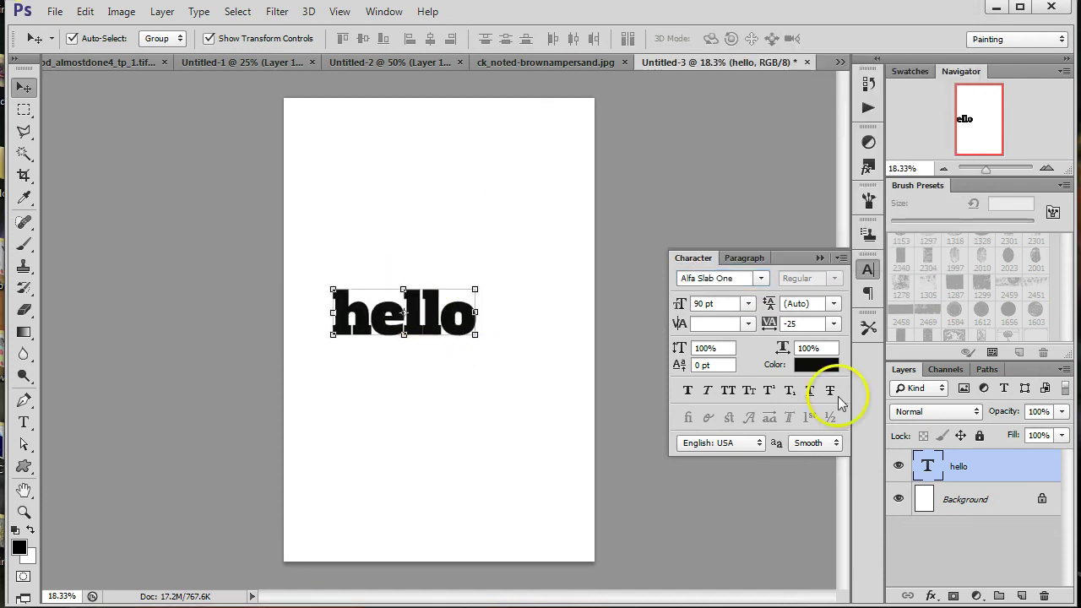
click(728, 391)
click(749, 304)
click(757, 318)
scroll(284, 460, up, 2)
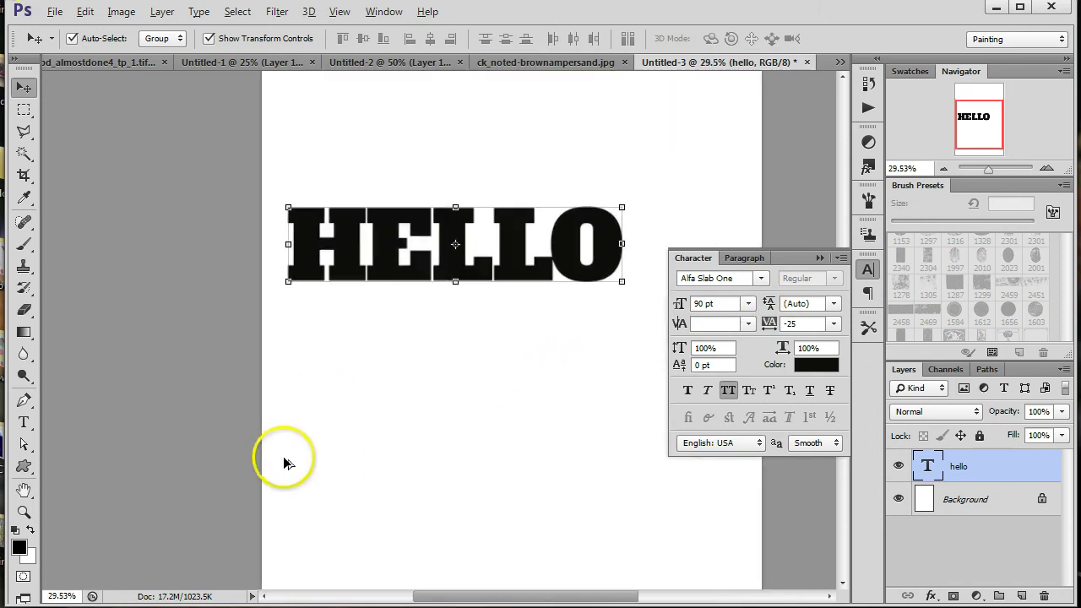
scroll(977, 115, up, 1)
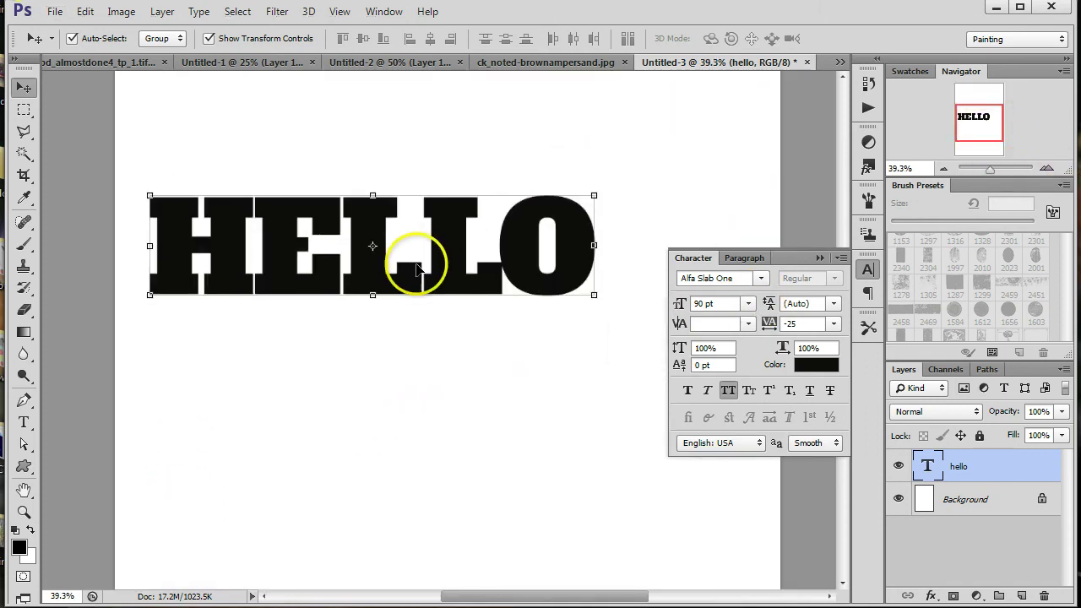
drag(414, 278, 534, 299)
click(868, 269)
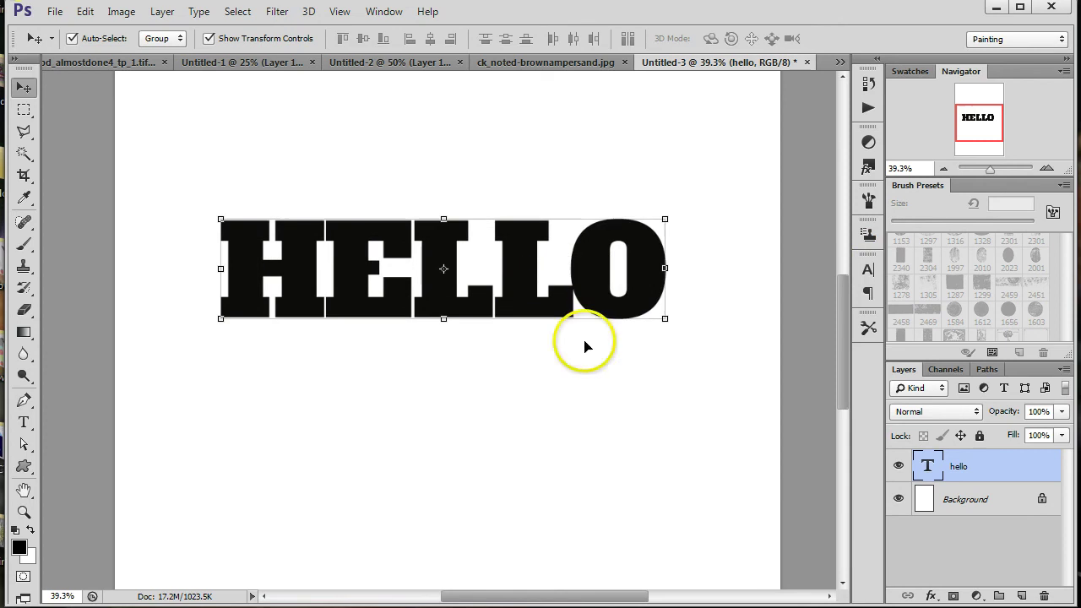
Add a white layer mask to the hello layer and choose the textured 1557 brush preset.
click(953, 597)
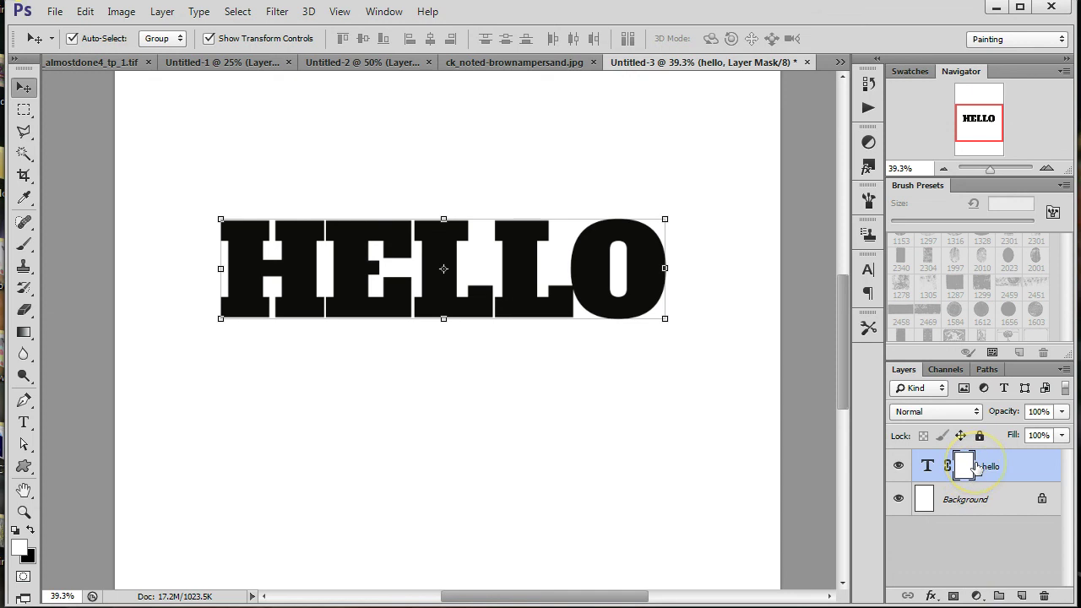
click(323, 572)
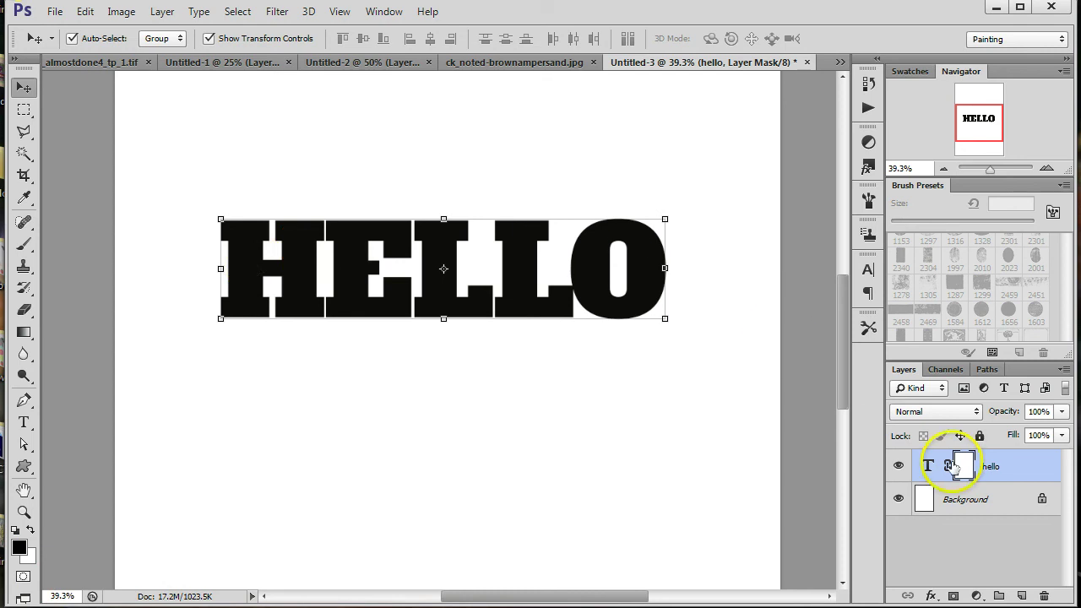
key(b)
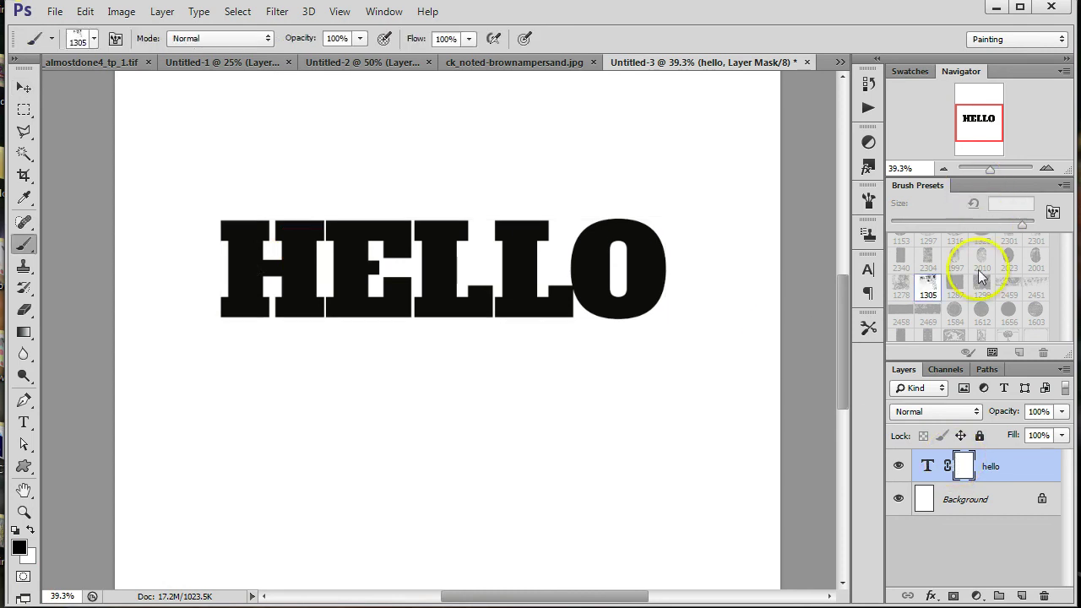
scroll(972, 272, up, 1)
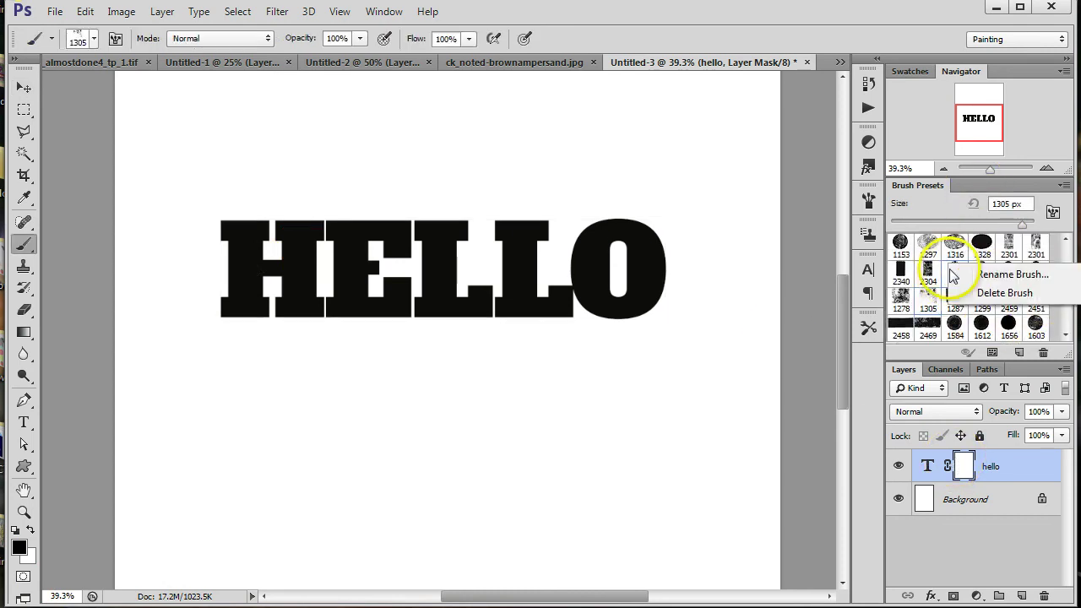
click(1035, 243)
scroll(1039, 253, up, 3)
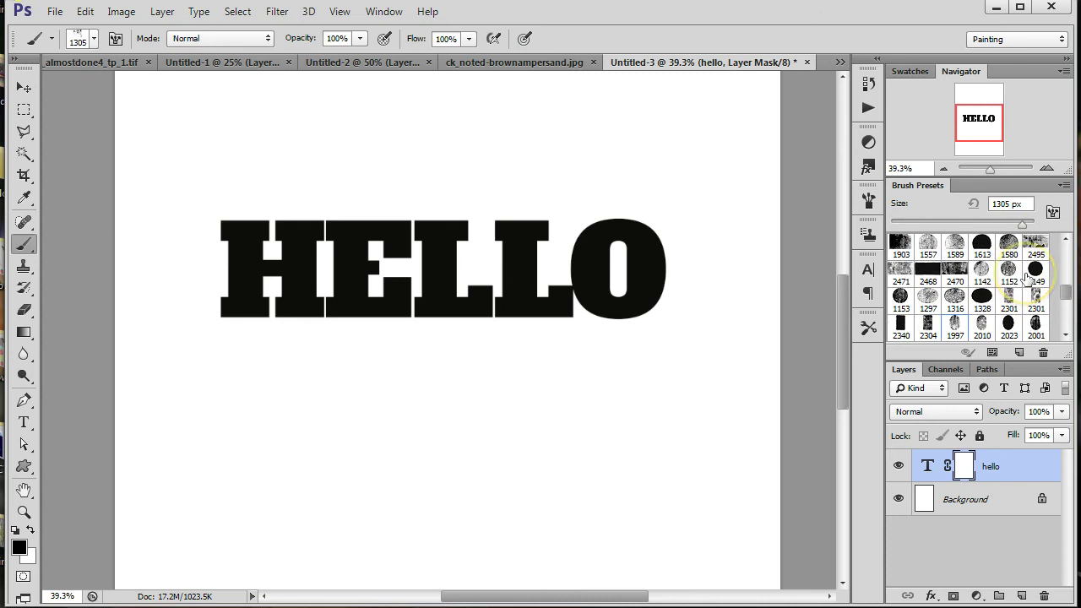
scroll(1029, 279, up, 1)
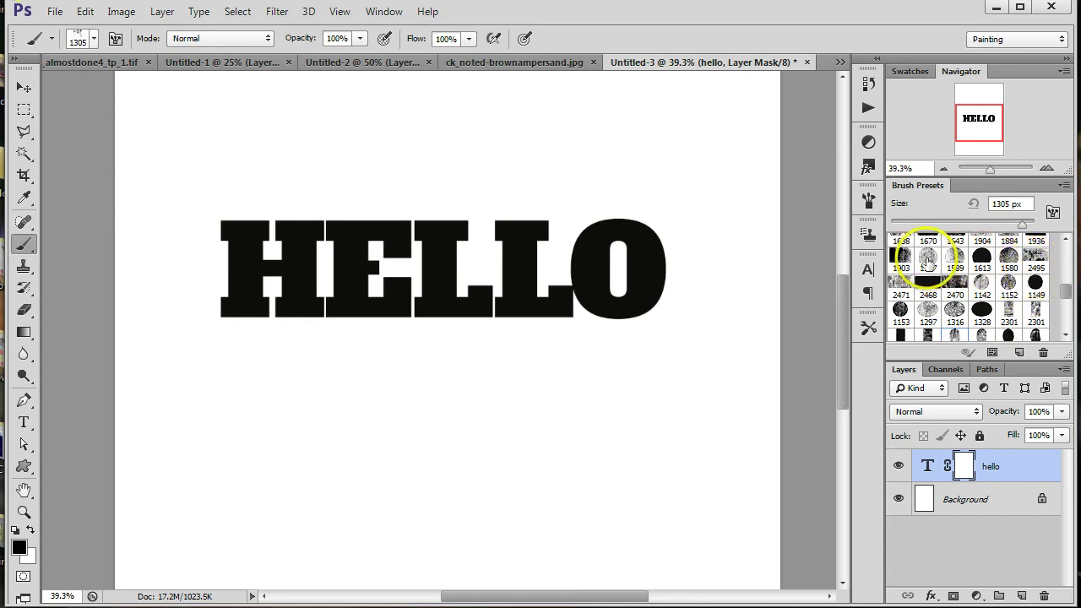
click(927, 257)
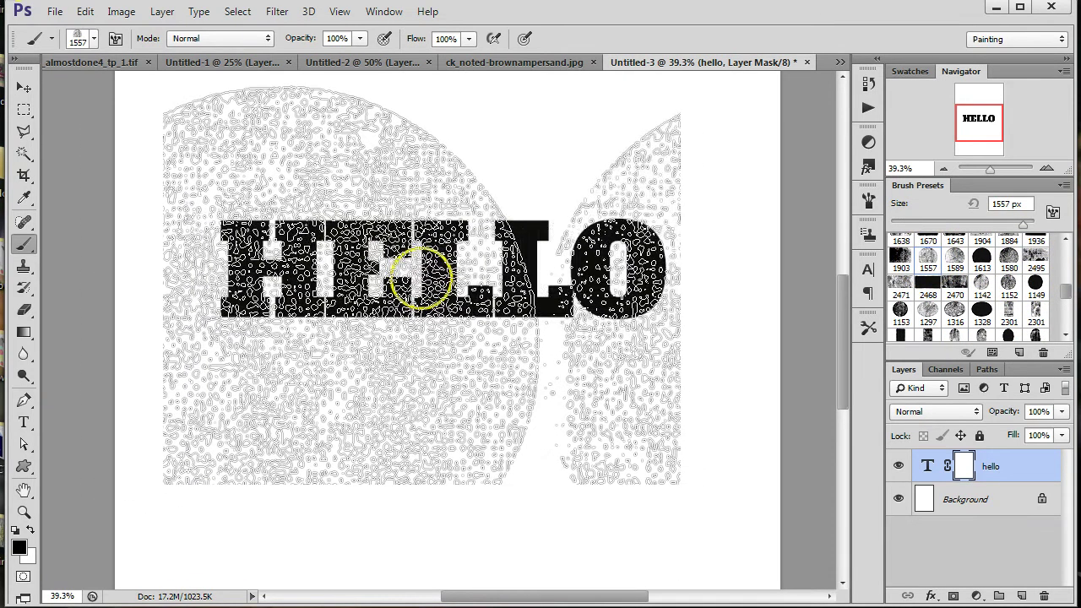
Stamp and paint the grunge texture across HELLO on the mask to roughen the letters.
click(424, 279)
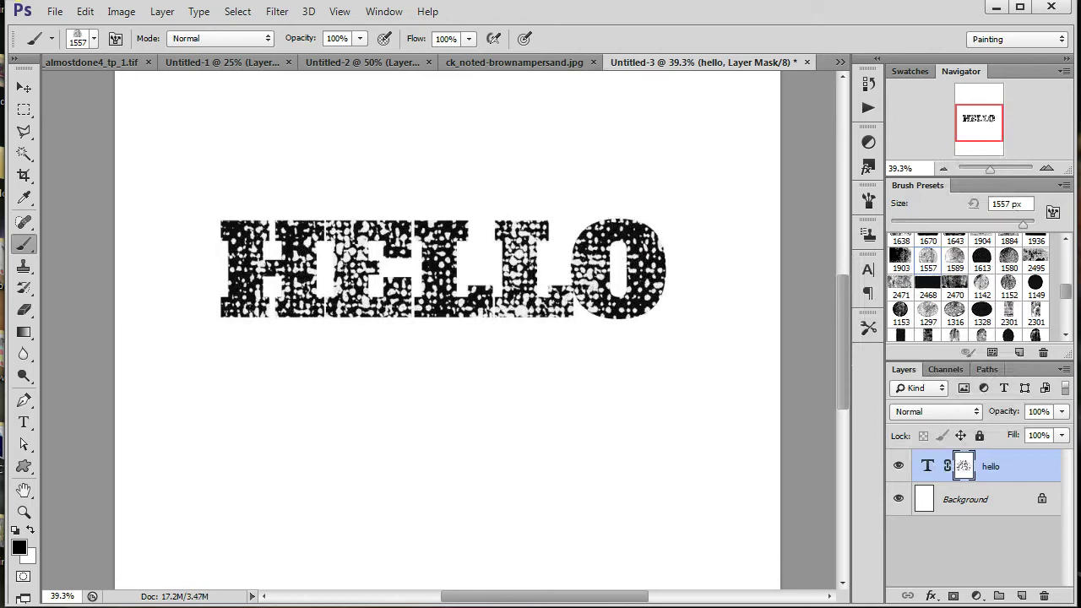
click(340, 252)
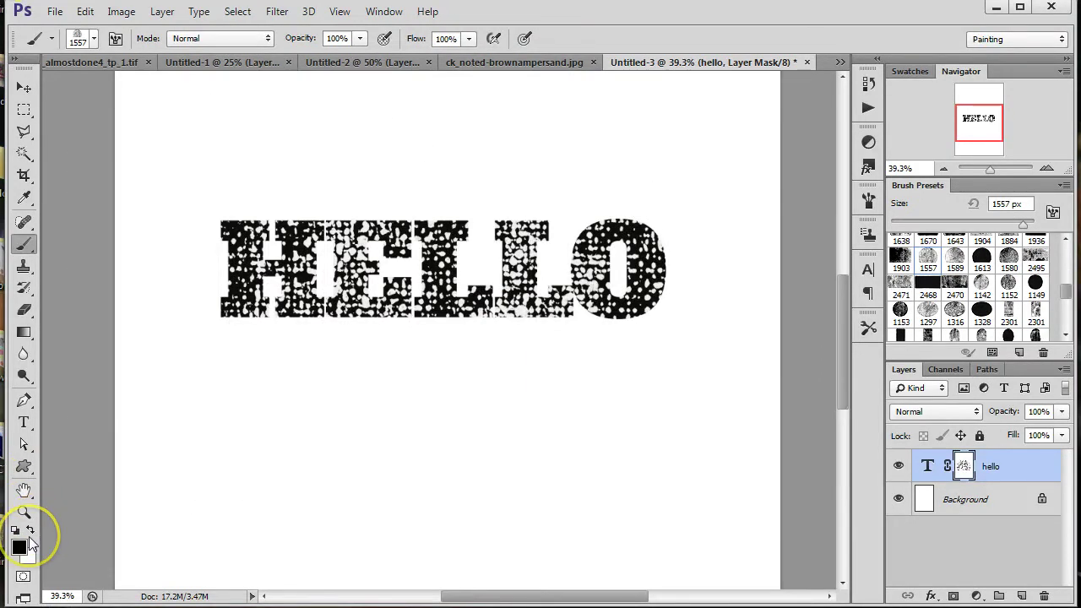
mouse_move(329, 216)
mouse_down()
mouse_move(647, 237)
mouse_move(472, 377)
mouse_move(376, 369)
mouse_move(661, 354)
mouse_move(845, 253)
mouse_up()
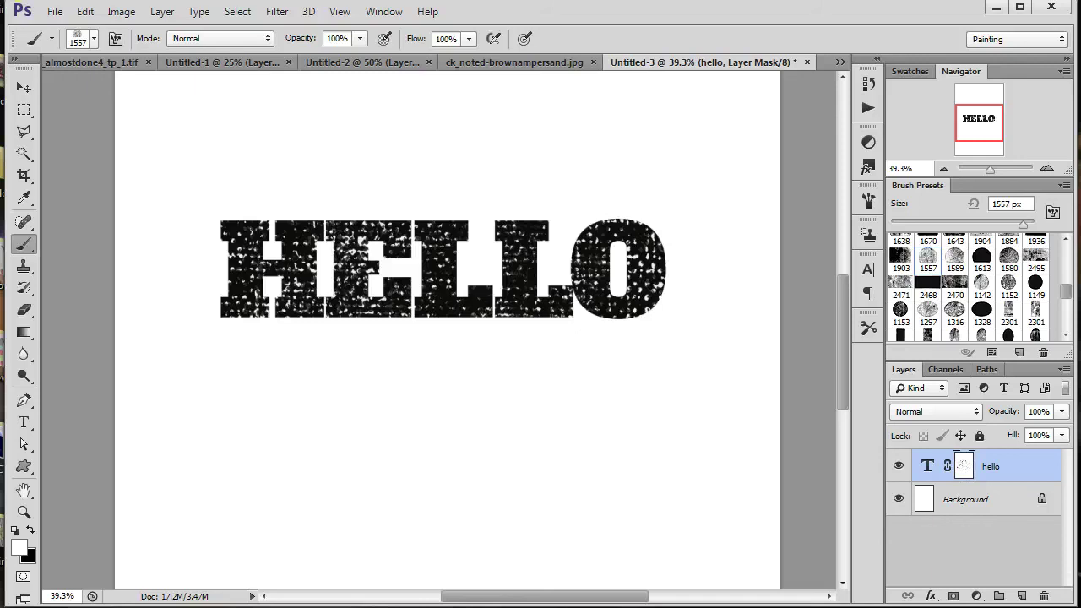
Hide the HELLO type layer and make the Background layer active.
scroll(946, 295, up, 3)
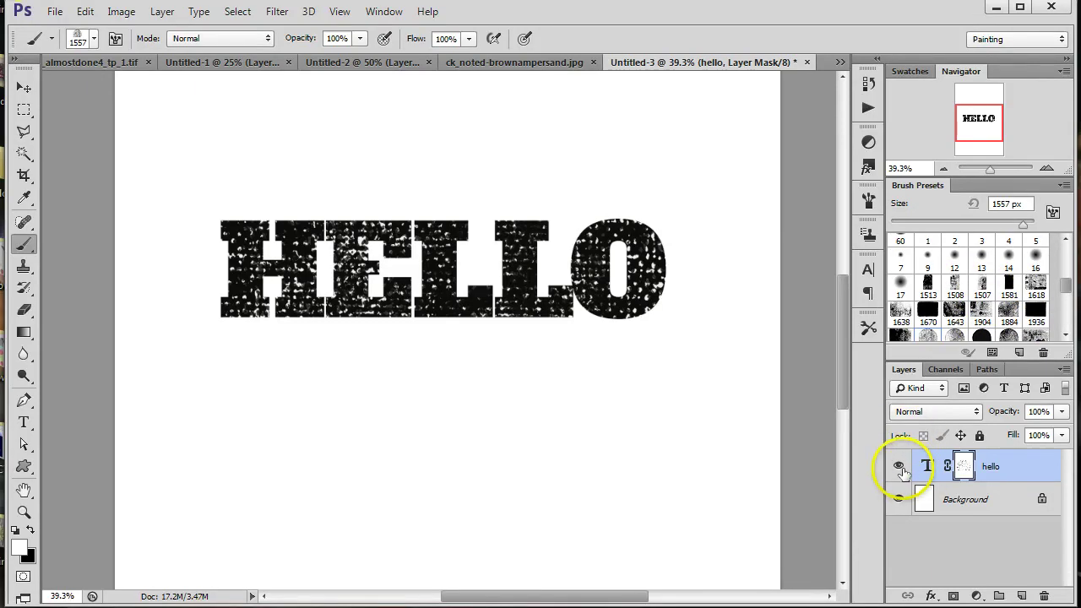
scroll(912, 285, down, 5)
drag(1066, 292, 1070, 328)
click(56, 12)
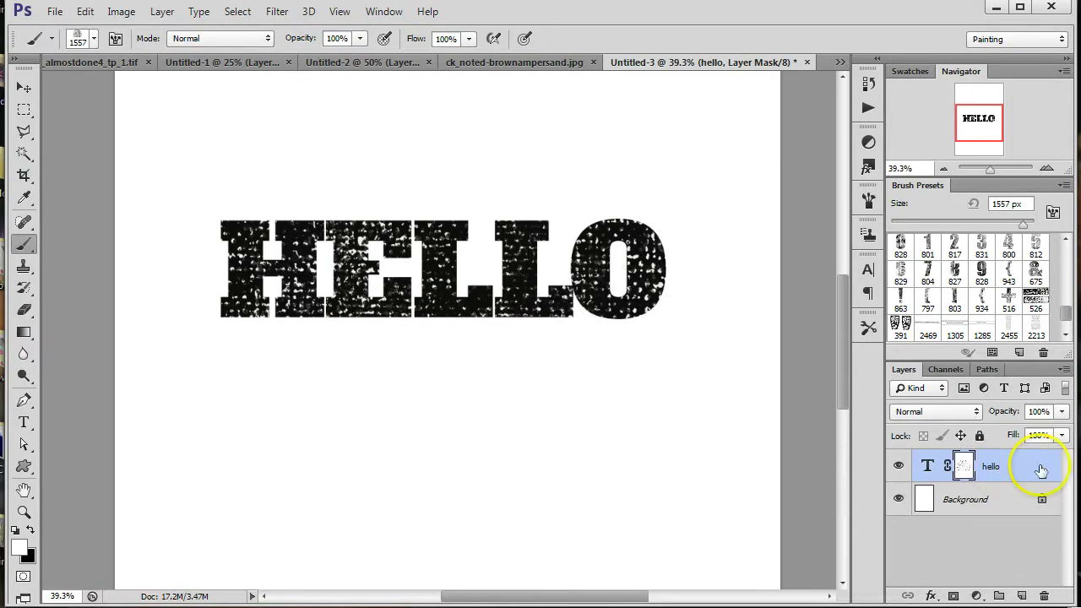
click(963, 500)
Add a new empty layer and draw a large solid-black custom star across the canvas.
click(1021, 596)
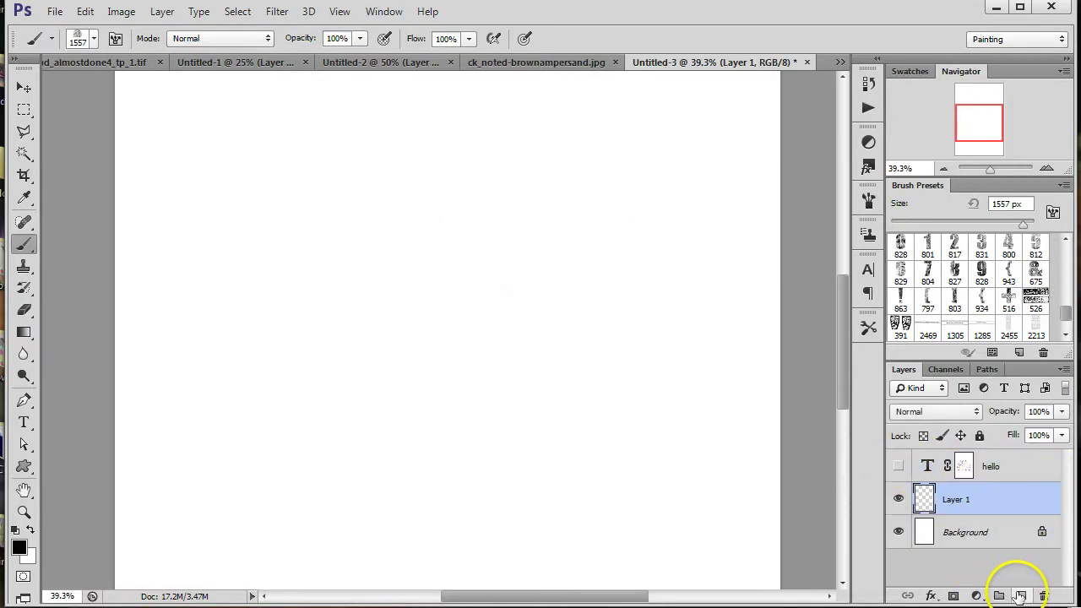
click(24, 466)
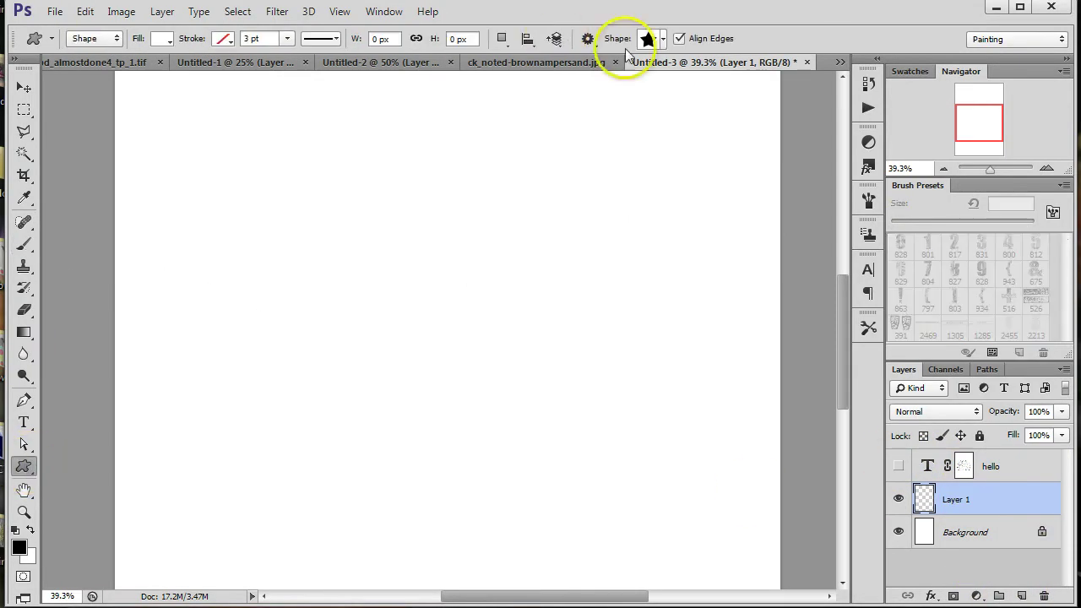
drag(274, 124, 666, 581)
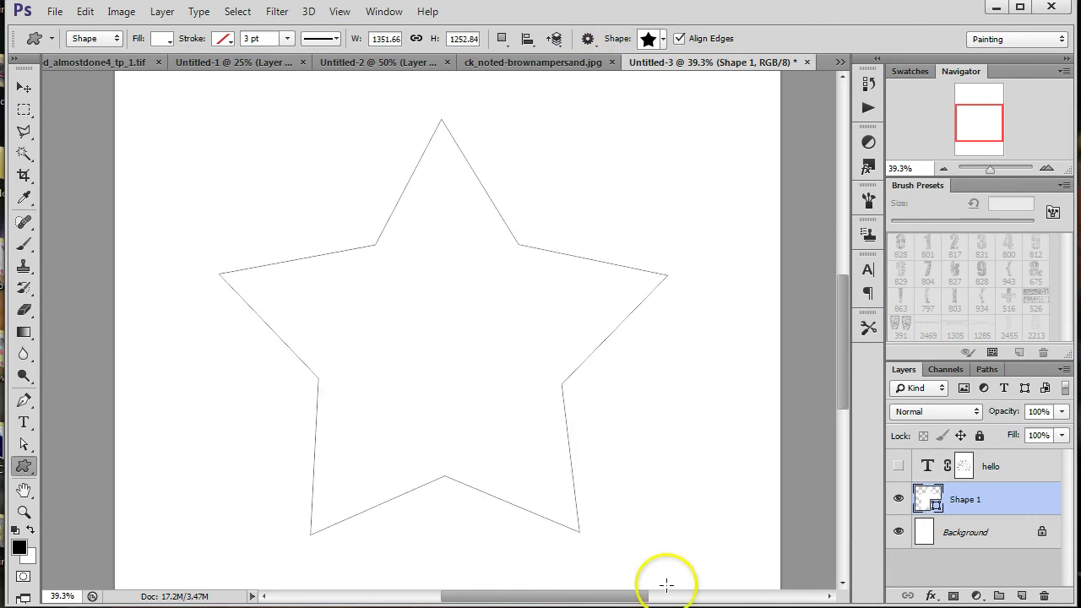
key(alt+BackSpace)
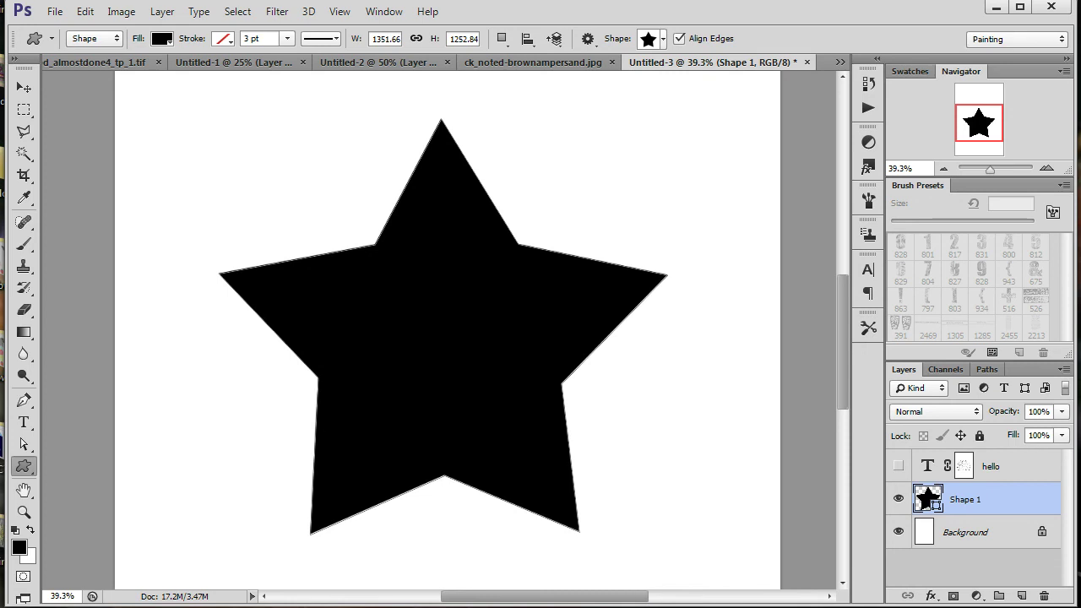
Mask the star layer, stamping newspaper-text brush 2402 and ampersand brush 481 in black.
right_click(969, 501)
key(Escape)
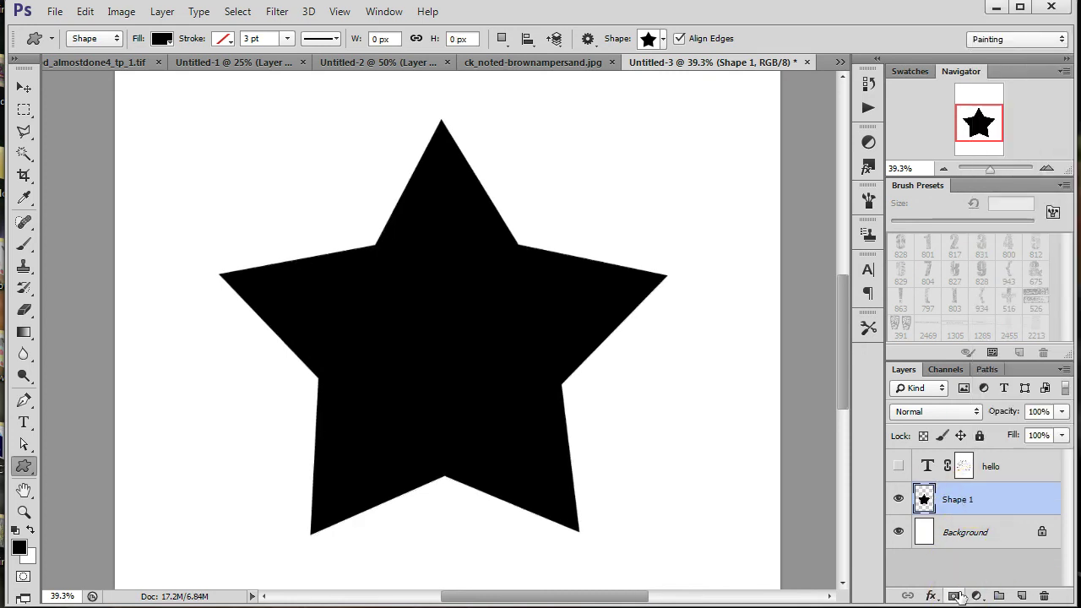
click(956, 596)
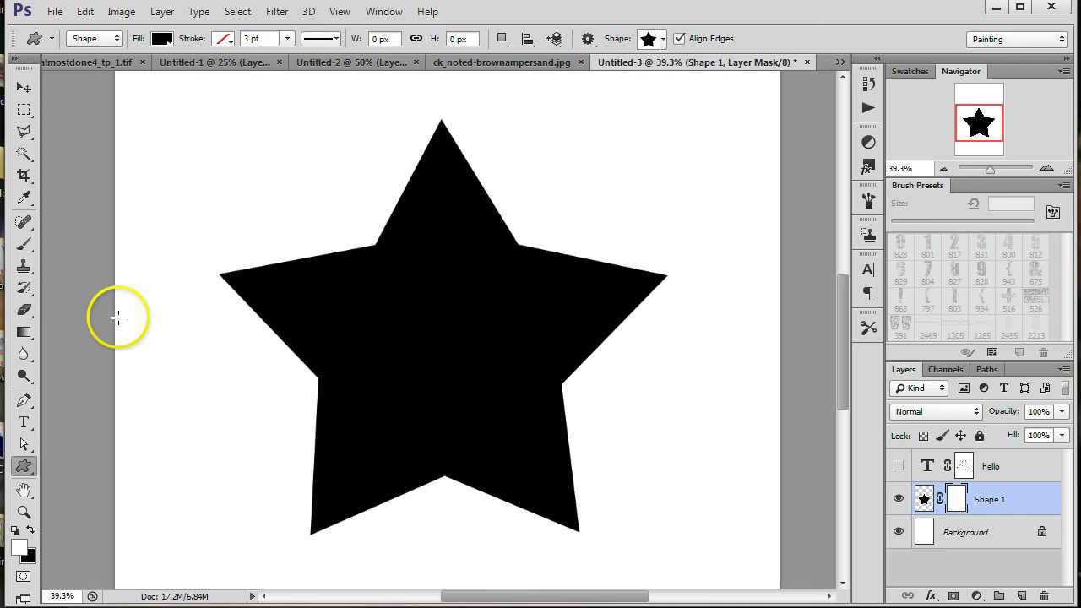
key(b)
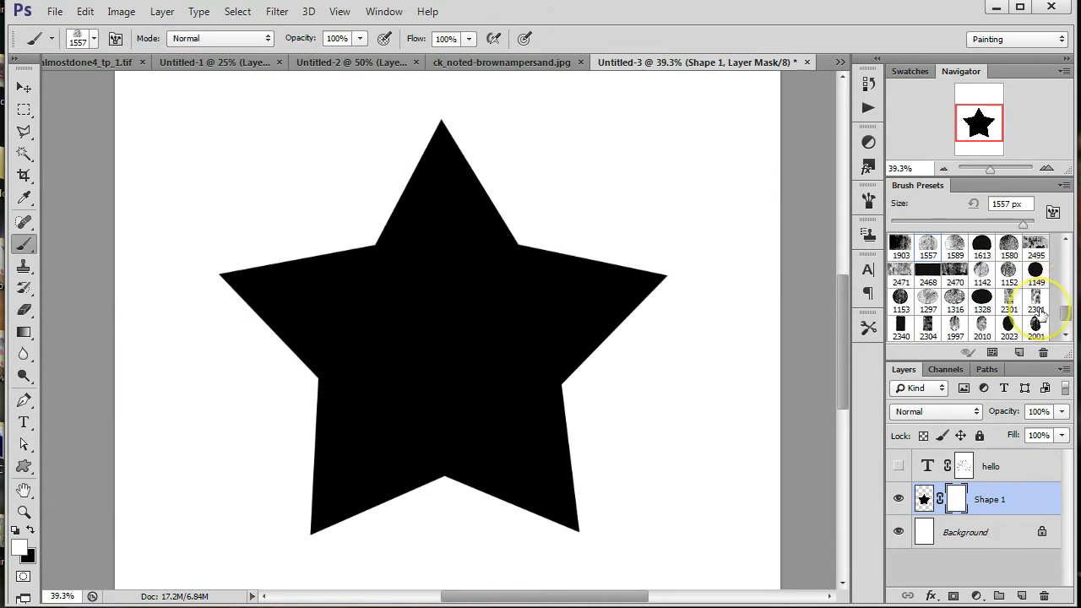
key(x)
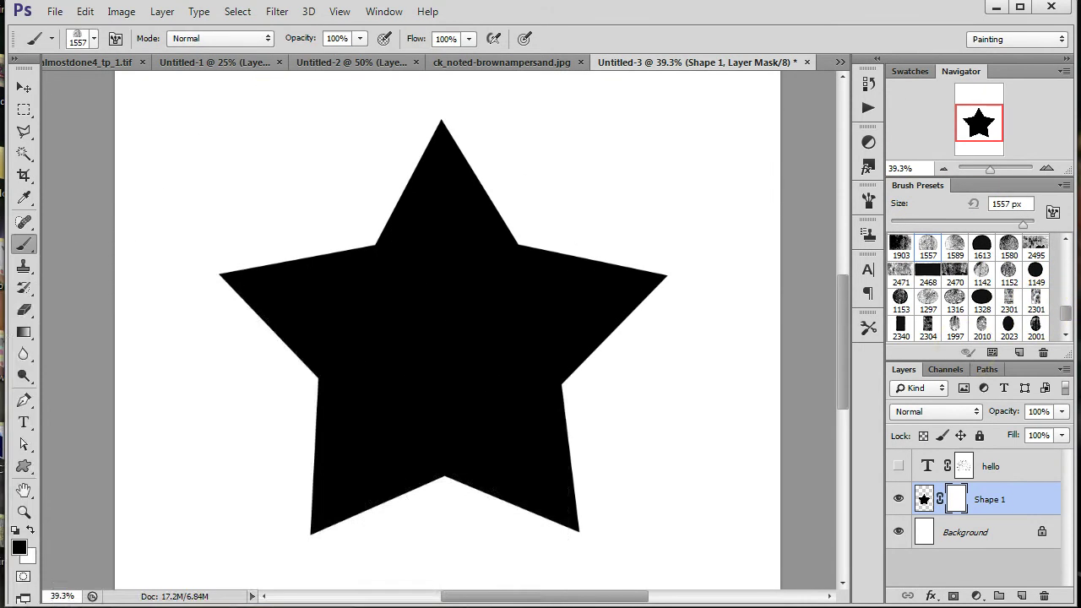
mouse_move(1069, 319)
mouse_down()
mouse_move(1061, 313)
mouse_move(1065, 329)
mouse_up()
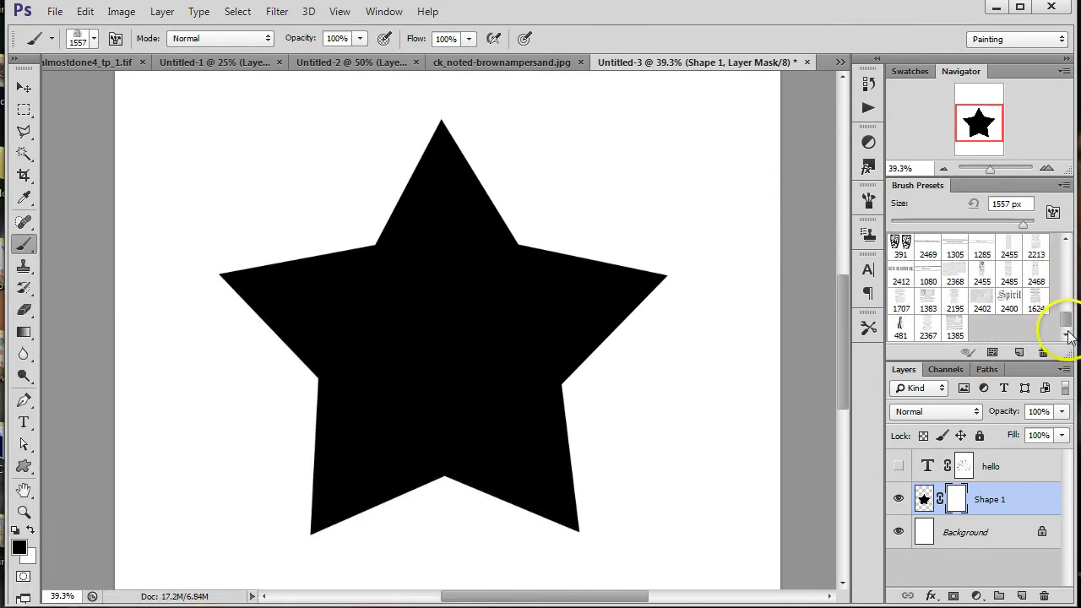
click(980, 297)
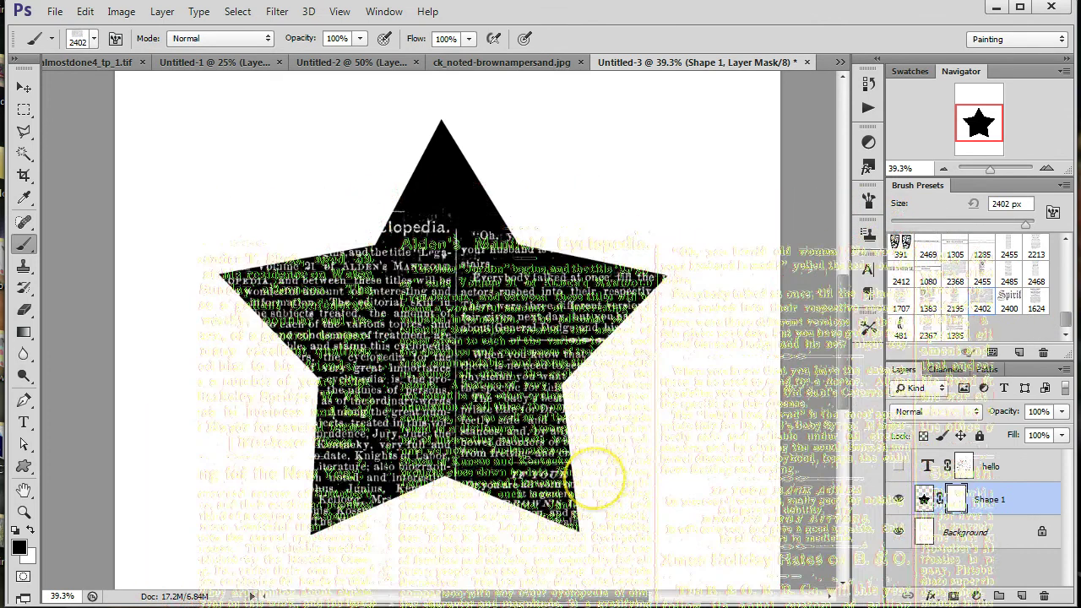
click(601, 482)
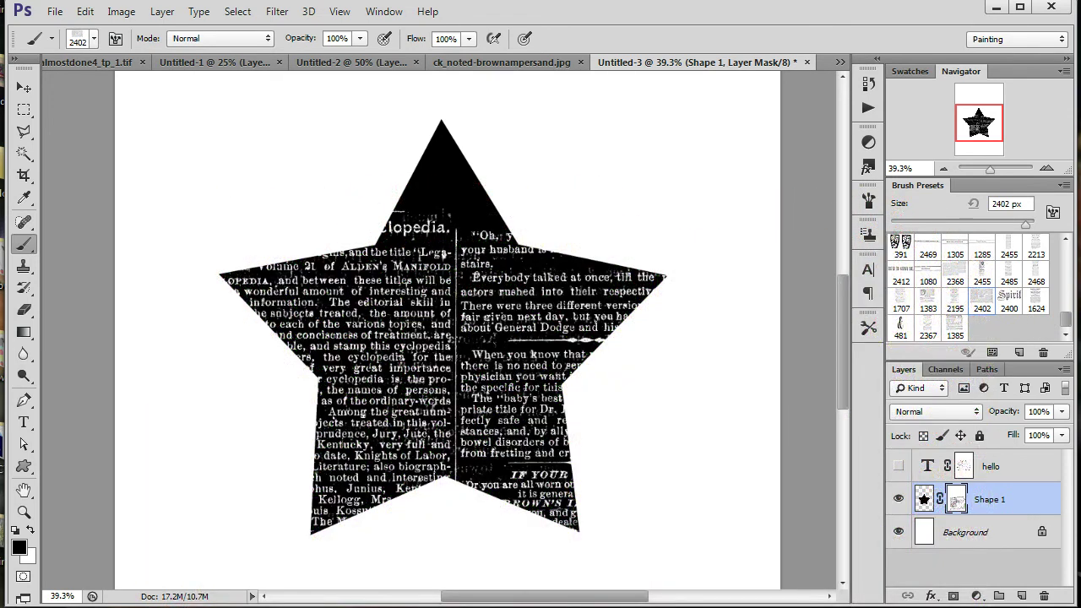
click(902, 325)
click(454, 193)
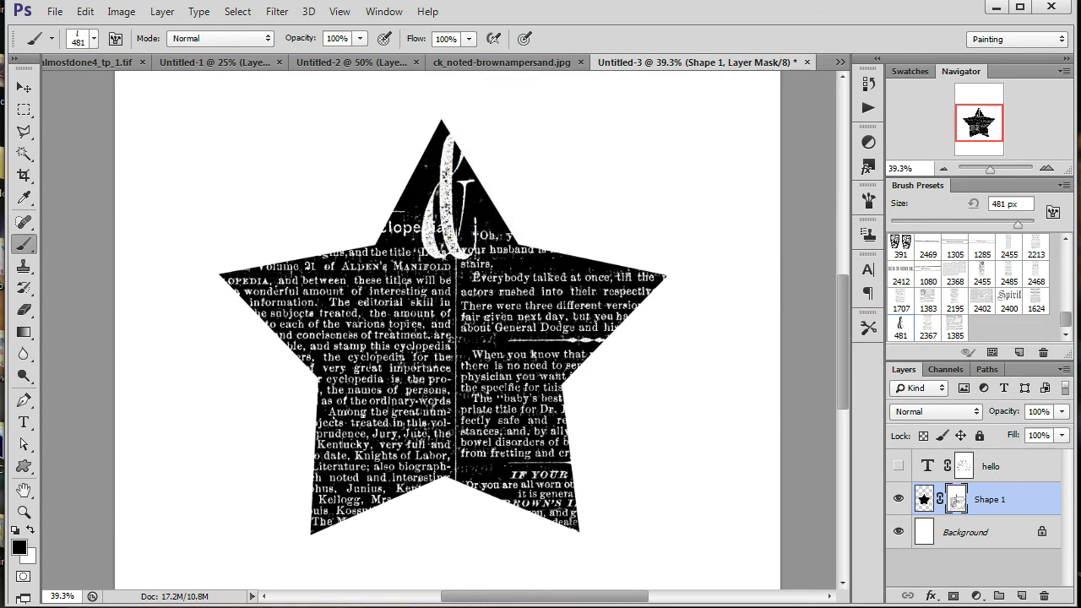
Hide the star layer and make the Background layer active.
scroll(1037, 253, up, 3)
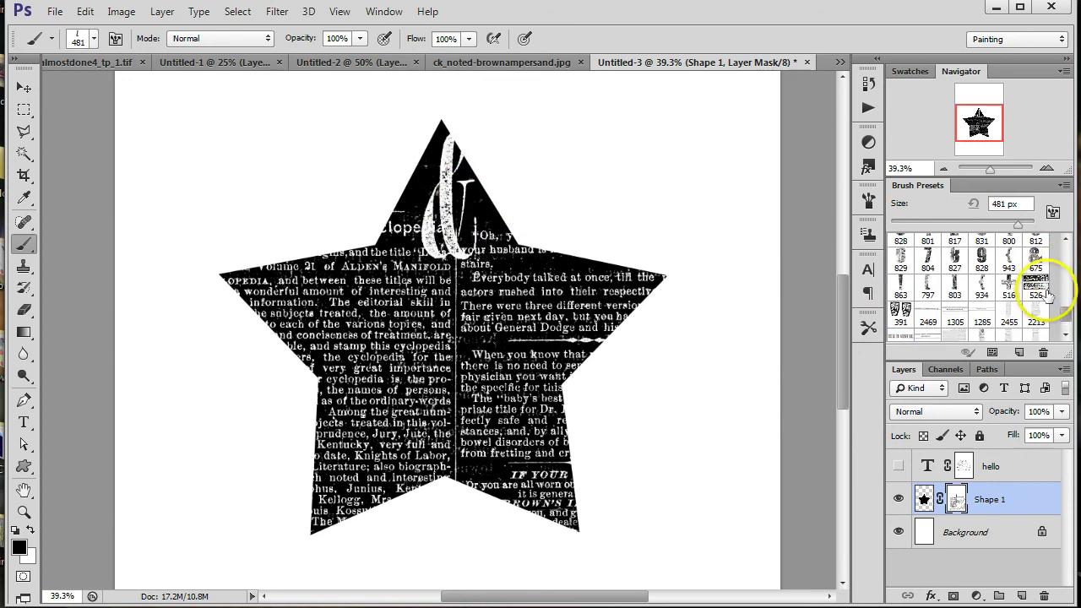
click(899, 499)
click(954, 532)
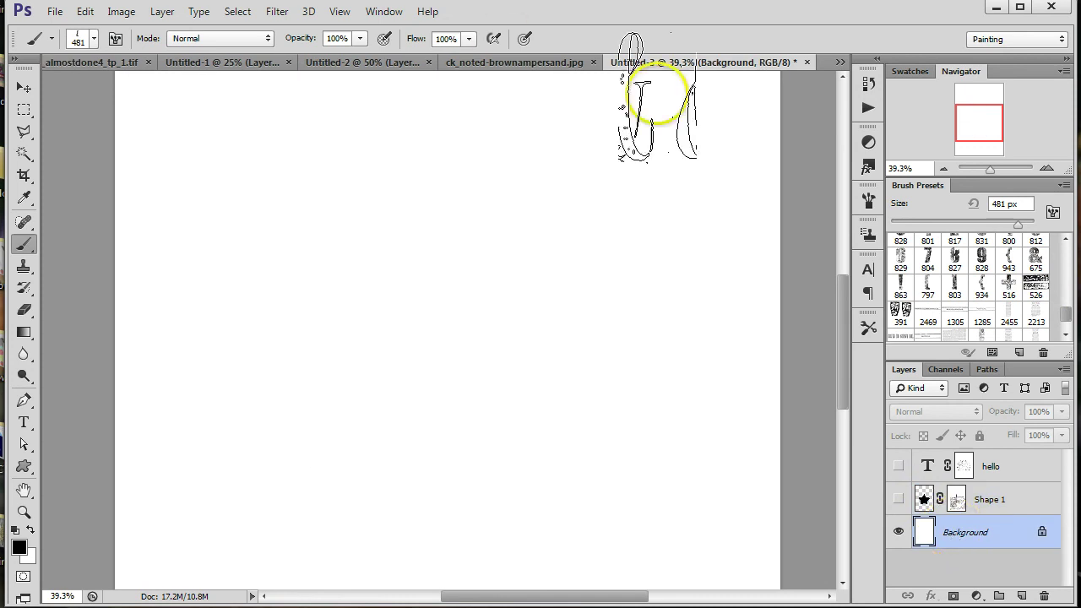
In dbd_almostdone4_tp_1.tif, convert Layer 22 to a smart object, then rasterize it.
click(90, 61)
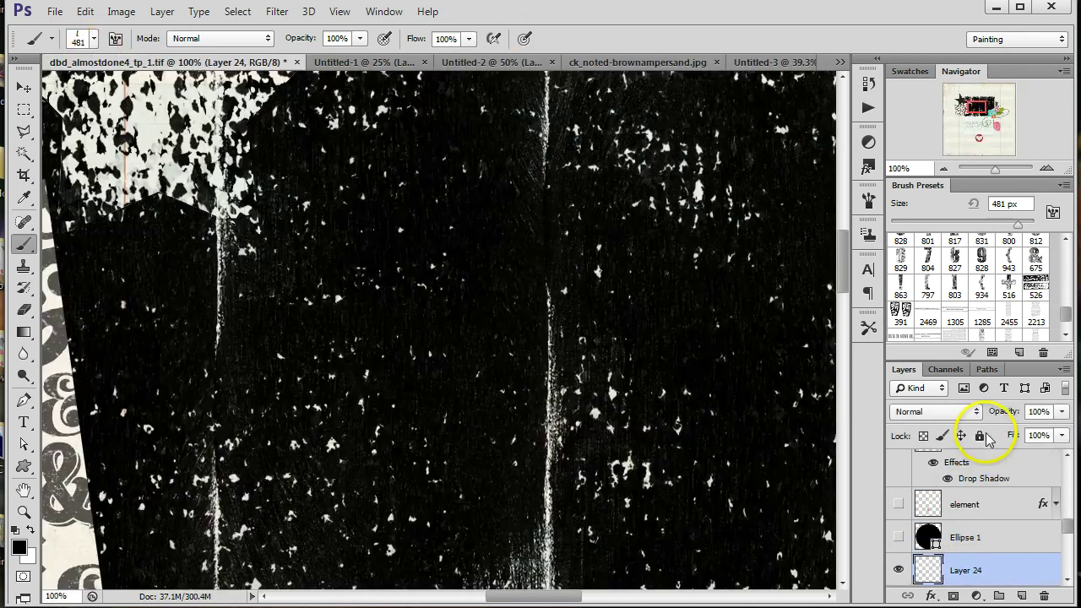
key(ctrl+0)
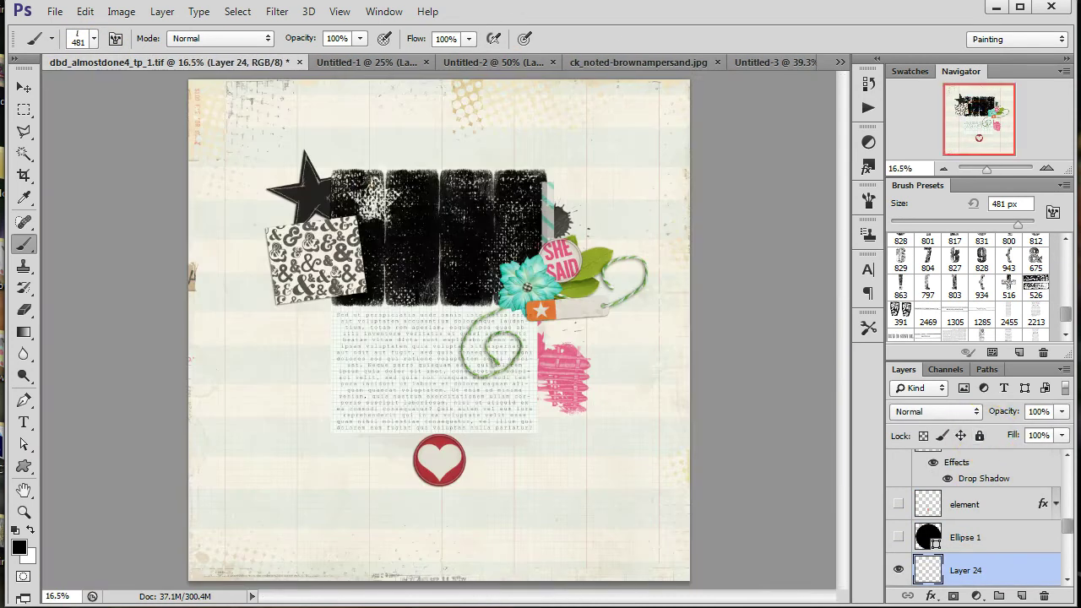
click(23, 88)
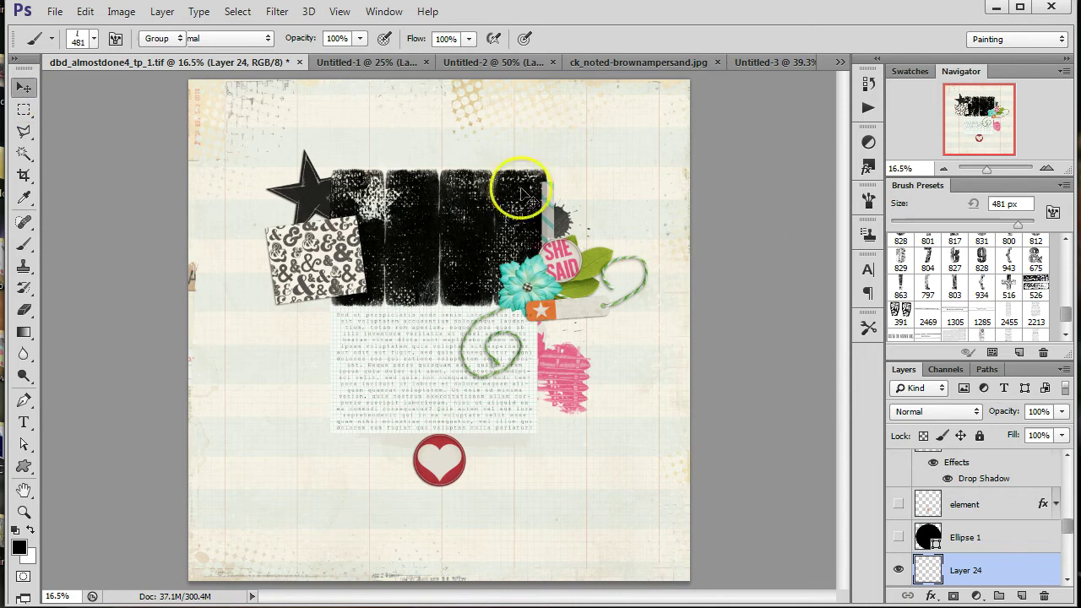
scroll(1017, 553, up, 3)
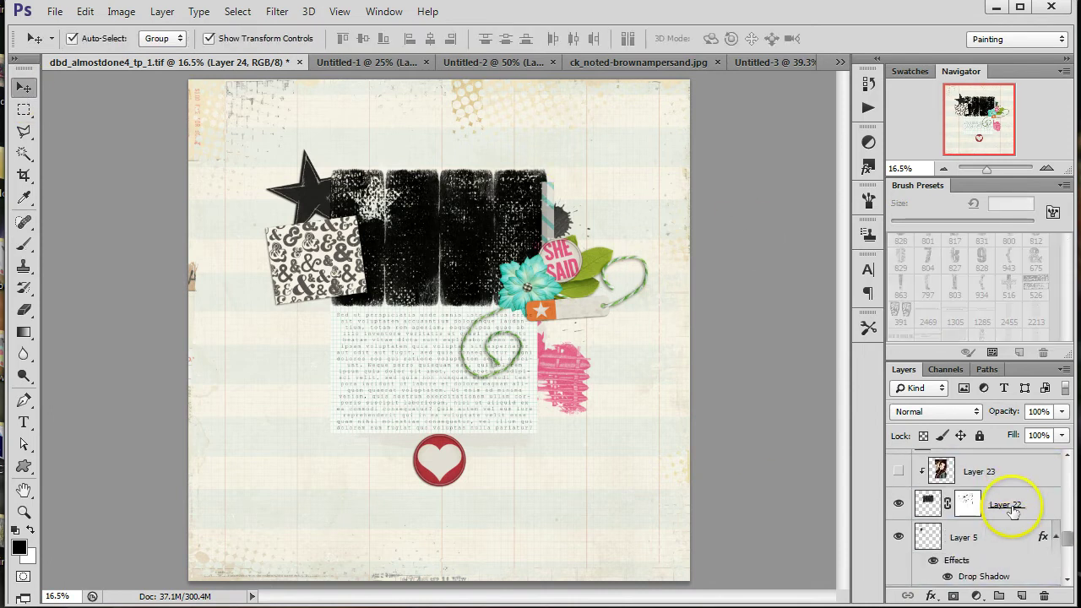
click(1011, 507)
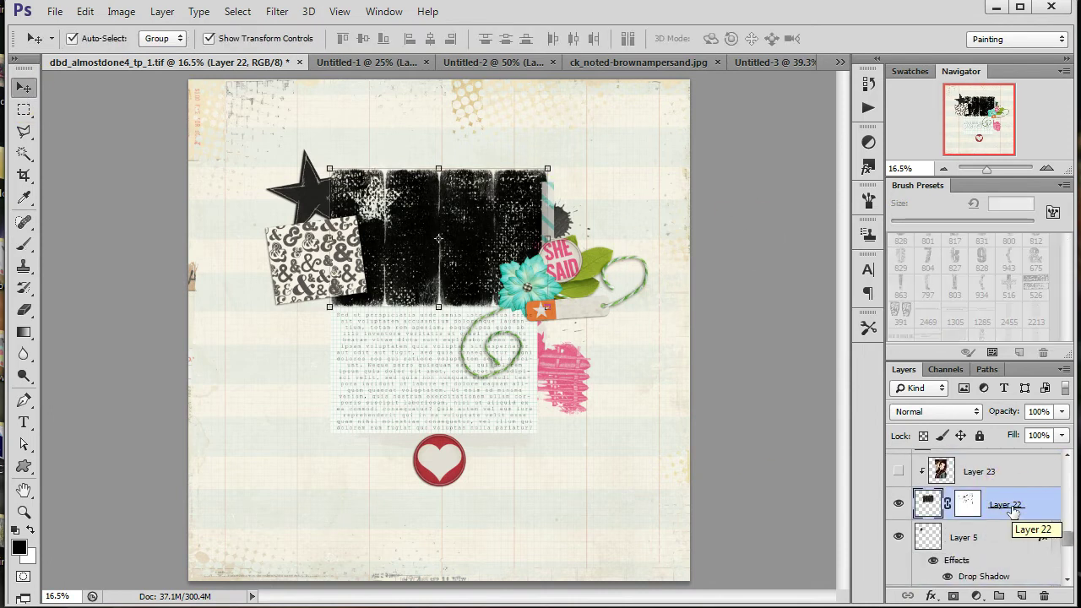
right_click(1014, 511)
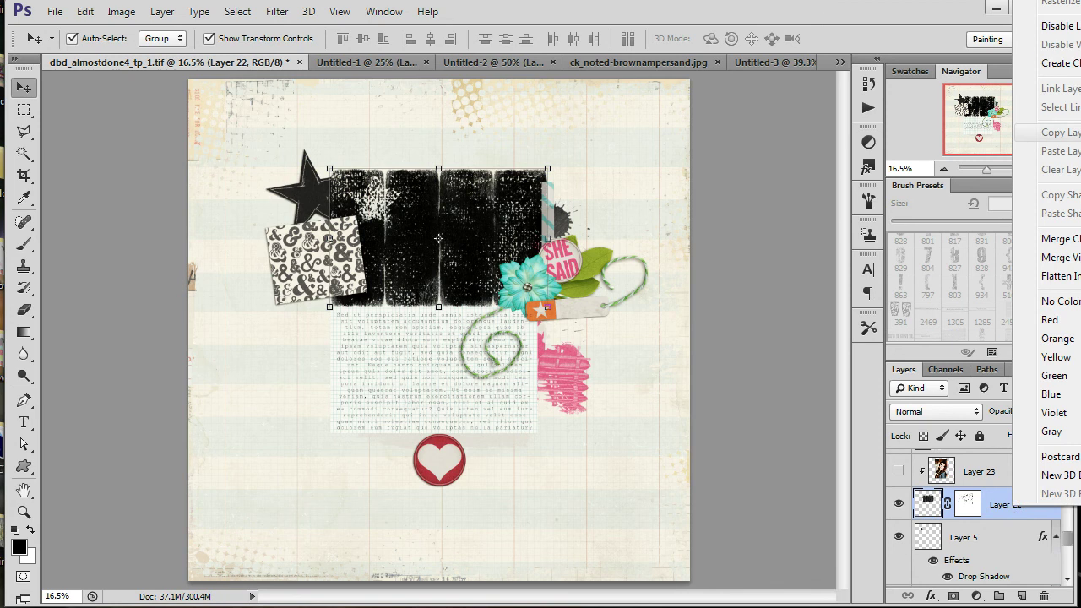
click(920, 496)
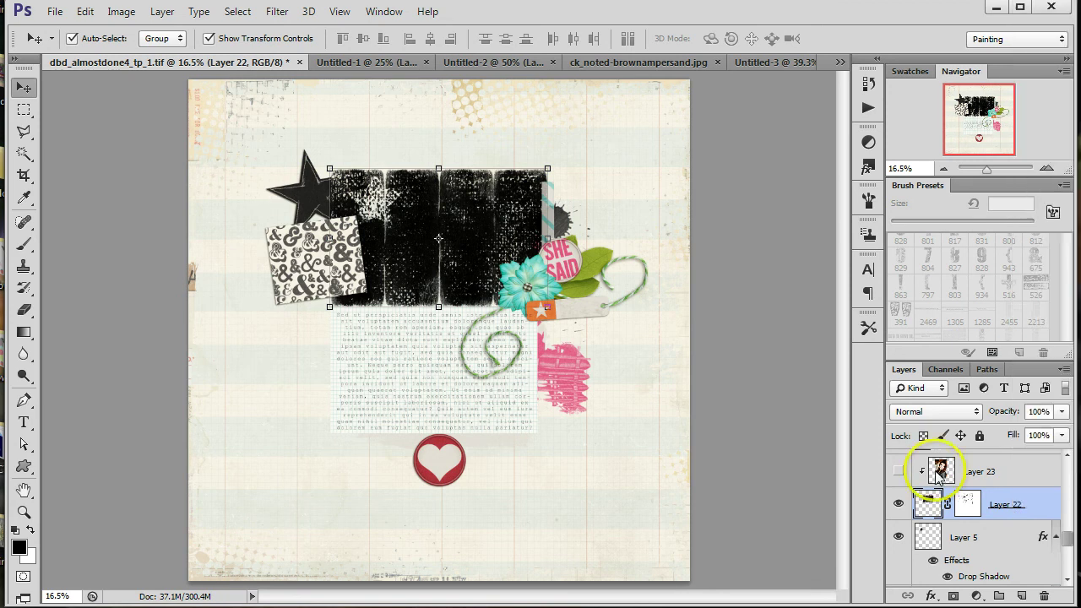
right_click(985, 507)
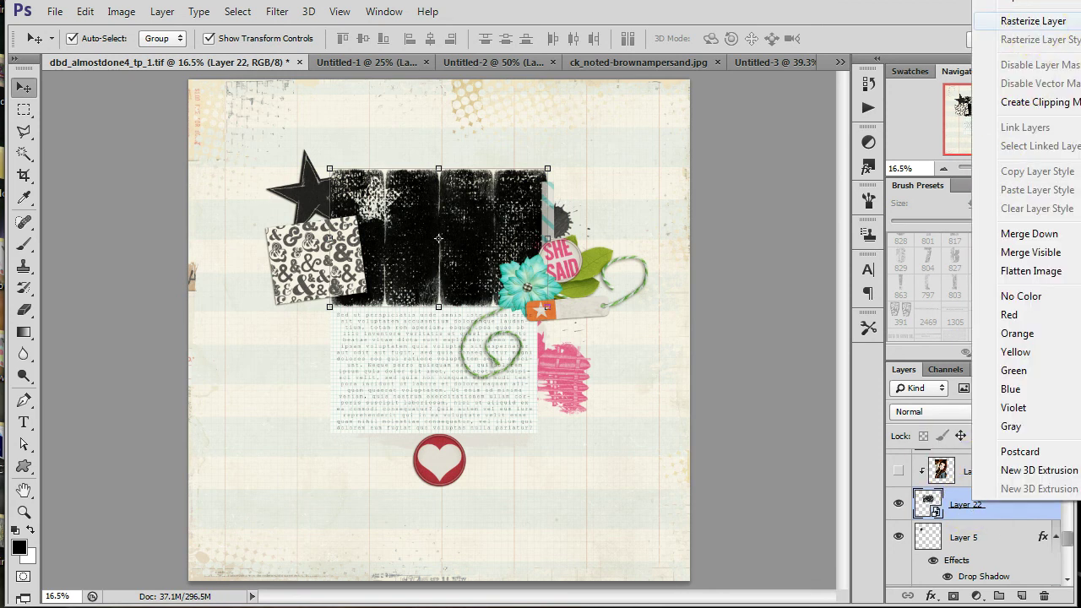
click(1037, 25)
Select all, copy Layer 22's pixels, and paste them into a new clipboard-sized document.
key(ctrl+a)
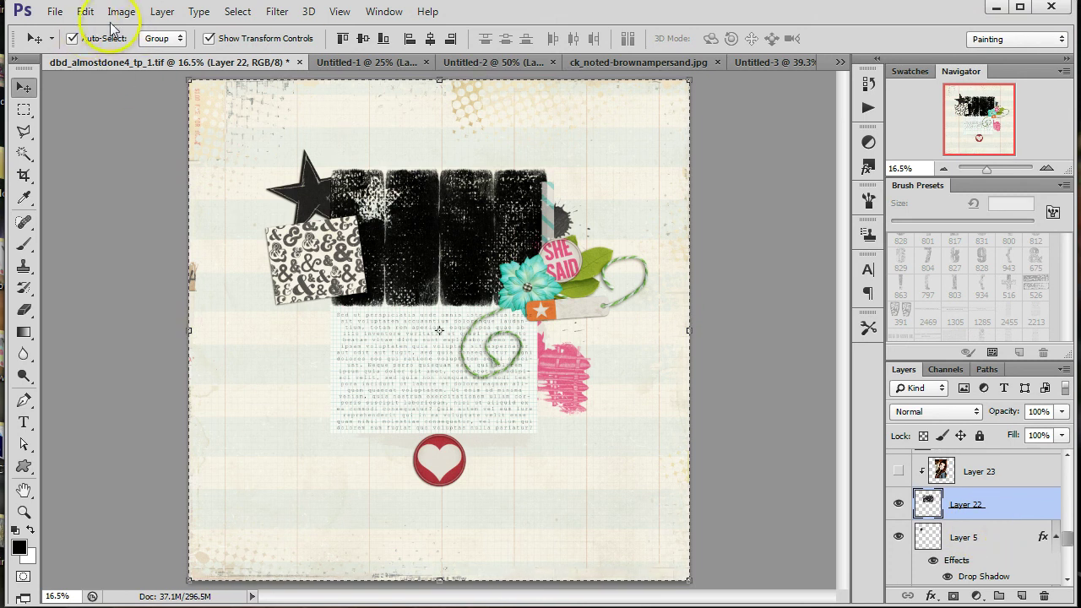
click(81, 18)
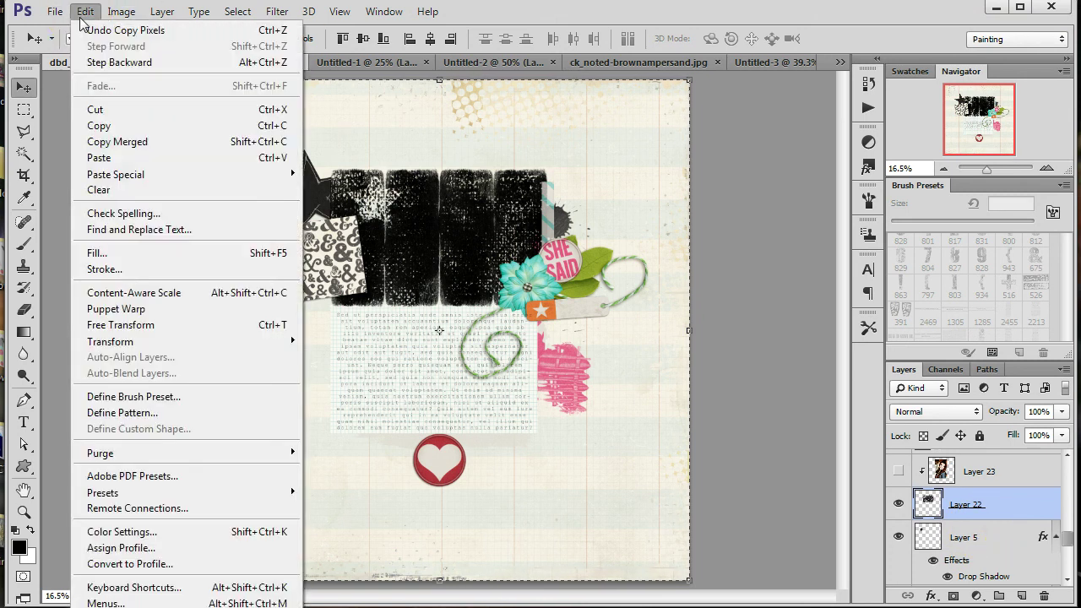
click(82, 19)
click(85, 12)
click(76, 30)
click(54, 12)
click(46, 29)
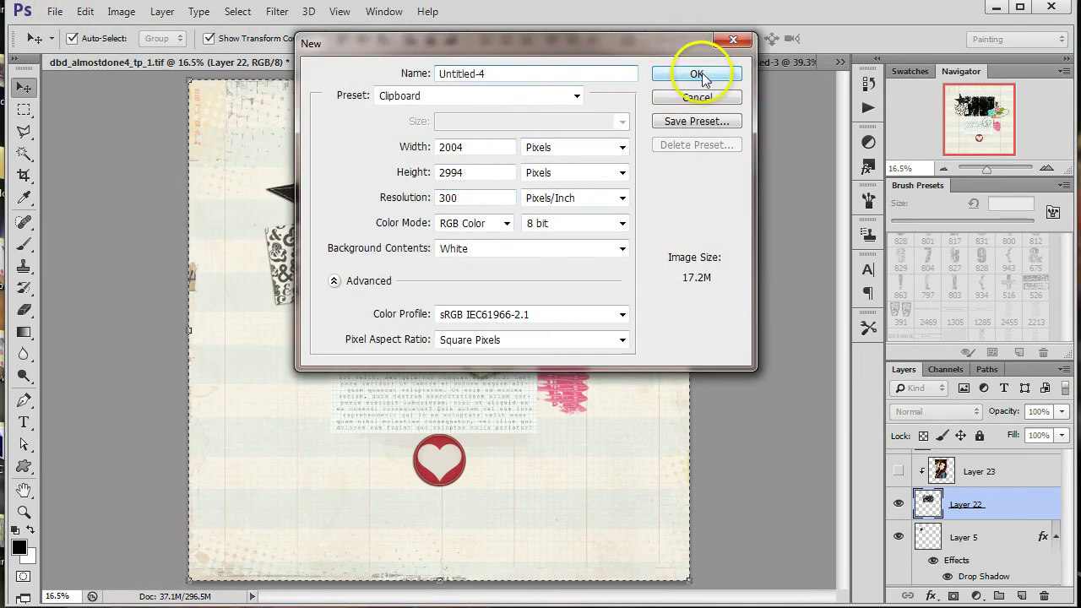
click(697, 73)
key(ctrl+v)
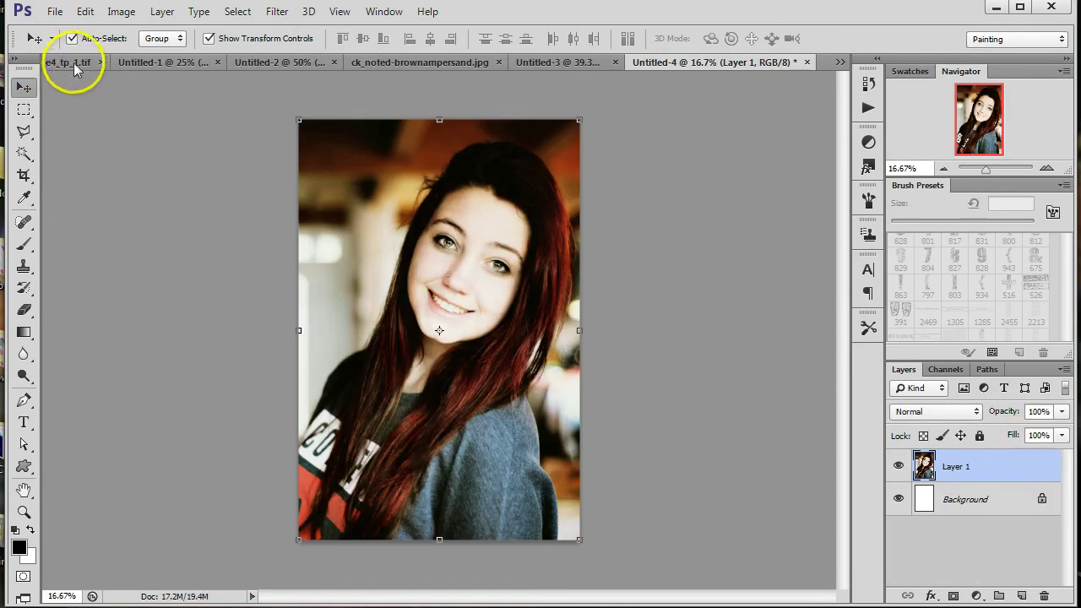
Create another 1567 × 1003 px clipboard-preset document and paste the black grunge texture into it.
click(76, 61)
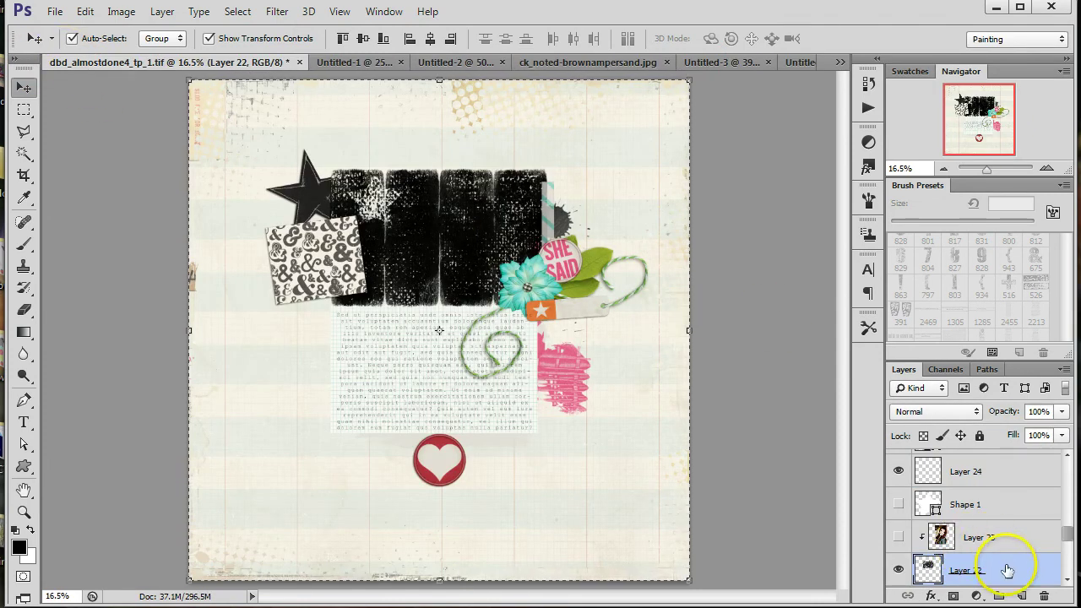
scroll(1009, 568, down, 1)
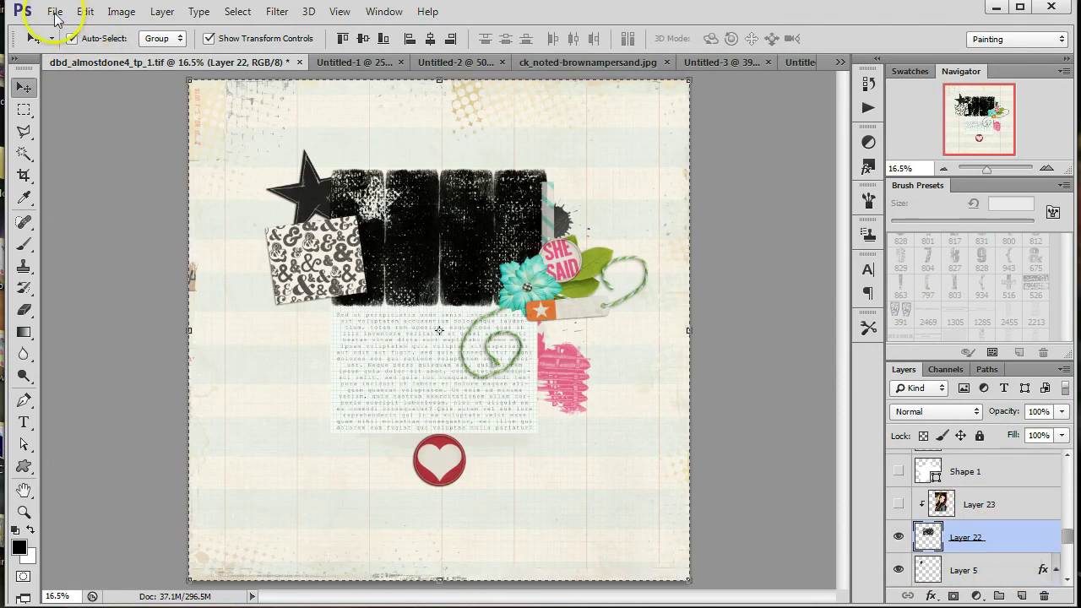
click(54, 12)
click(63, 24)
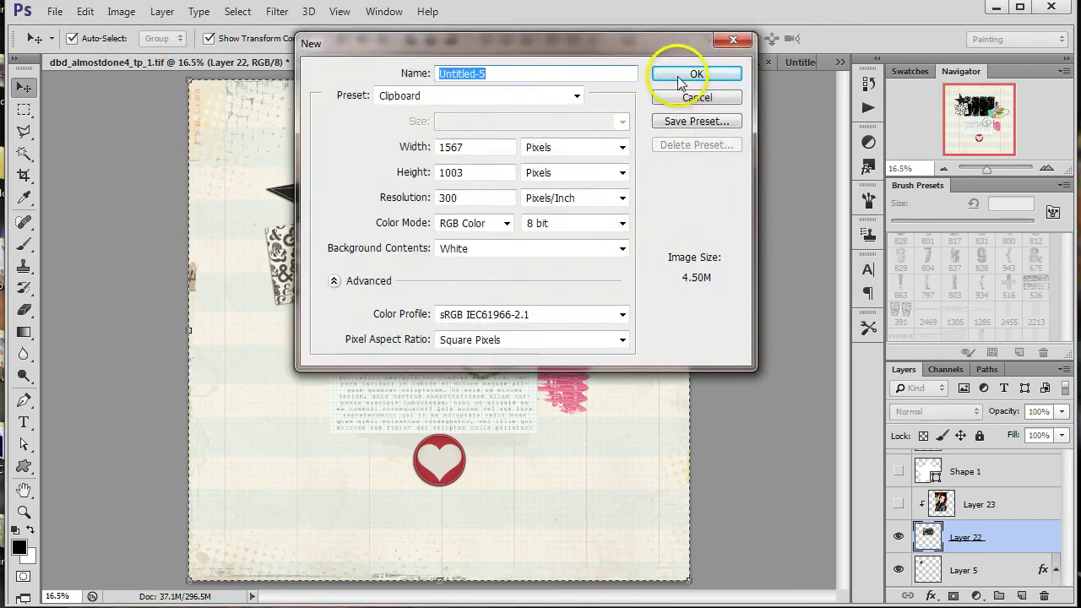
click(680, 79)
key(ctrl+v)
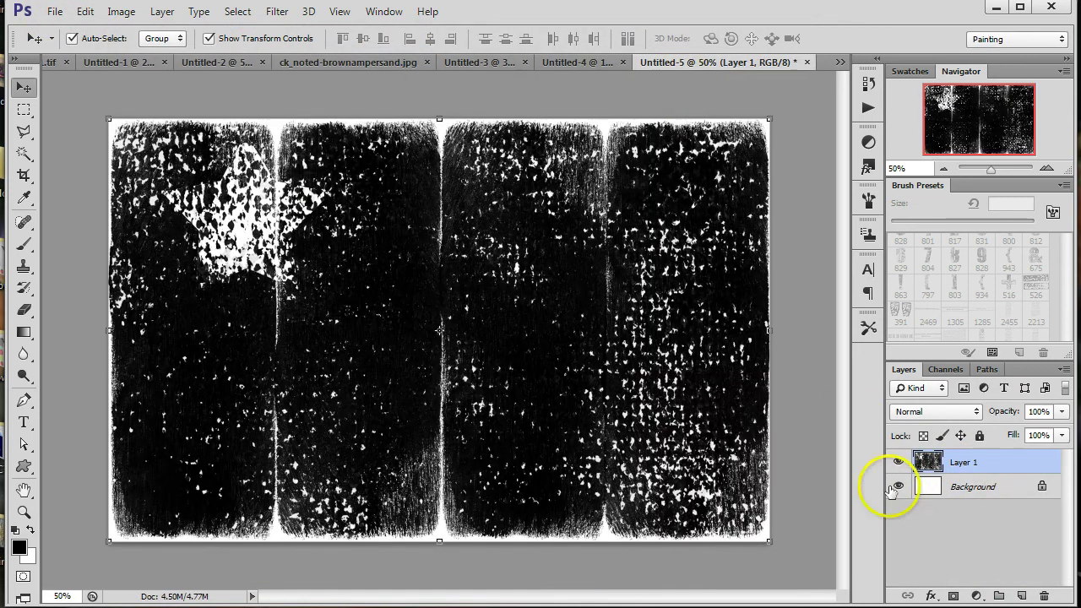
Hide the white Background layer and save a copy of the texture as PNG.
click(899, 487)
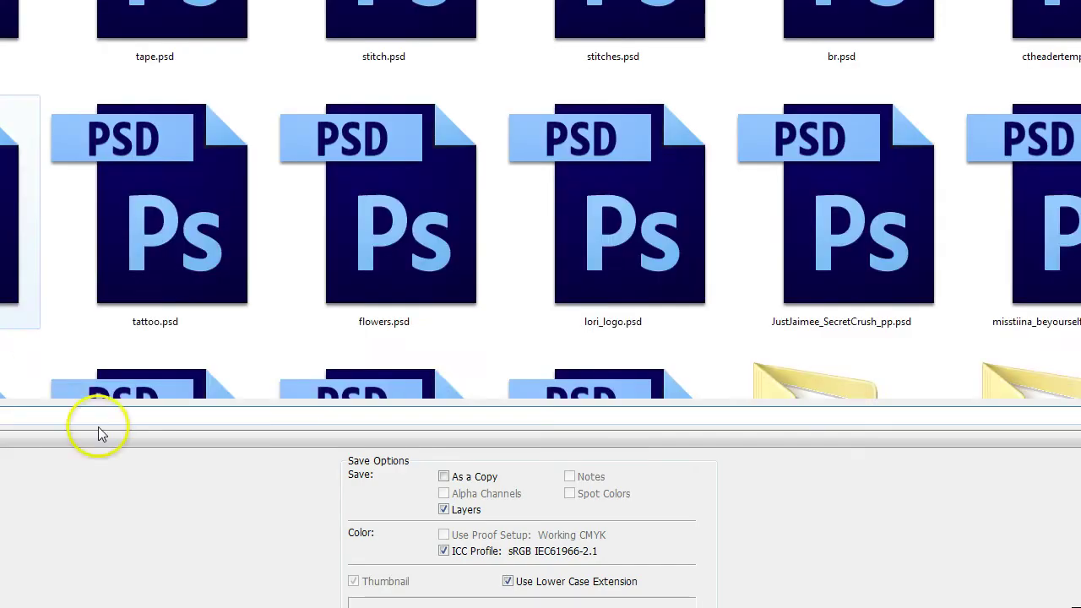
click(100, 435)
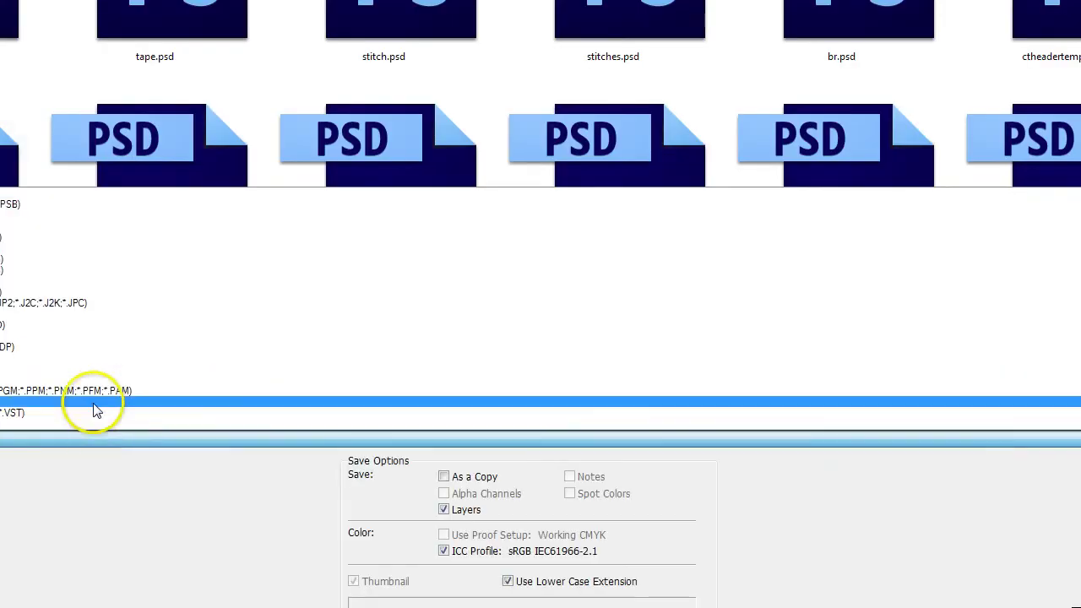
click(87, 379)
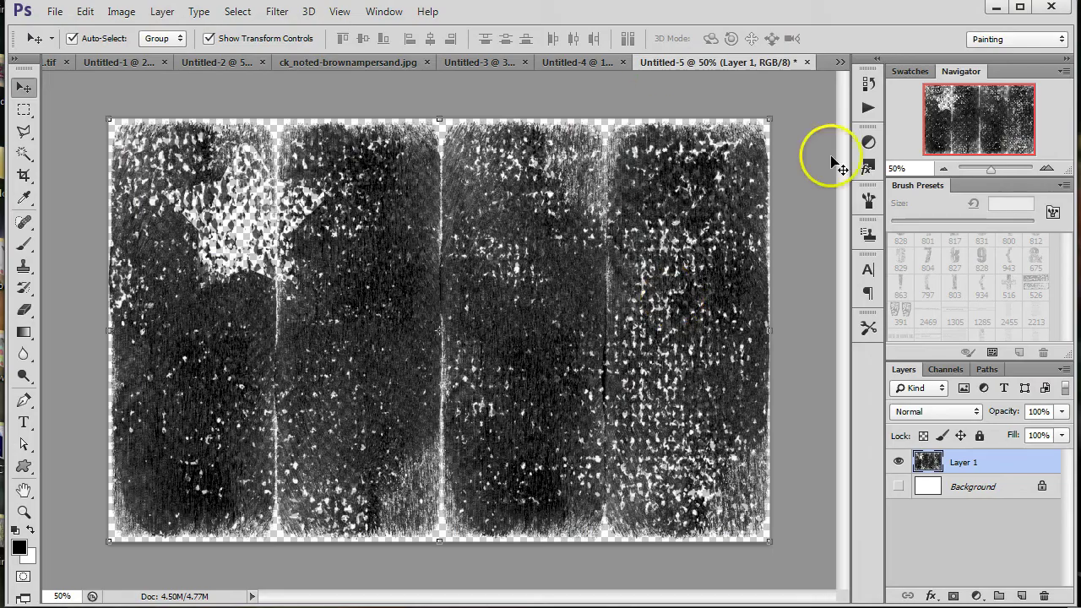
Show and select the Background, then define the texture as brush preset Sampled Brush 102.
click(899, 486)
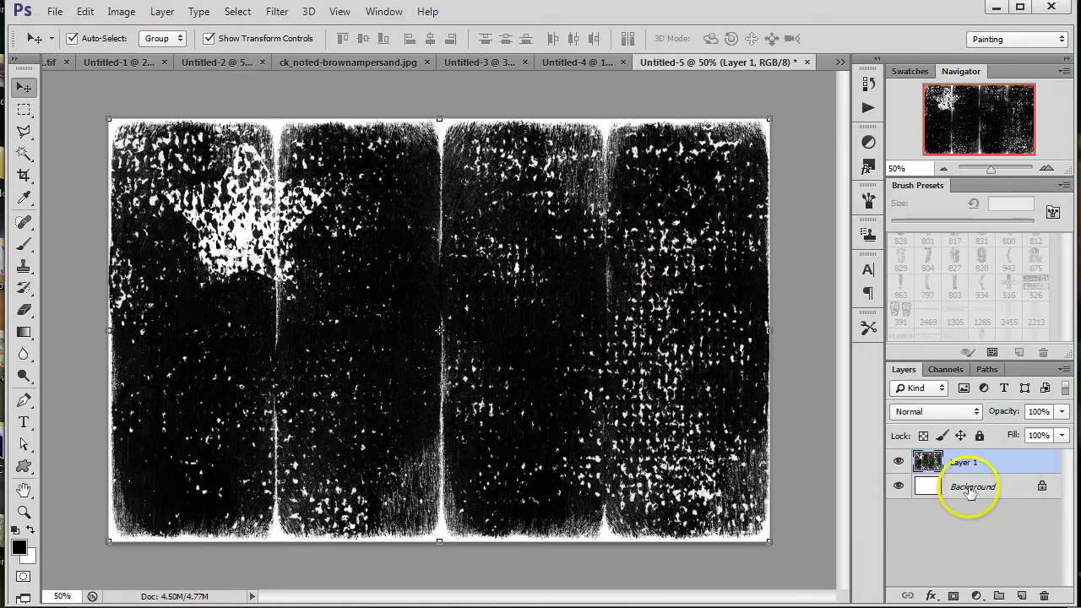
click(967, 488)
click(82, 18)
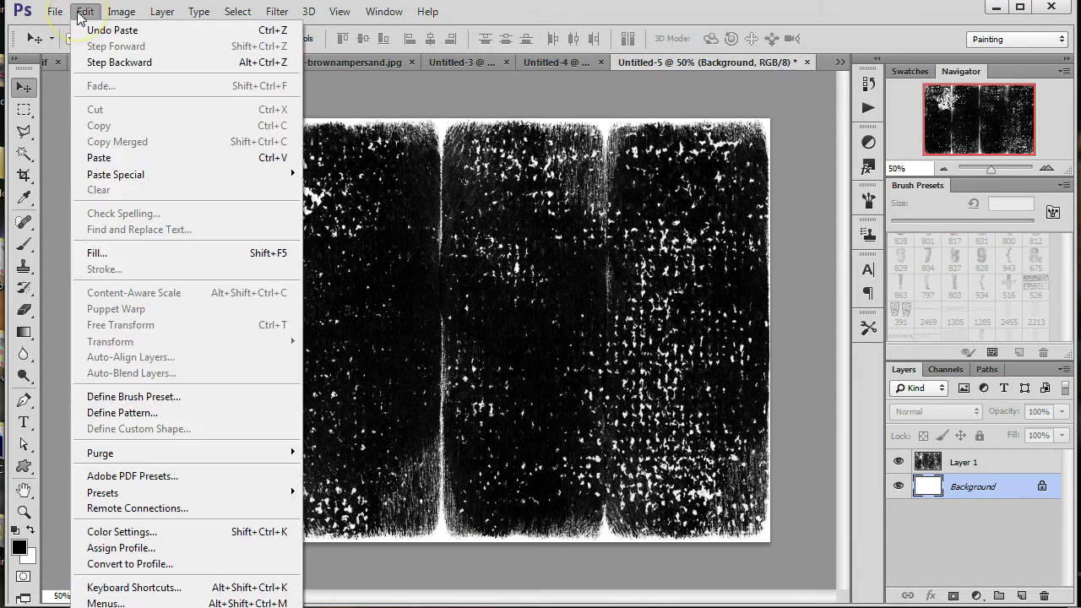
click(157, 397)
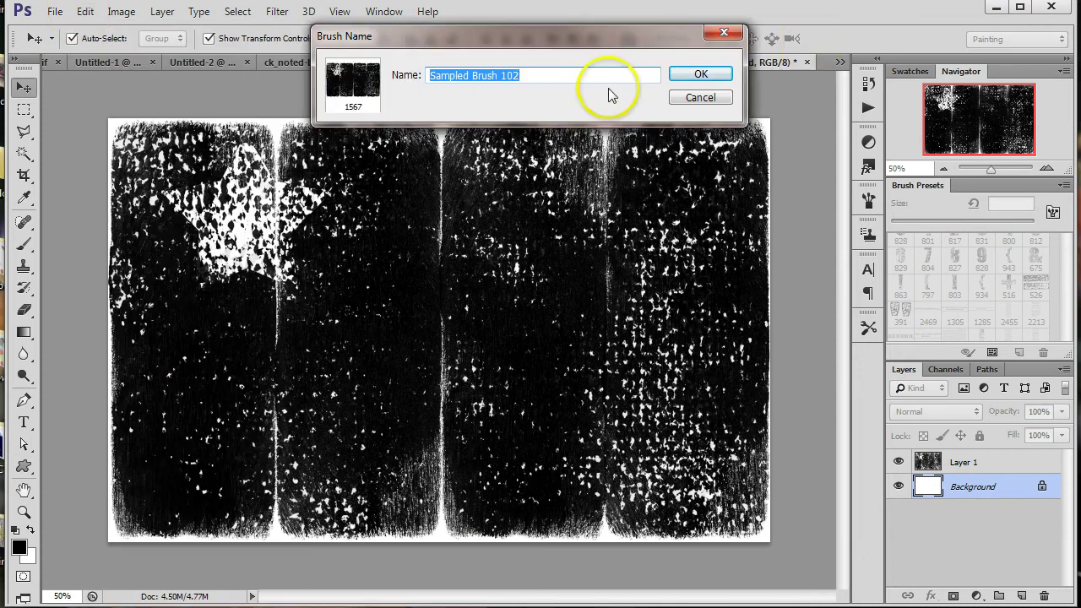
click(702, 75)
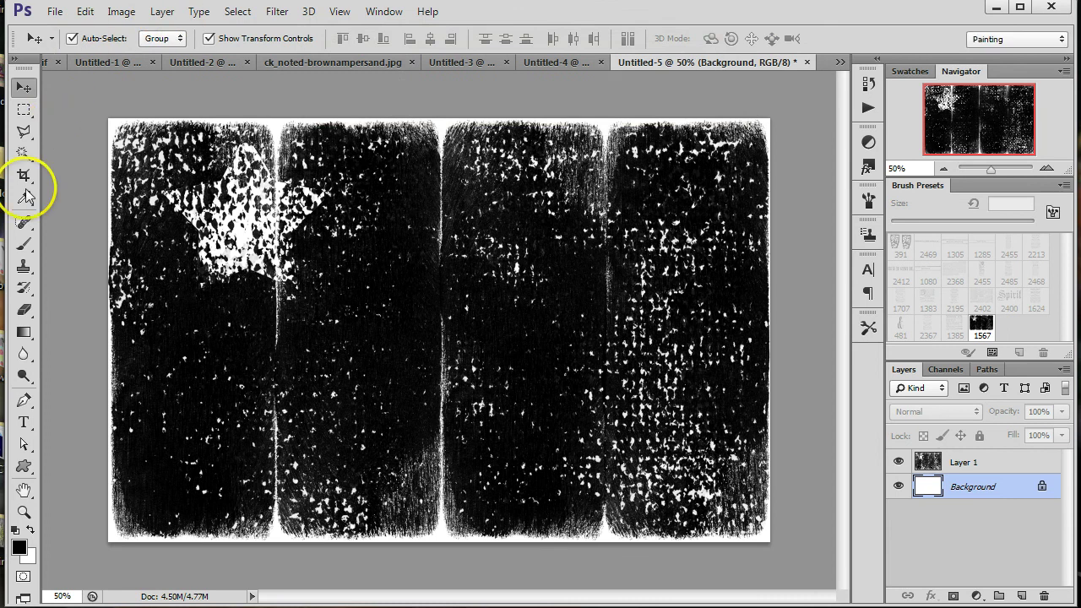
With the Brush tool, open the Preset Manager and select the new 1567 brush.
click(23, 244)
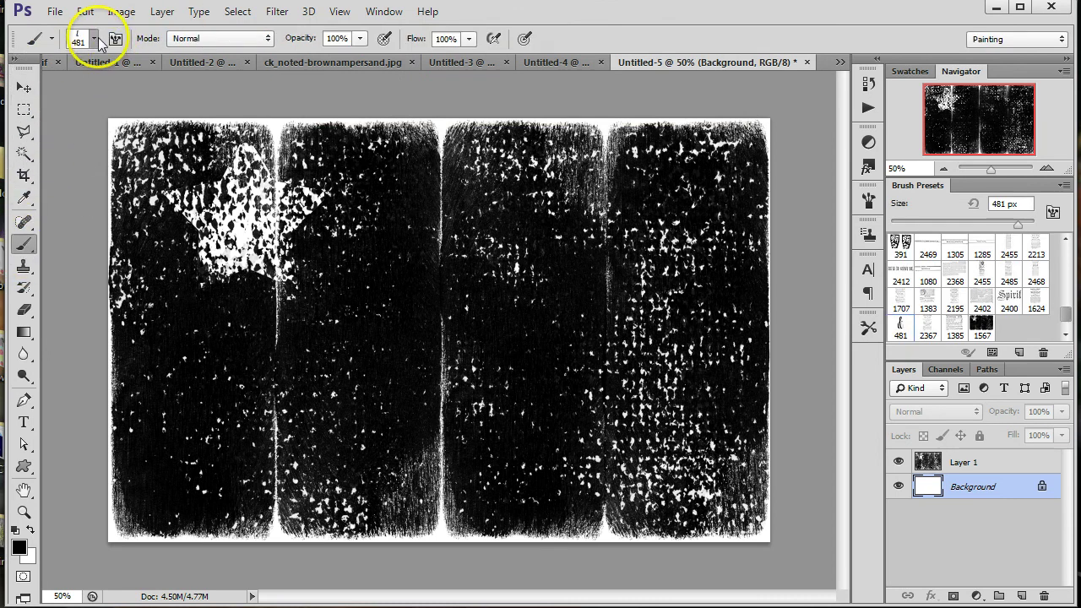
click(92, 39)
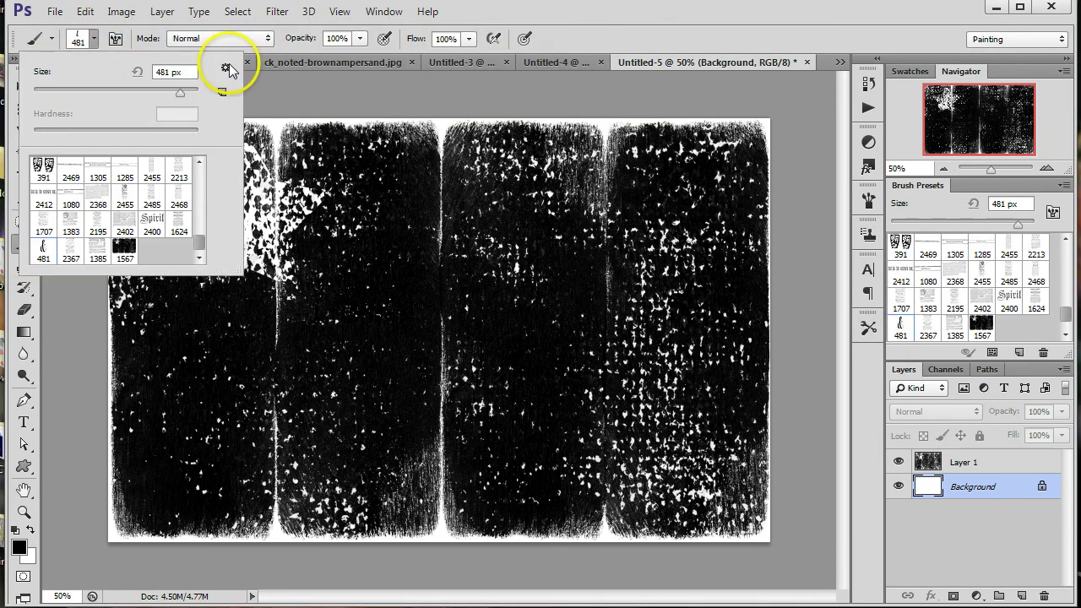
click(94, 40)
click(95, 39)
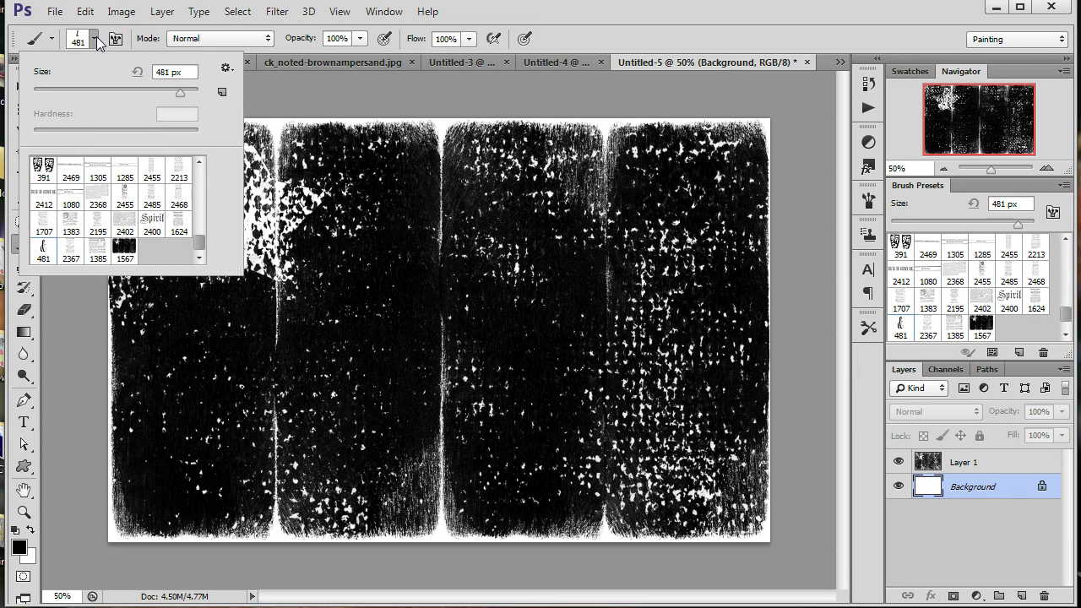
click(225, 70)
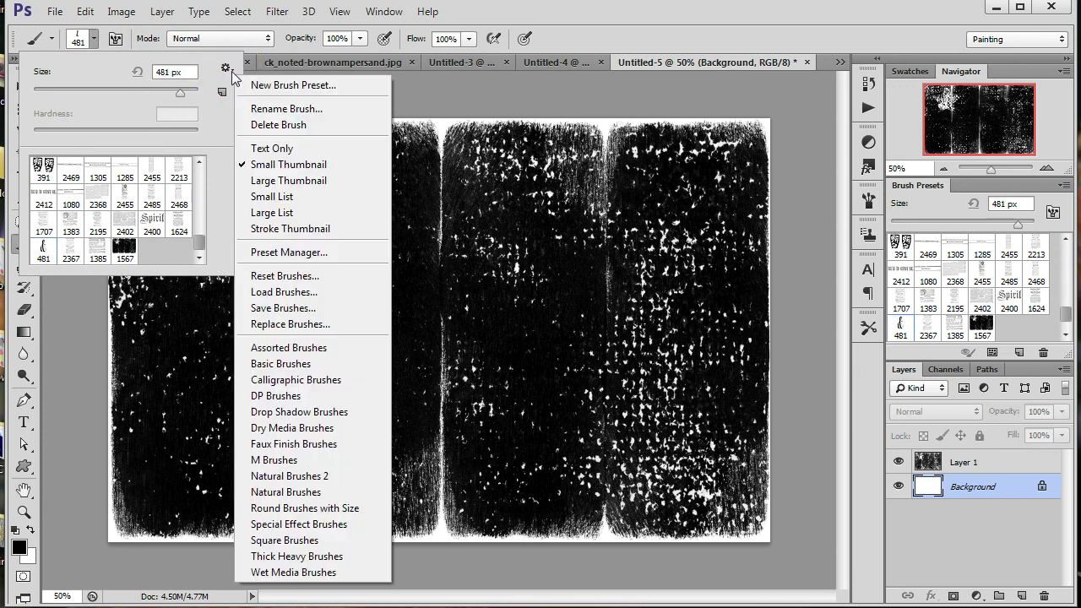
click(318, 250)
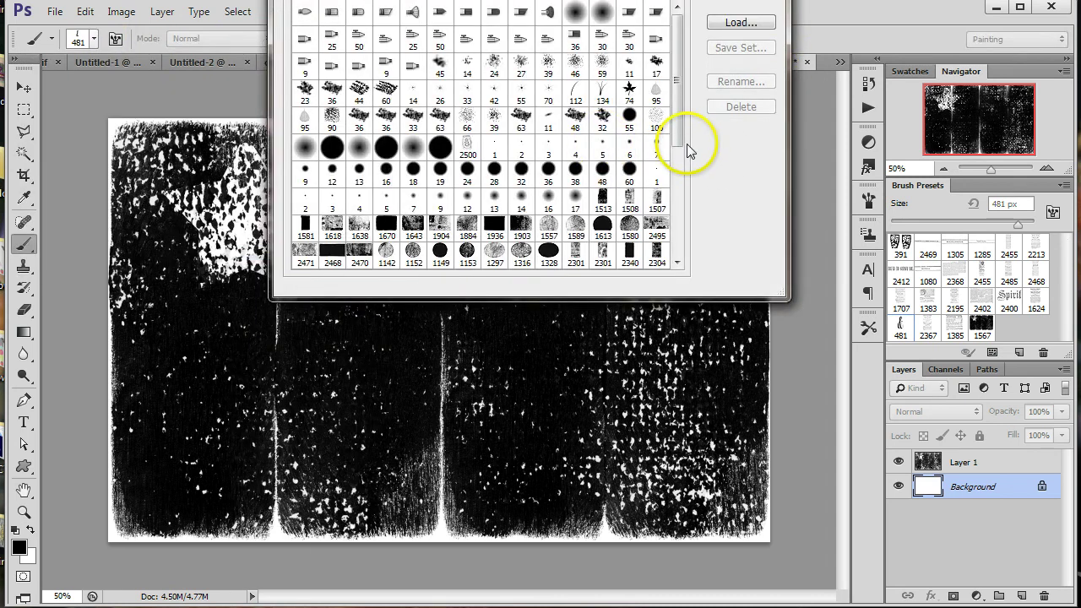
drag(682, 135, 678, 260)
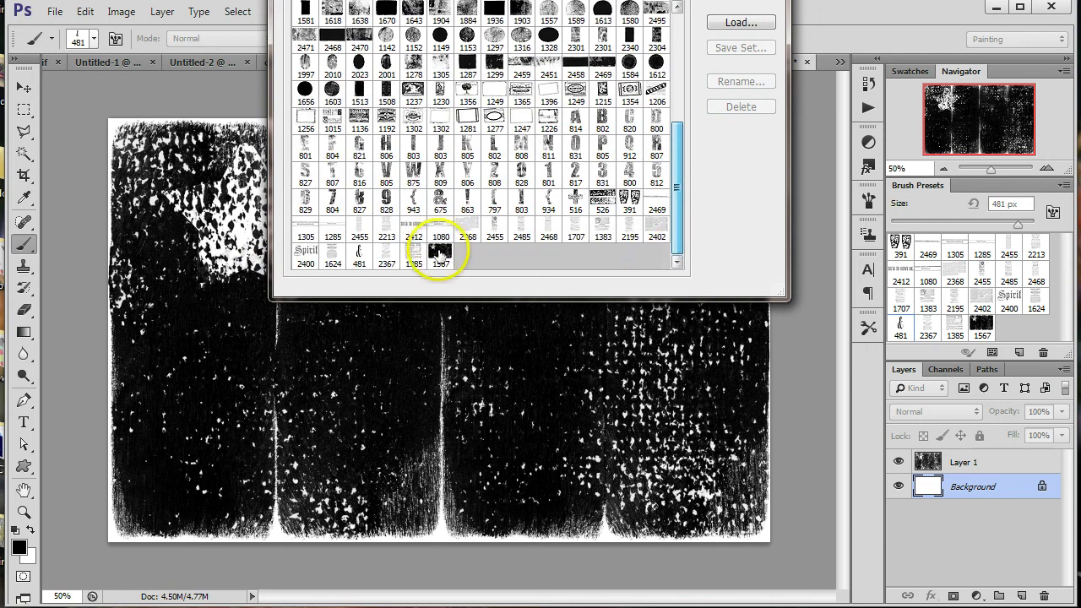
click(440, 255)
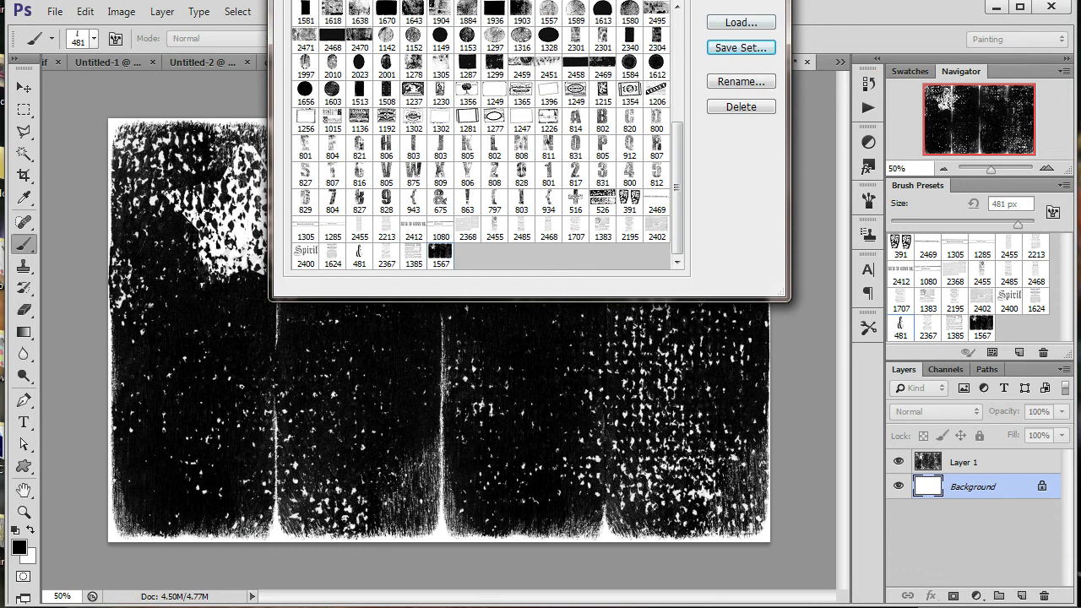
Hide Layer 1, then stamp the 1567 px grunge brush onto a new layer with the background hidden.
key(Escape)
click(898, 462)
click(1022, 596)
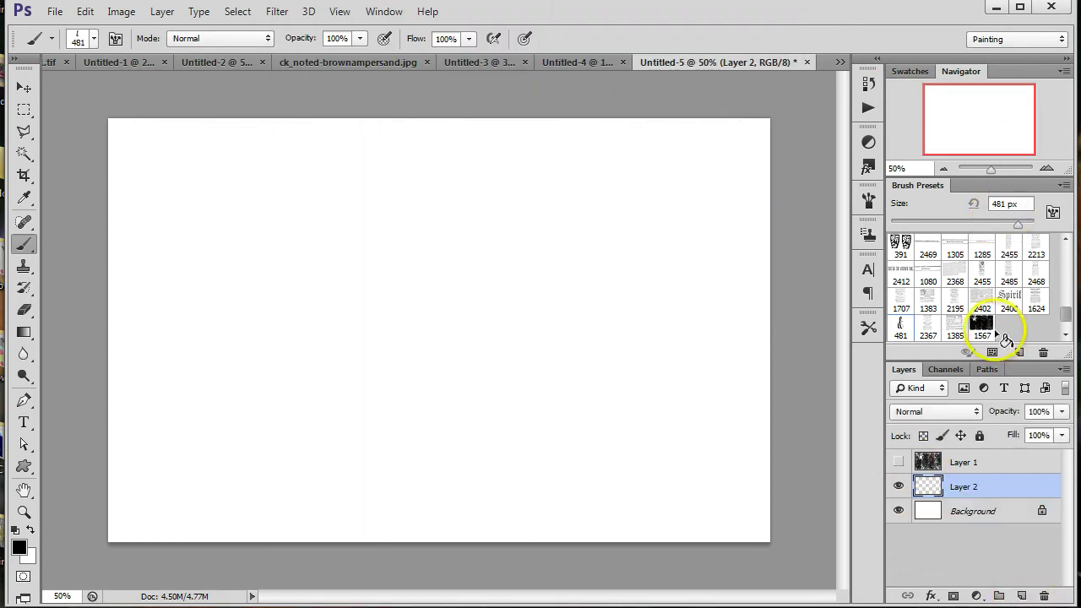
click(982, 323)
click(441, 330)
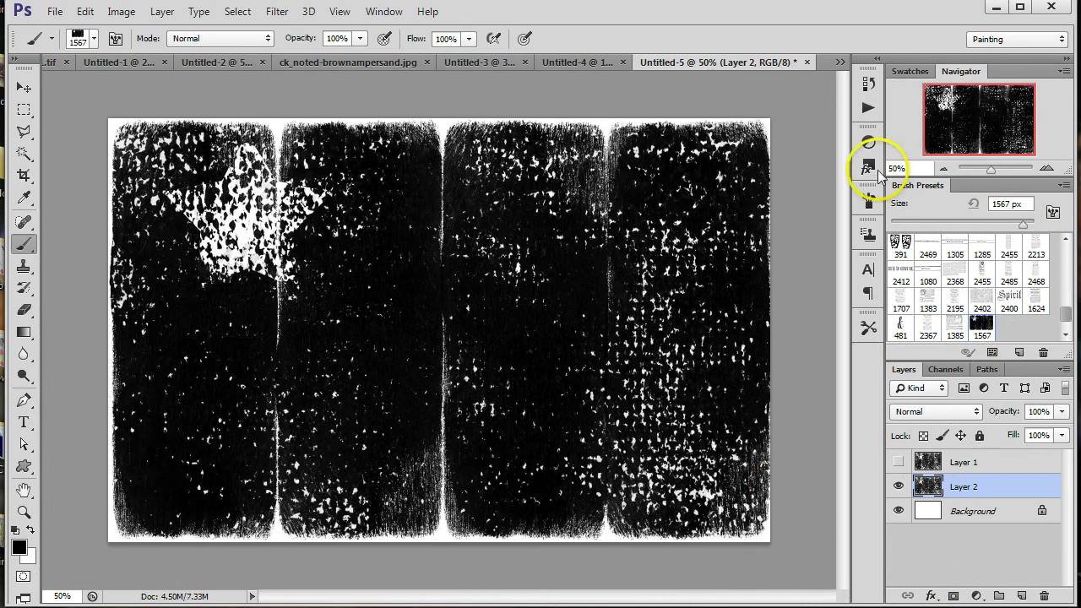
click(898, 511)
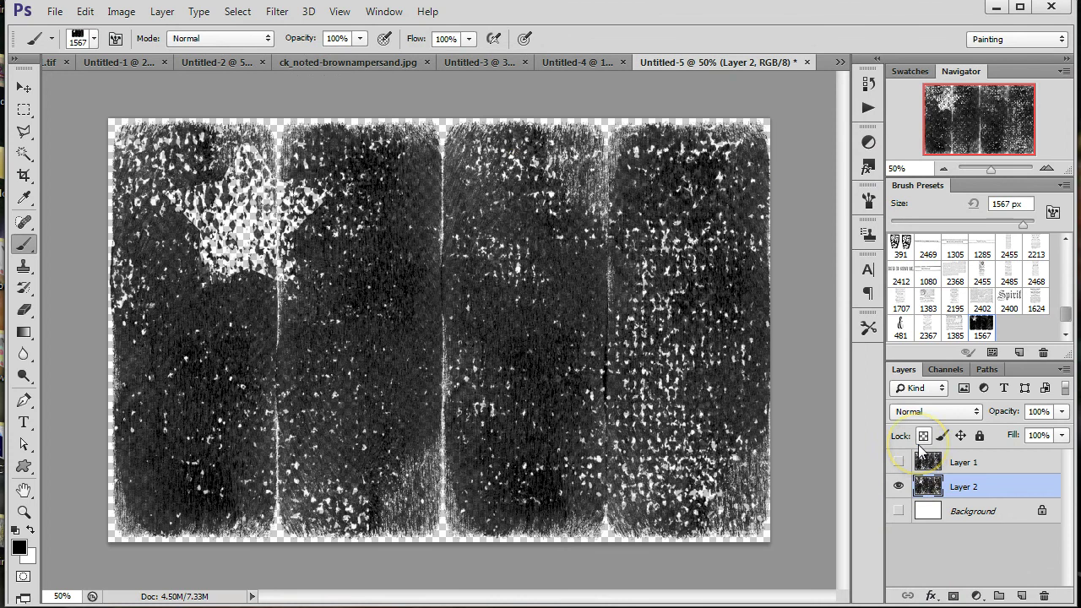
Paste the ck_noted-brownampersand.jpg paper into Untitled-5 and clip it to the stamped texture.
click(308, 64)
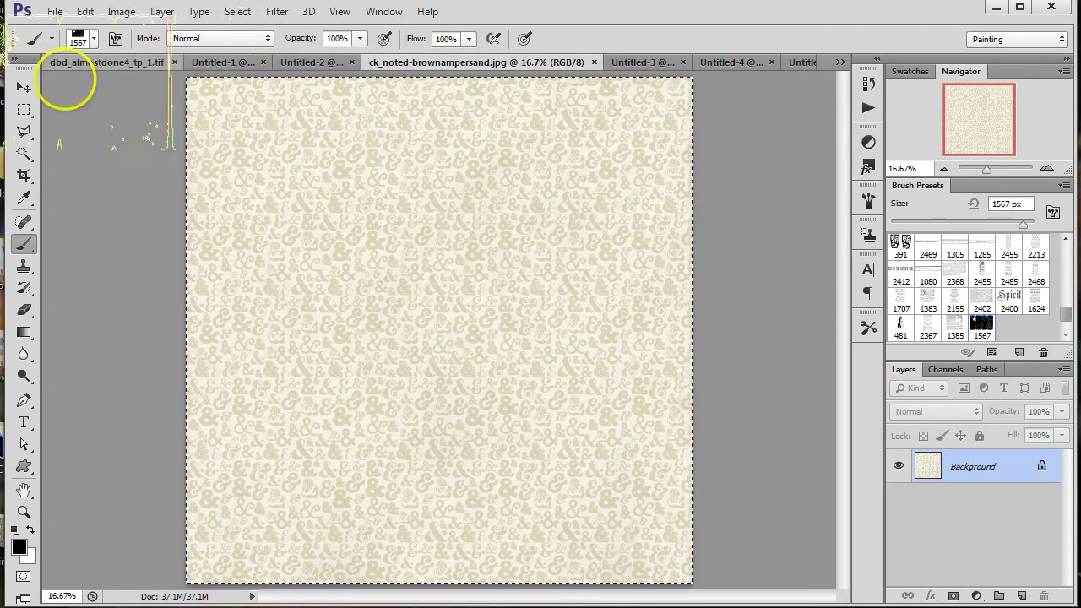
click(23, 88)
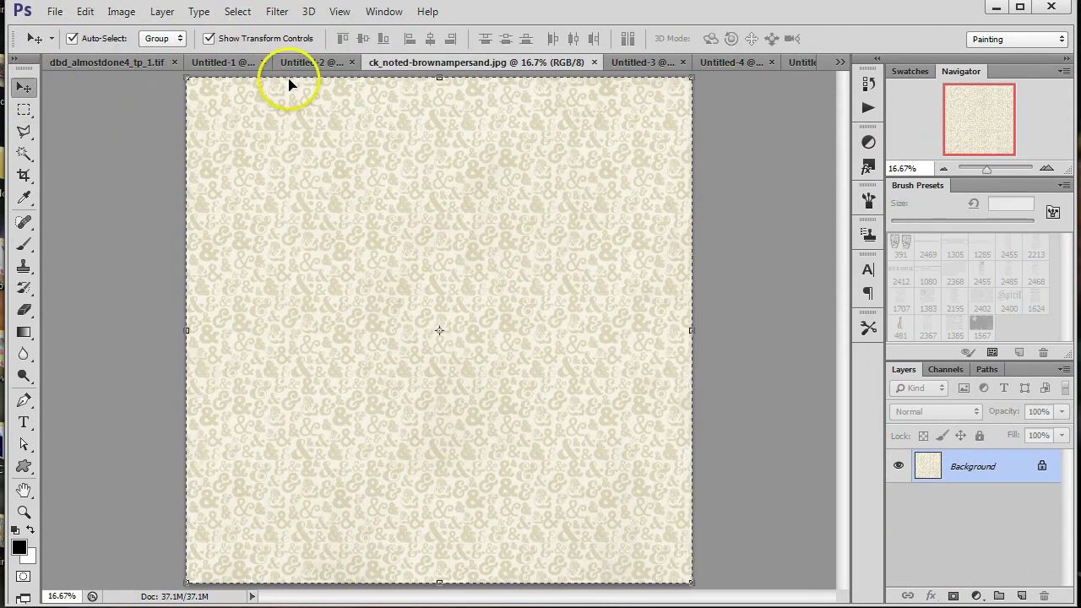
click(797, 61)
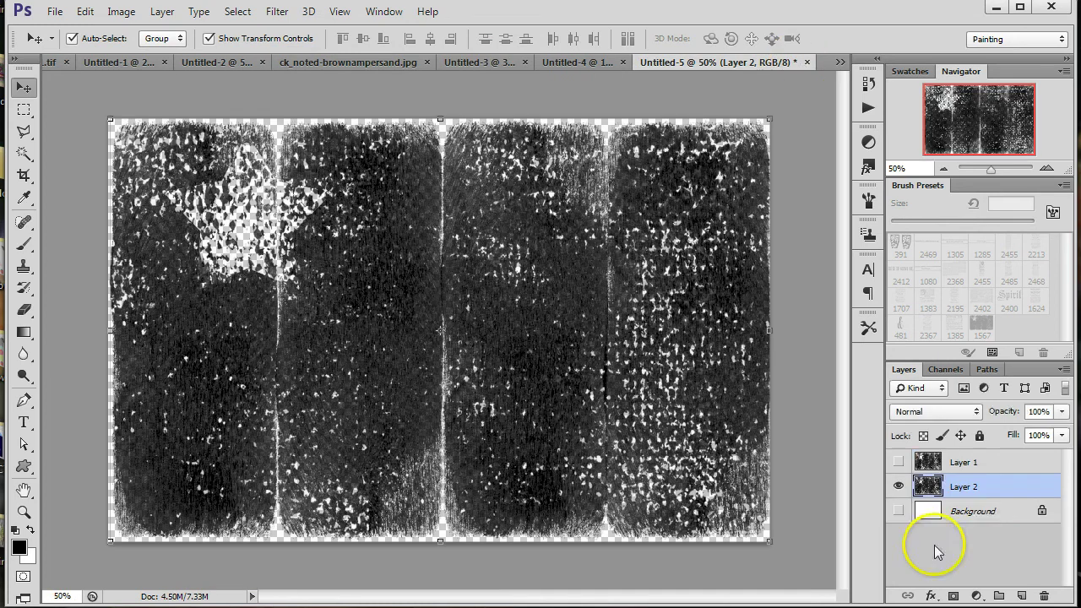
key(ctrl+v)
alt+click(1021, 498)
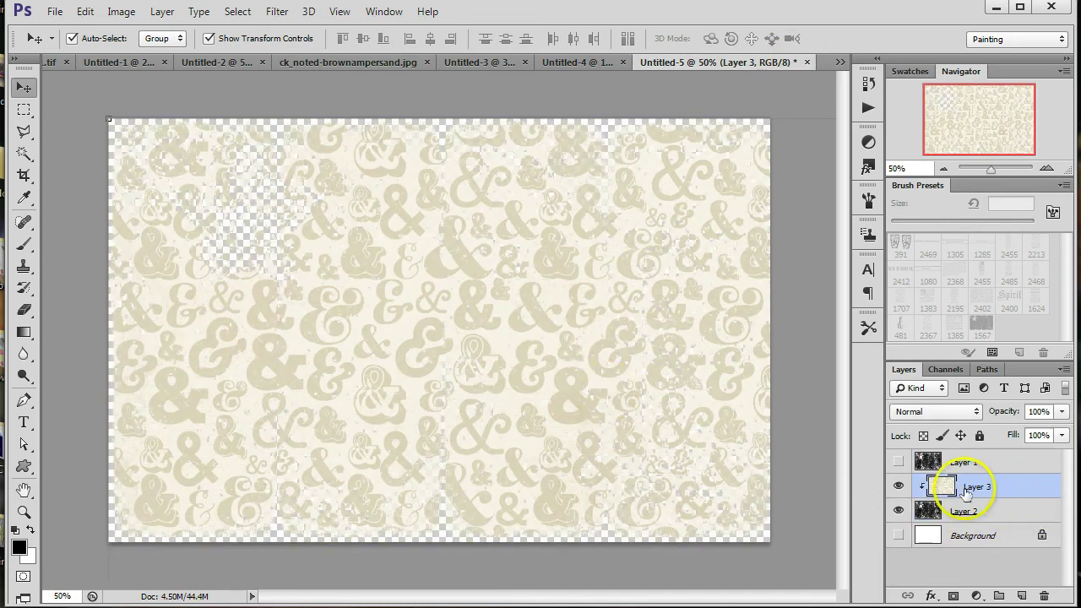
Show the Background, convert it to Layer 0, and apply a brown pattern style.
click(898, 536)
double_click(1006, 538)
click(667, 60)
click(868, 167)
click(741, 311)
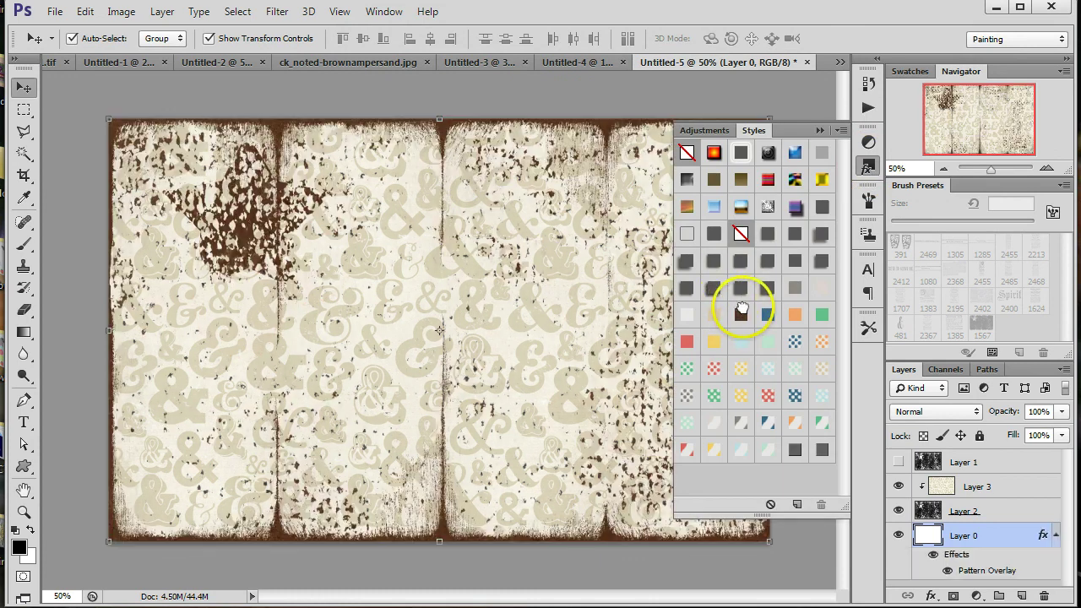
click(819, 130)
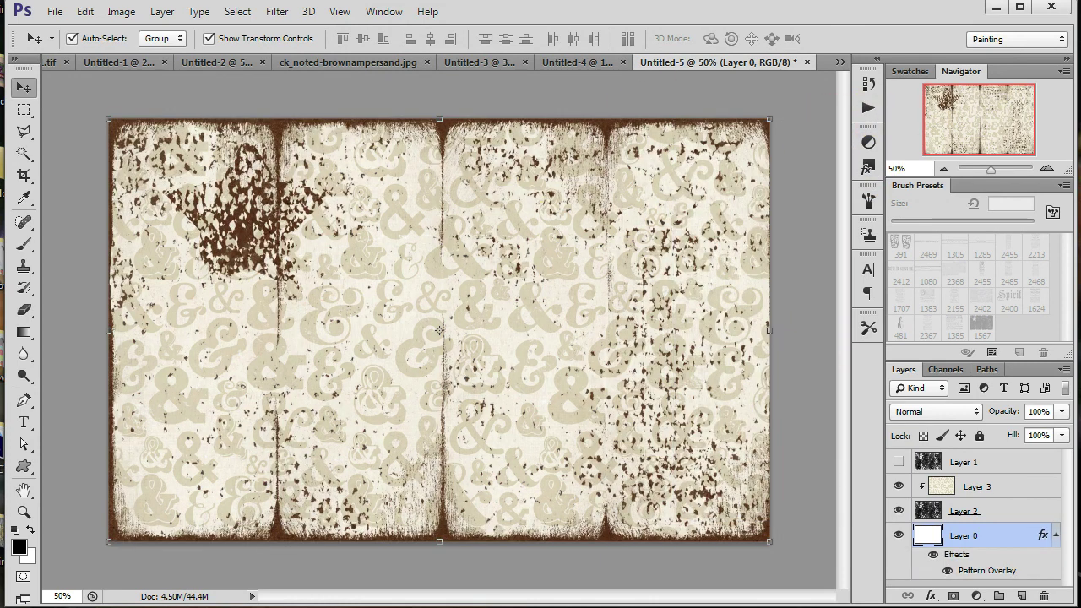